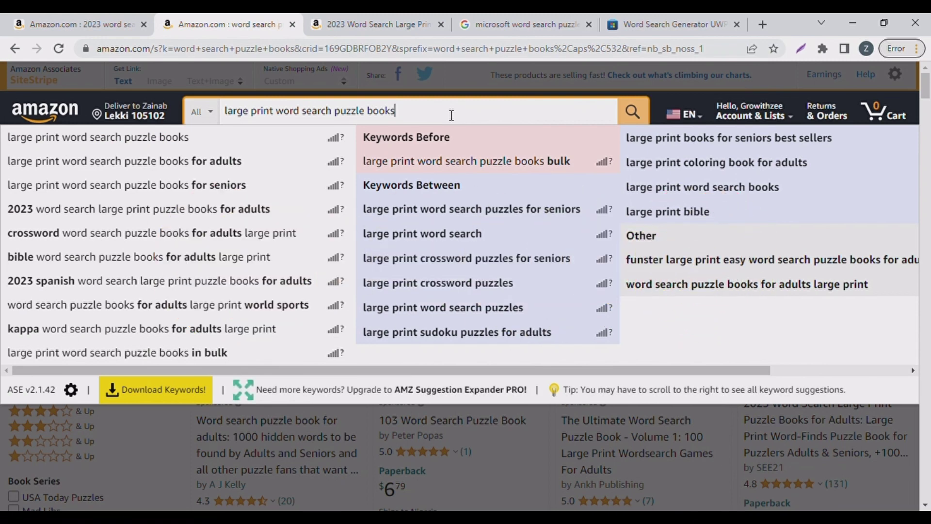
Step: Search Amazon for "large print word search puzzle books" and look through the titles, prices and ratings of the results
key(Return)
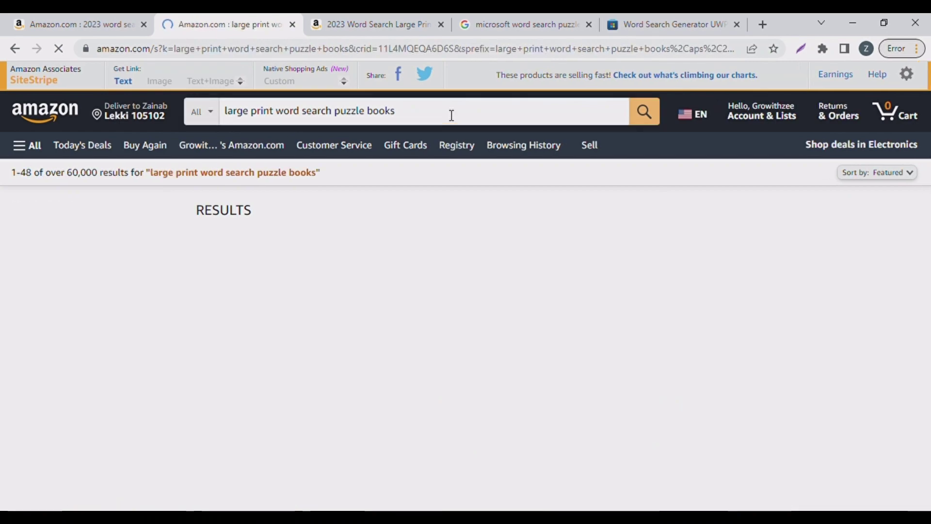
scroll(363, 350, down, 3)
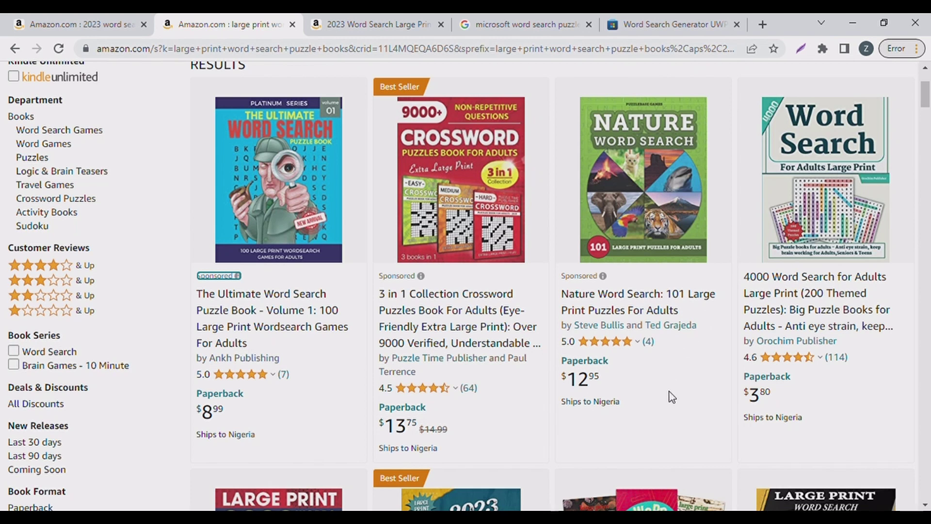
scroll(668, 391, down, 2)
scroll(671, 396, up, 2)
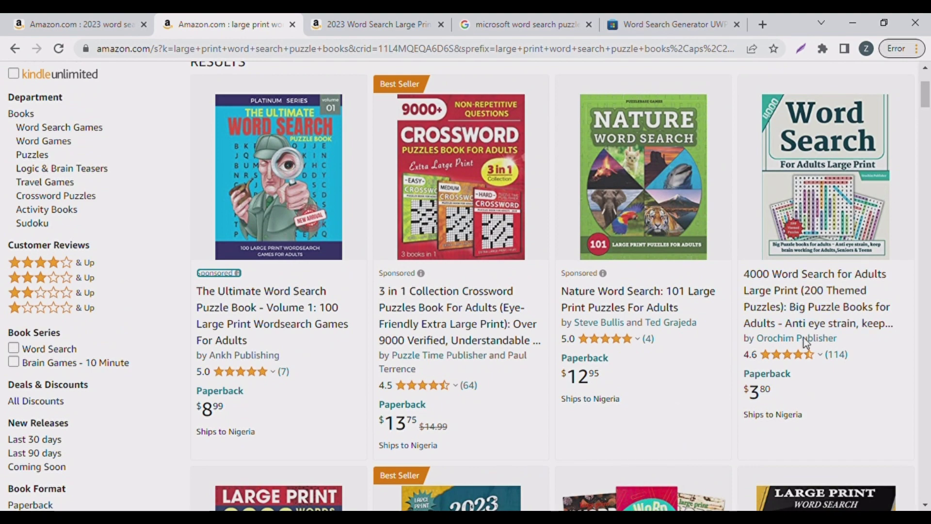
scroll(680, 414, down, 1)
scroll(683, 420, down, 10)
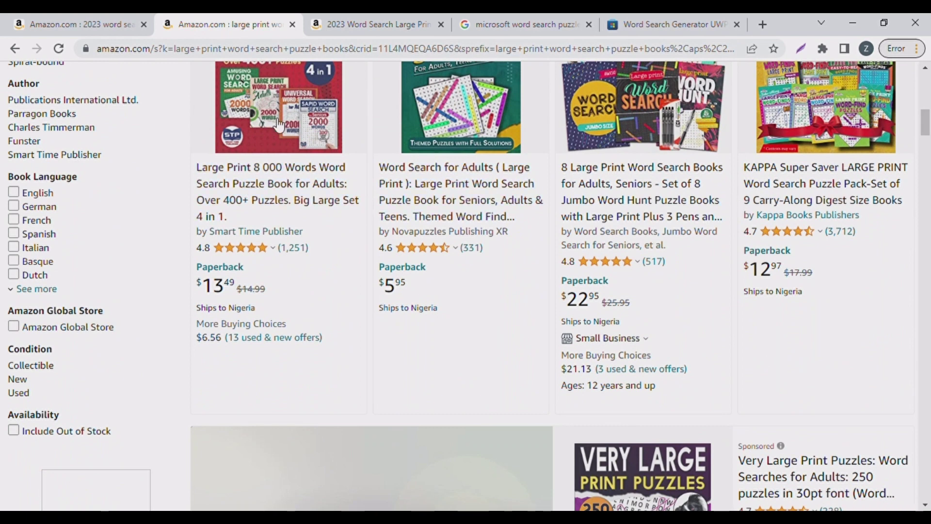
Step: Review the already opened results for "2023 word search large print puzzle books for adults", comparing competition, prices and review numbers
click(82, 22)
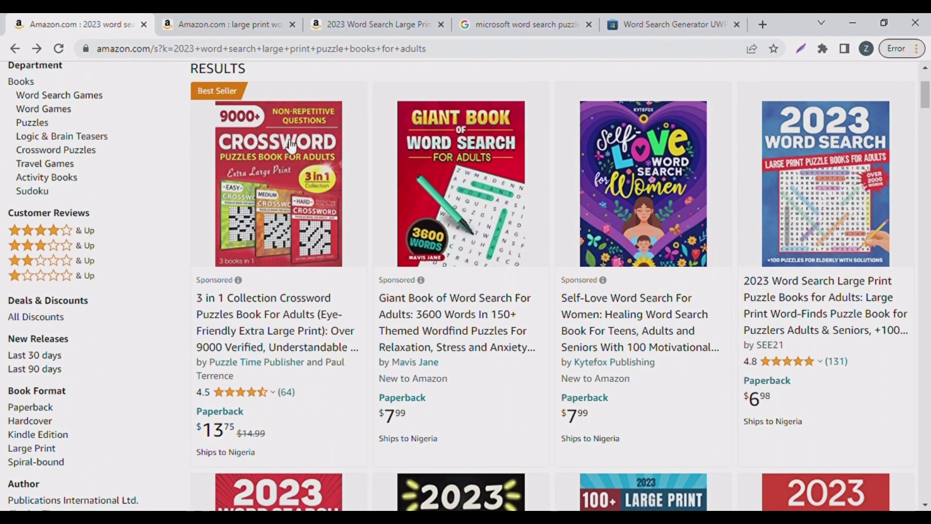
scroll(397, 127, up, 3)
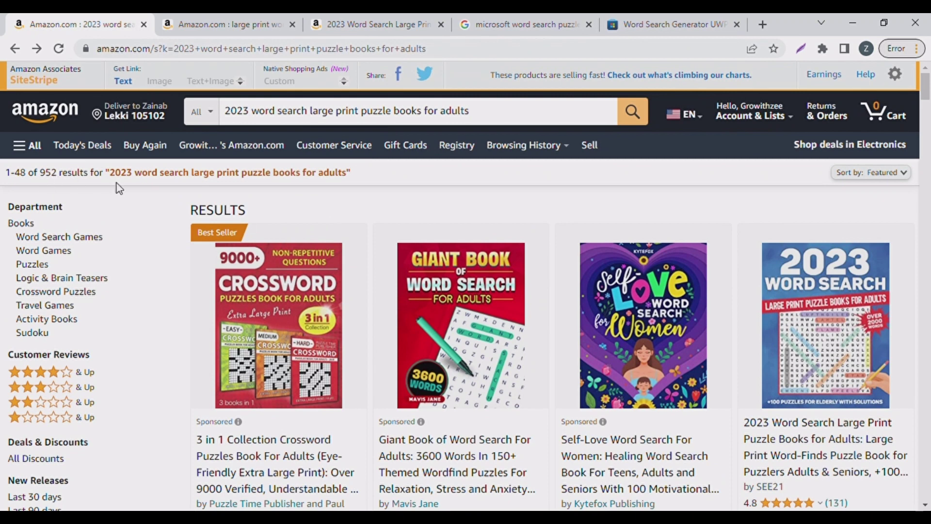
scroll(738, 358, down, 3)
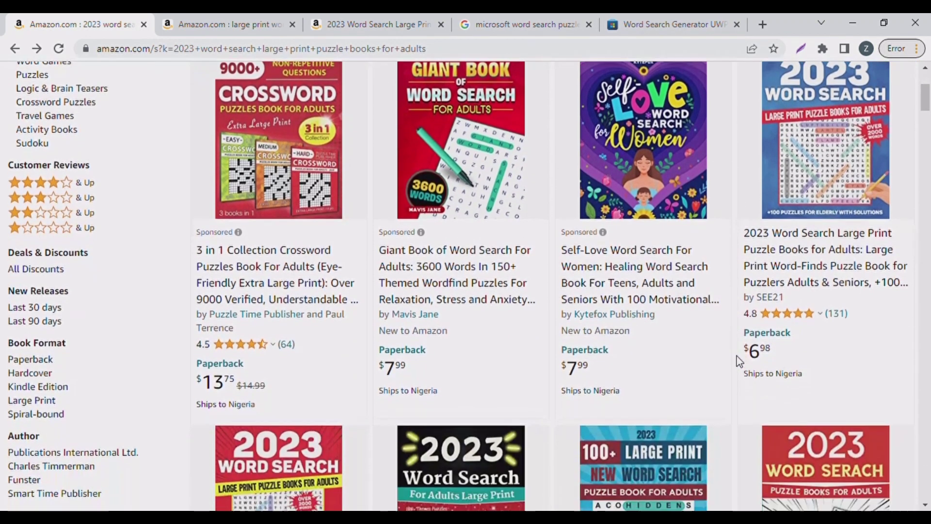
scroll(803, 245, up, 2)
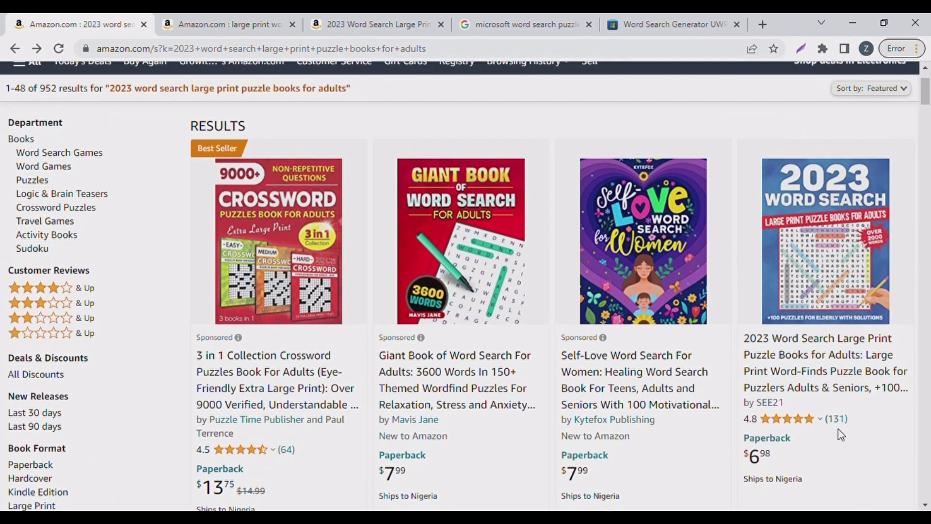
Step: Open the listing of the blue "2023 Word Search Large Print Puzzle Books for Adults" paperback and examine its product details
click(796, 360)
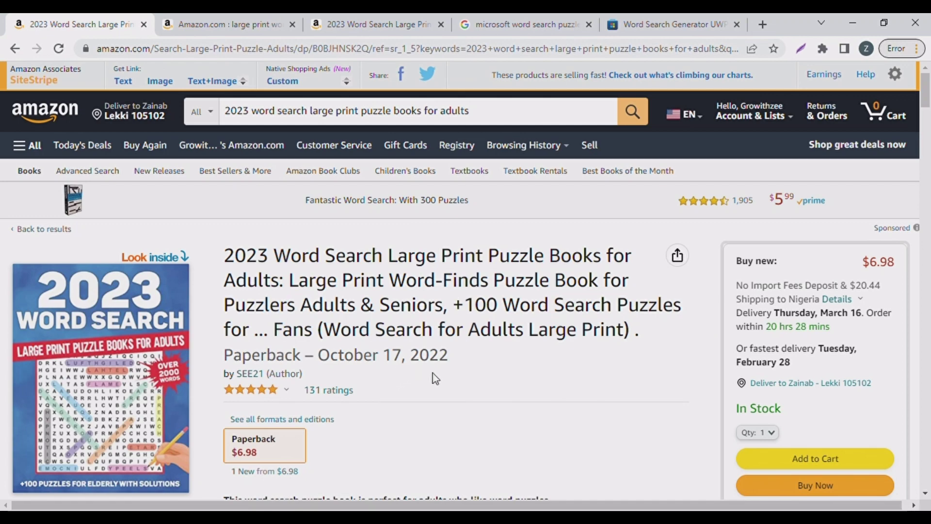
scroll(277, 403, down, 5)
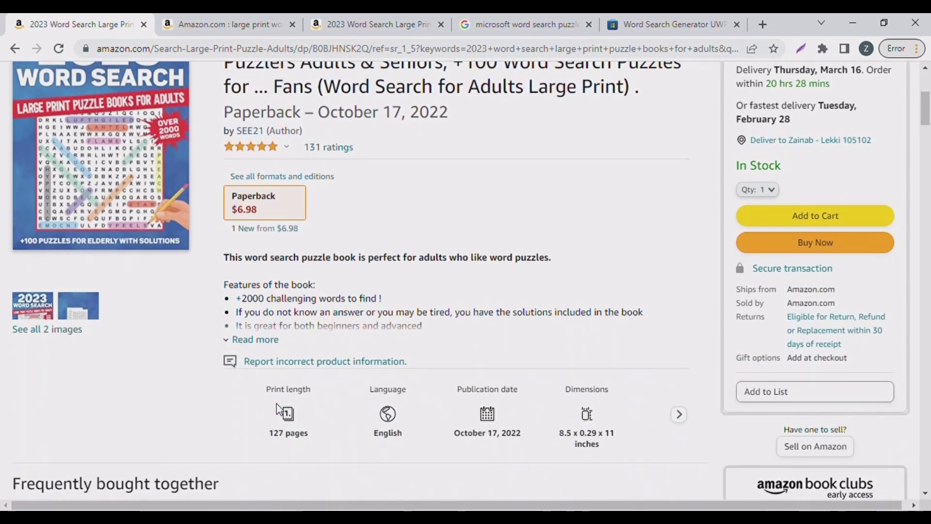
scroll(276, 404, up, 5)
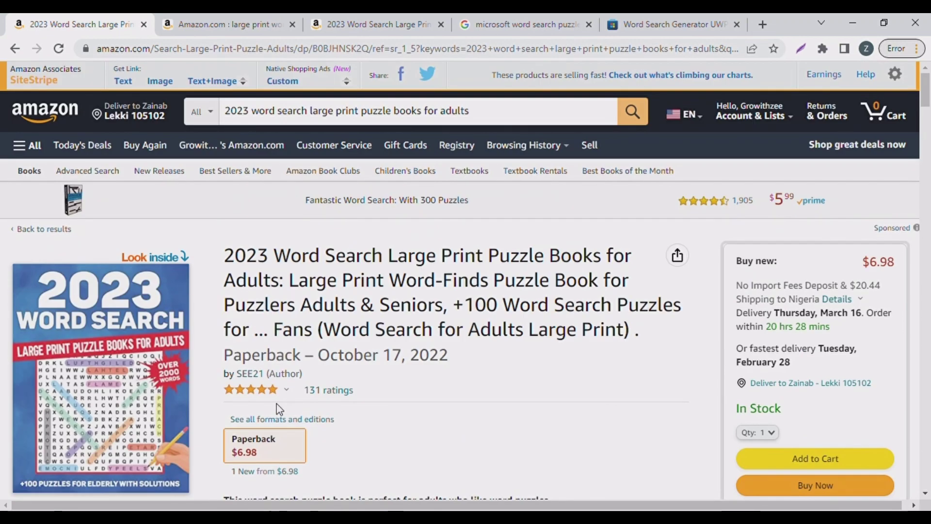
Step: Examine the interior sample pages of the 2023 word search paperback, including the puzzle grids and their word lists
click(385, 25)
scroll(367, 297, down, 10)
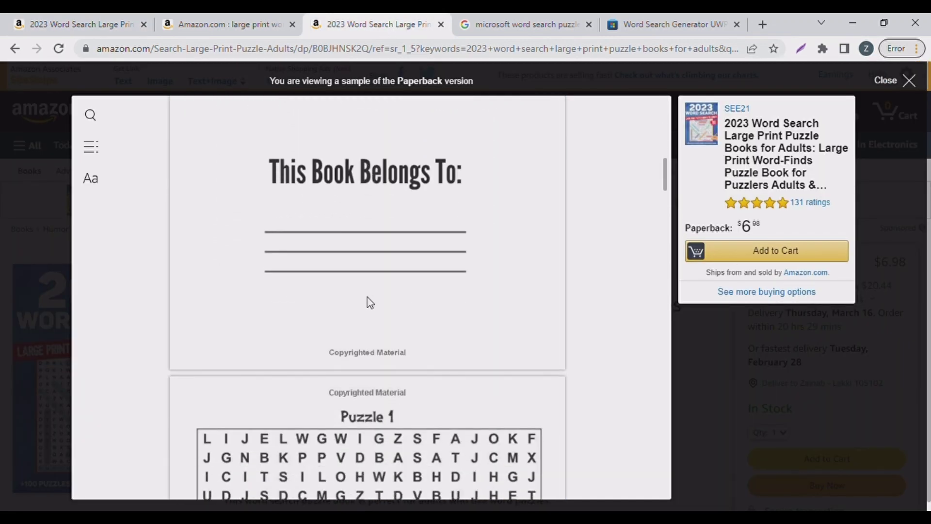
scroll(368, 297, down, 3)
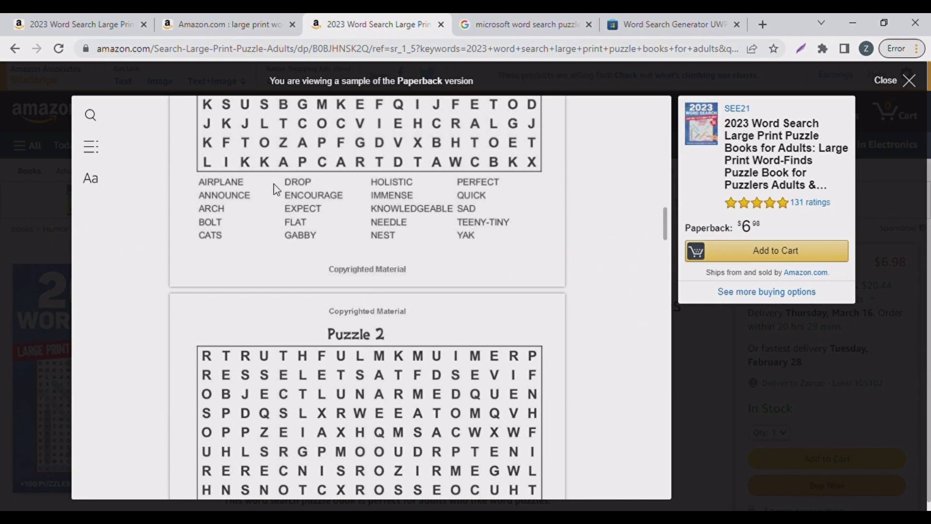
scroll(413, 281, down, 10)
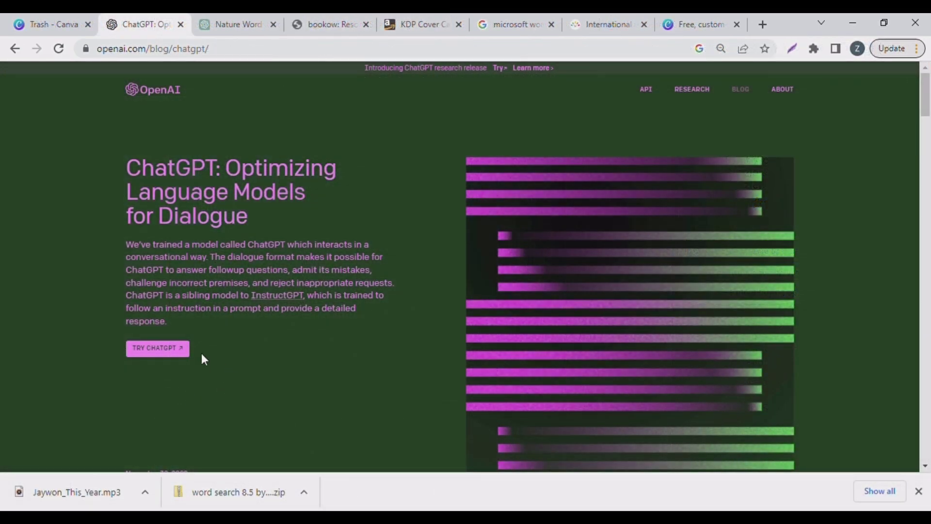
Step: Switch to ChatGPT and ask it to "generate a list of 15 words related to nature"
click(235, 22)
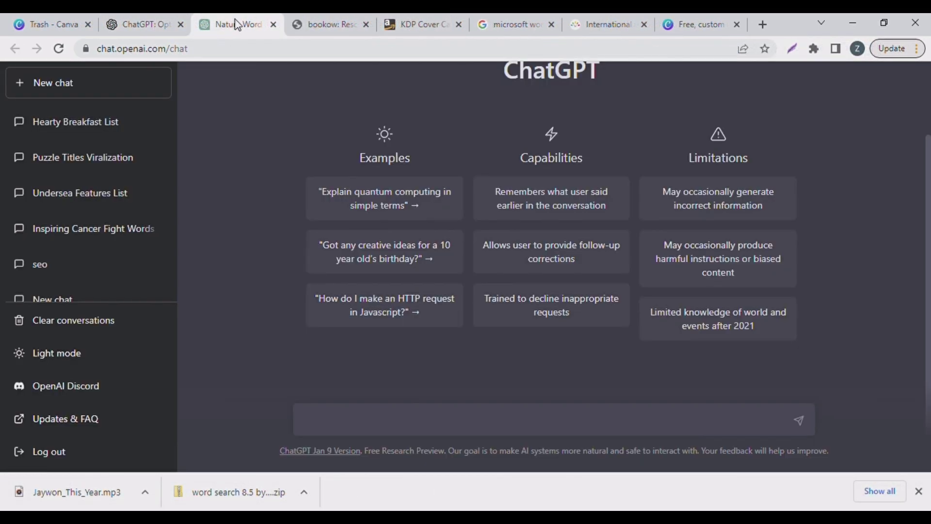
click(420, 431)
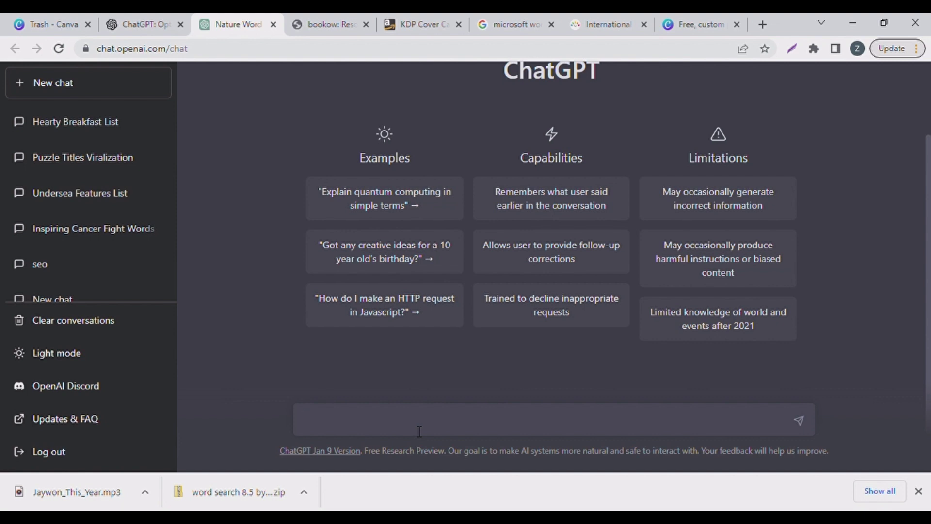
text(generate a list of 15 words related to nature)
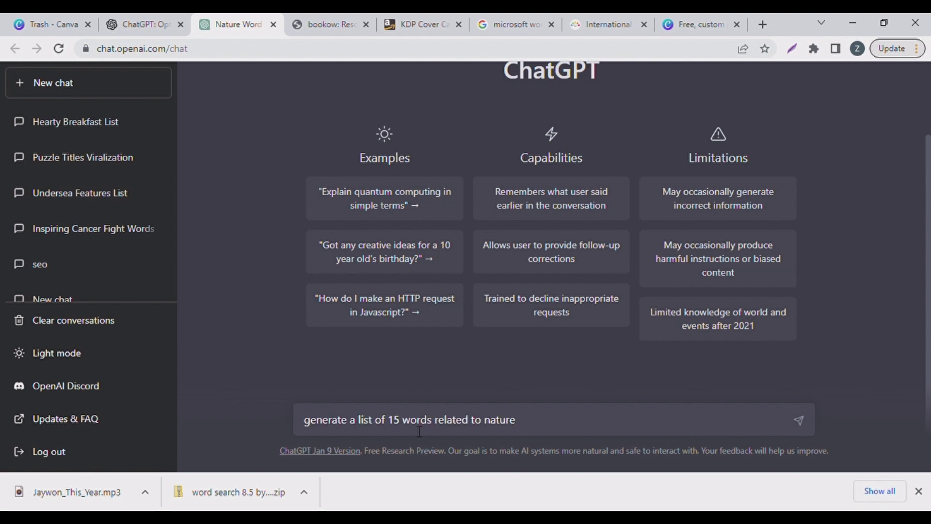
key(Return)
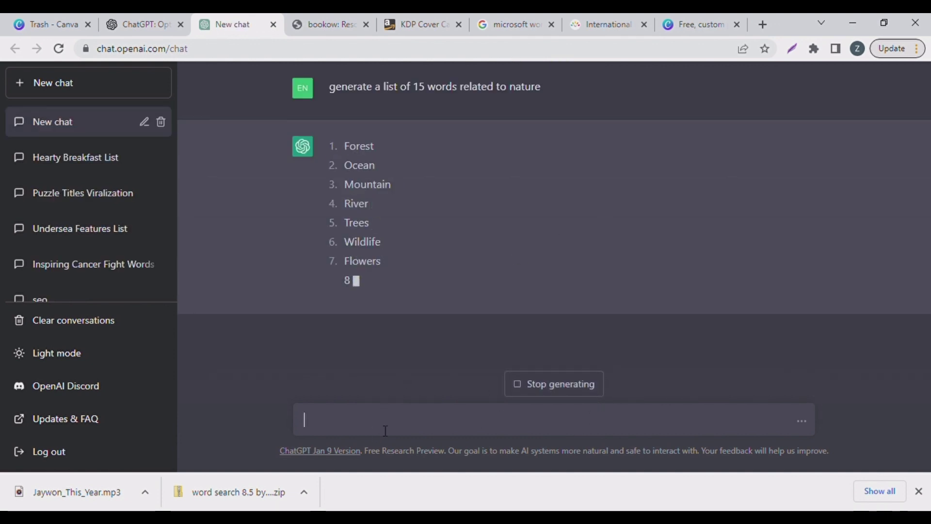
Step: Ask ChatGPT to "generate a list of 15 words related to ocean"
text(generate a list of 15 words related to nature)
key(BackSpace)
key(BackSpace)
key(BackSpace)
key(BackSpace)
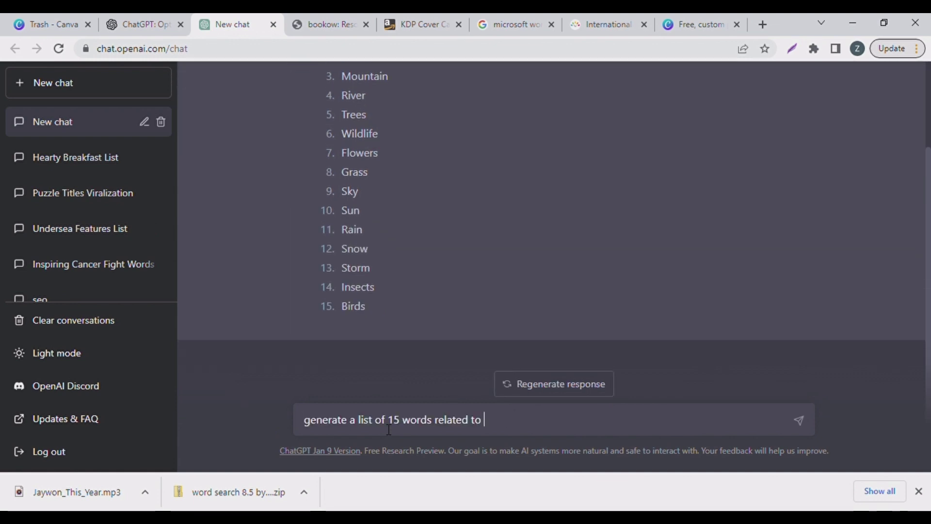
text(ocean)
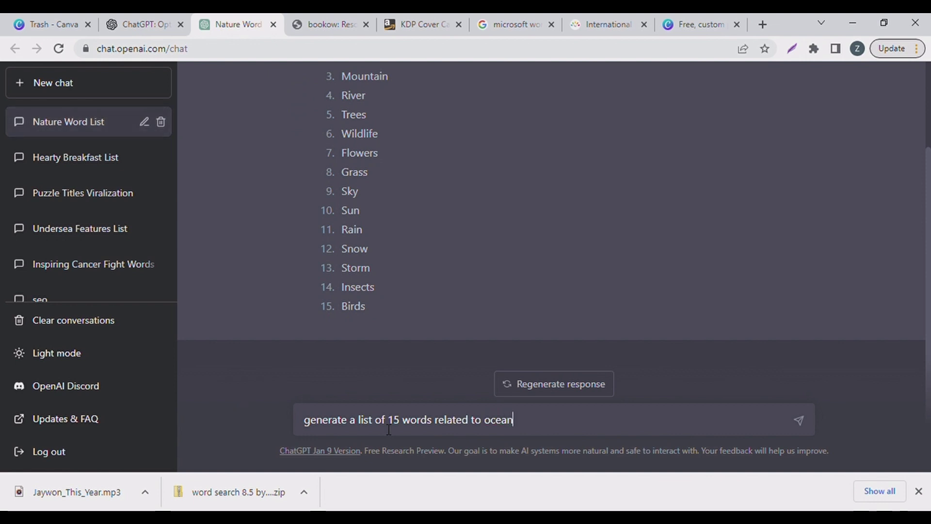
key(Return)
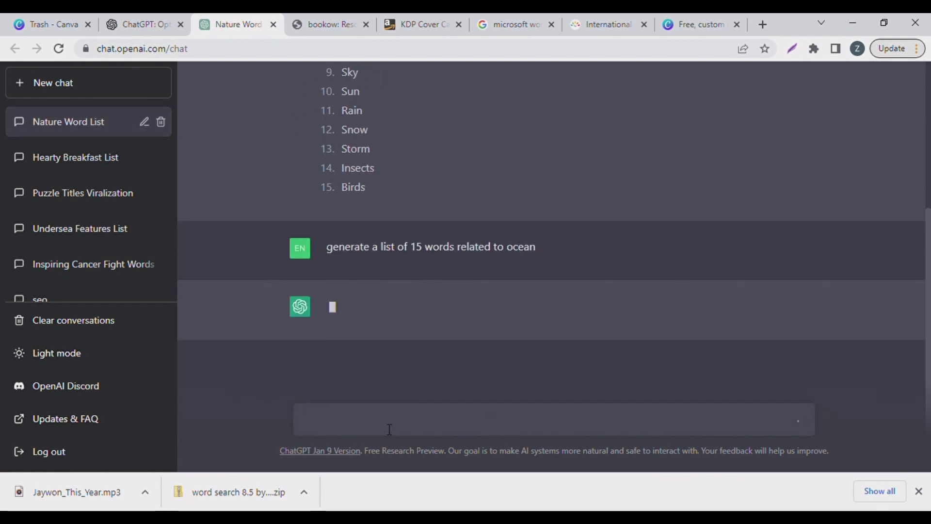
Step: Write the prompt "generate a list of 15 words related to love" in the chat
text(generate a list of 15 words related to nature)
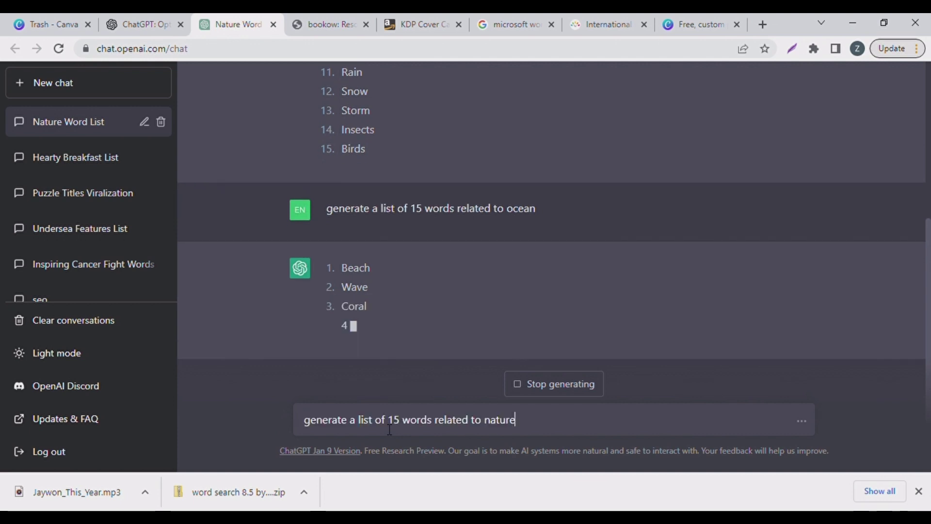
key(BackSpace)
key(BackSpace)
key(BackSpace)
key(BackSpace)
key(BackSpace)
key(BackSpace)
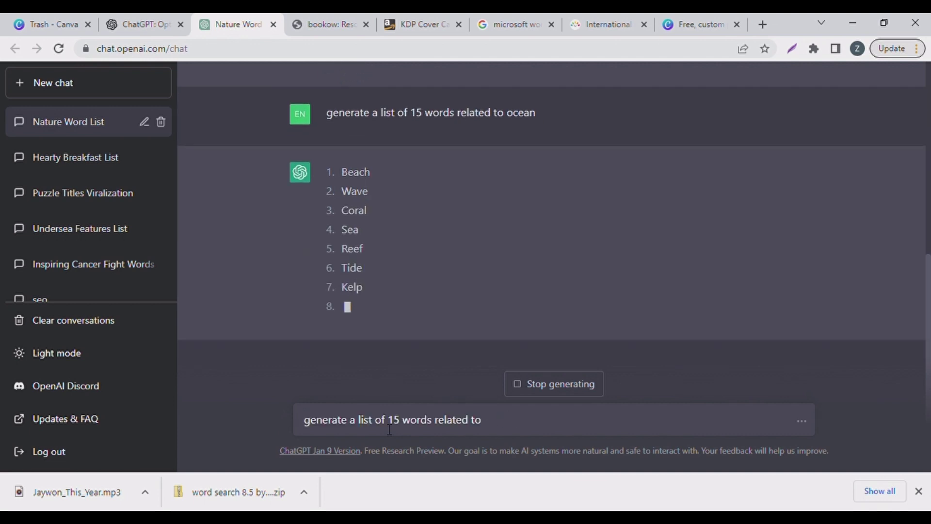
text(love)
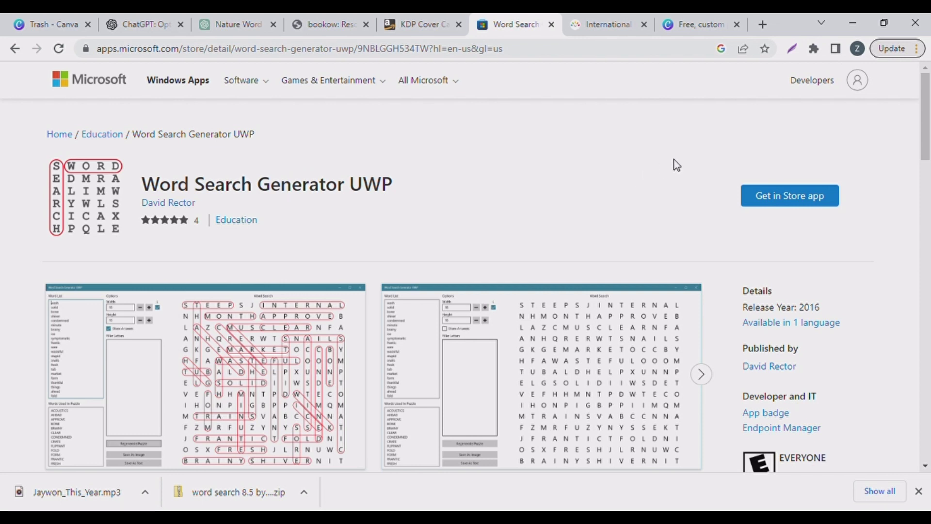
Step: Get the Word Search Generator UWP app from the Microsoft Store and regenerate its puzzle at a width and height of 16
click(798, 199)
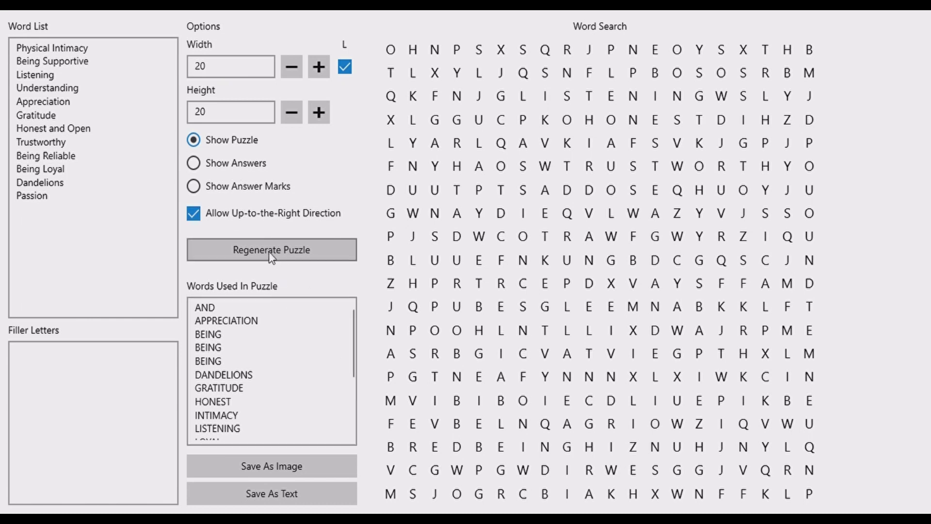
click(240, 75)
text(16)
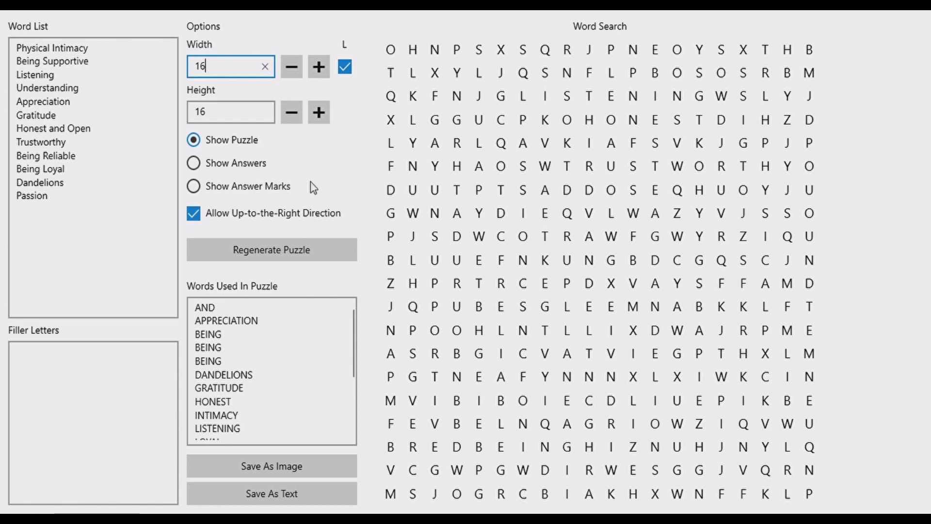
click(257, 249)
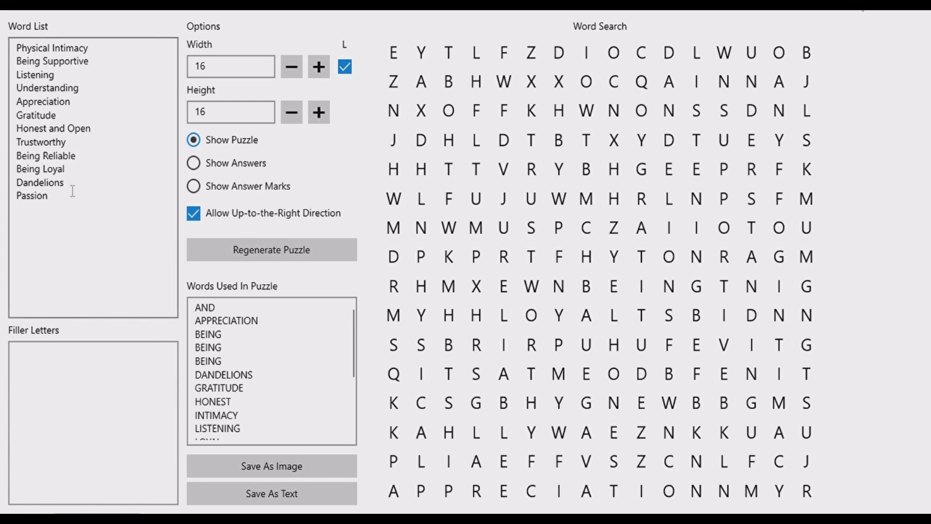
Step: Replace the whole relationship-themed word list with the motivational words copied from ChatGPT
drag(20, 210, 17, 44)
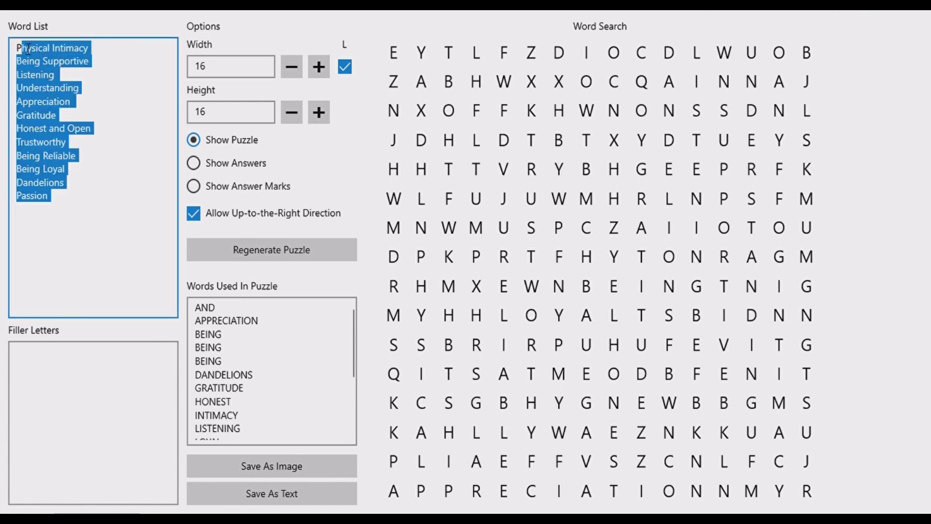
key(BackSpace)
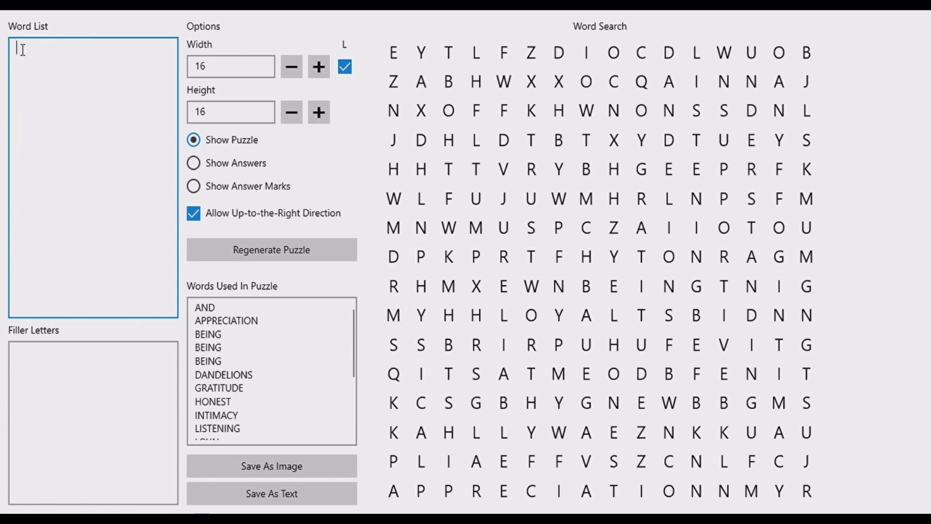
key(ctrl+v)
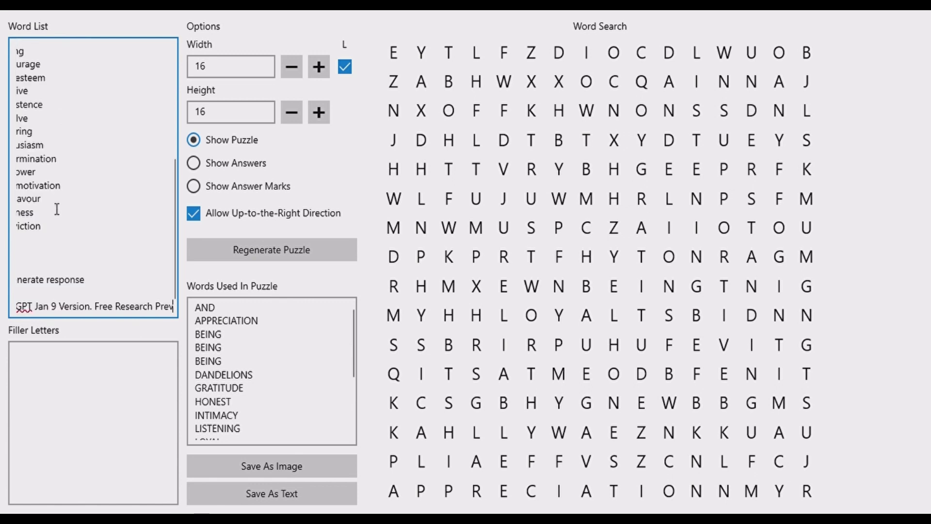
Step: Trim the word list to the entries from Courage to Aspiration by deleting everything after Aspiration
key(ctrl+Home)
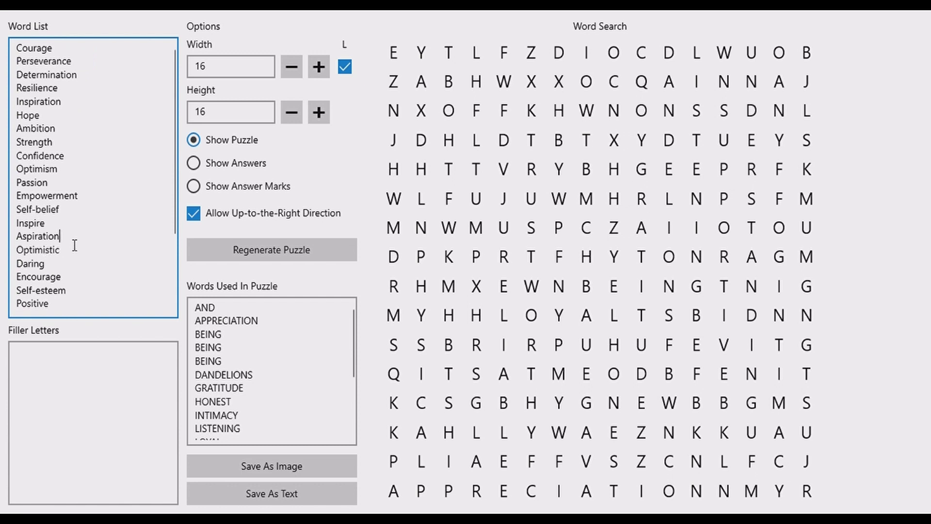
key(Delete)
key(Delete)
key(Delete)
key(Delete)
key(Delete)
key(Delete)
key(Delete)
key(Delete)
key(Delete)
key(Delete)
key(Delete)
key(Delete)
key(Delete)
key(Delete)
key(Delete)
key(Delete)
key(Delete)
key(Delete)
key(Delete)
key(Delete)
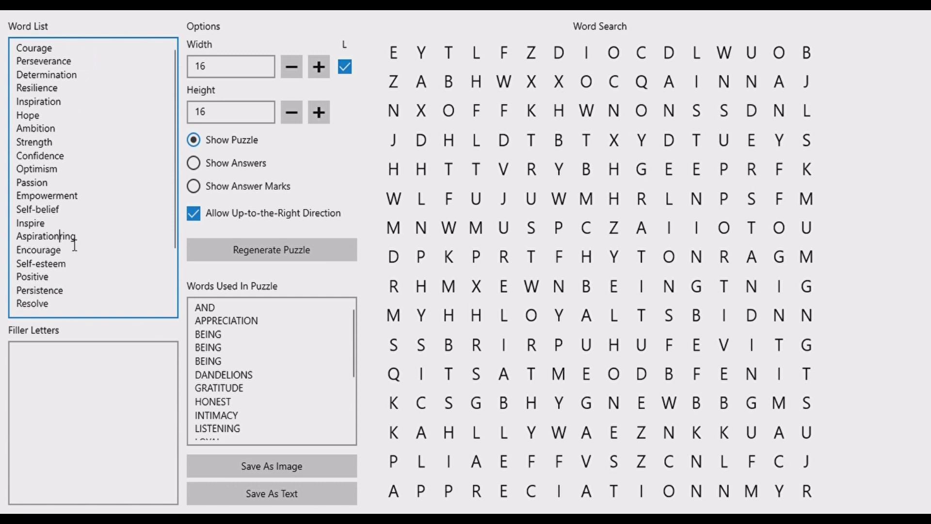
key(Delete)
key(Delete)
key(Delete)
key(Delete)
key(Delete)
key(Delete)
key(Delete)
key(Delete)
key(Delete)
key(Delete)
key(Delete)
key(Delete)
key(Delete)
key(Delete)
key(Delete)
key(Delete)
key(Delete)
key(Delete)
key(Delete)
key(Delete)
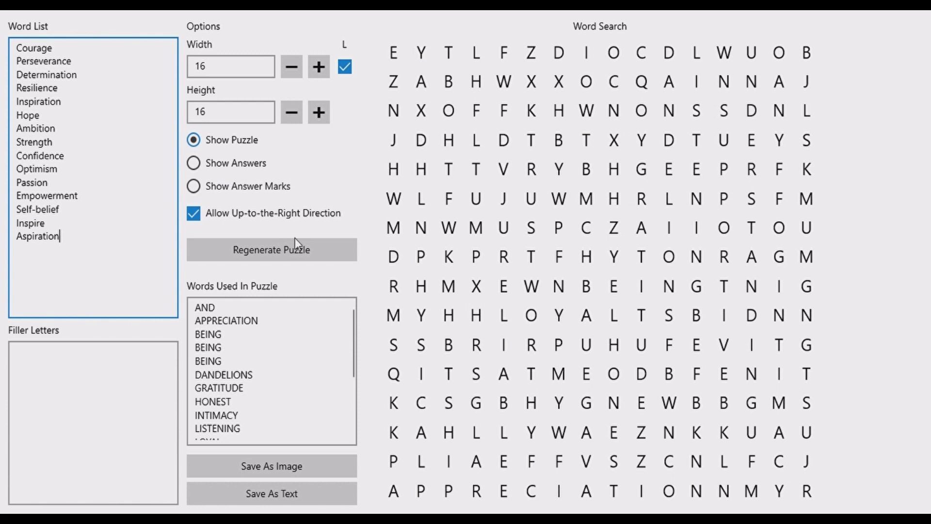
Step: Regenerate the puzzle from the motivational word list and save it as an image
click(266, 253)
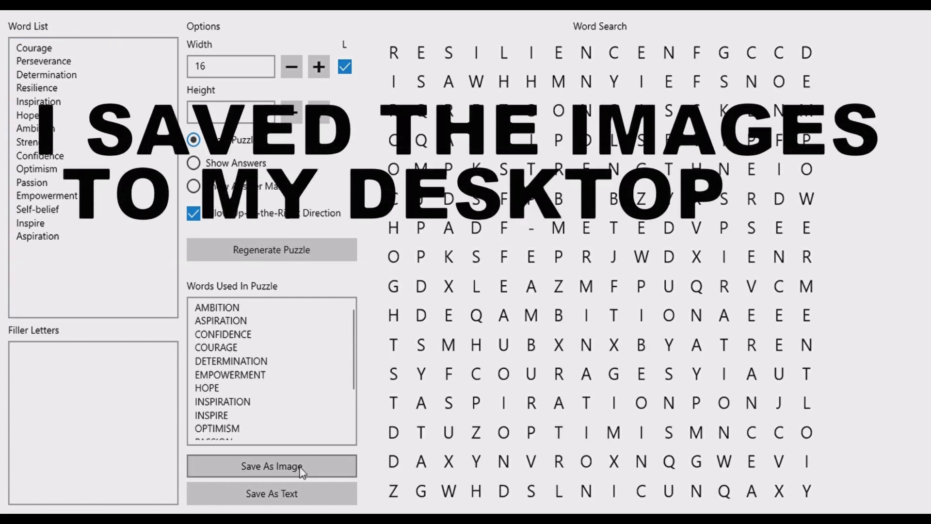
click(286, 464)
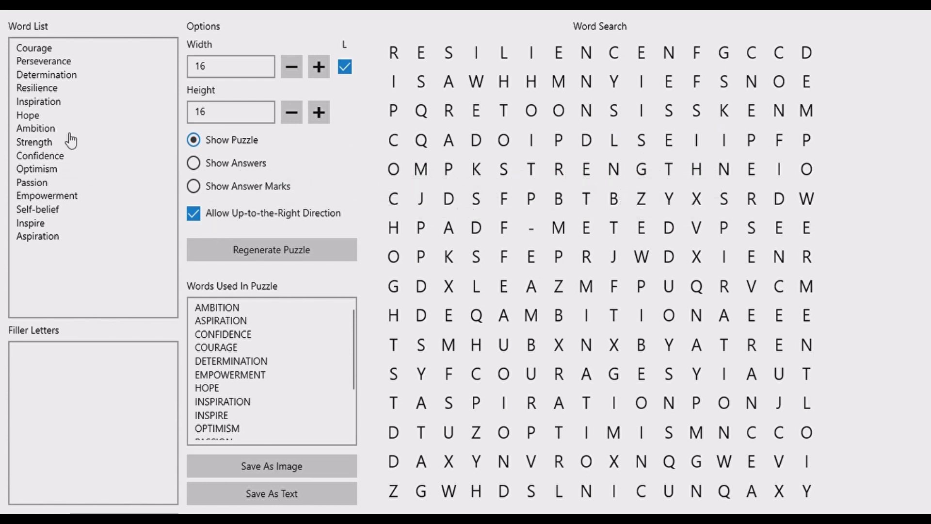
Step: Regenerate the puzzle from the Optimistic-to-Conviction word list and save both its puzzle view and its answer view as images
click(194, 164)
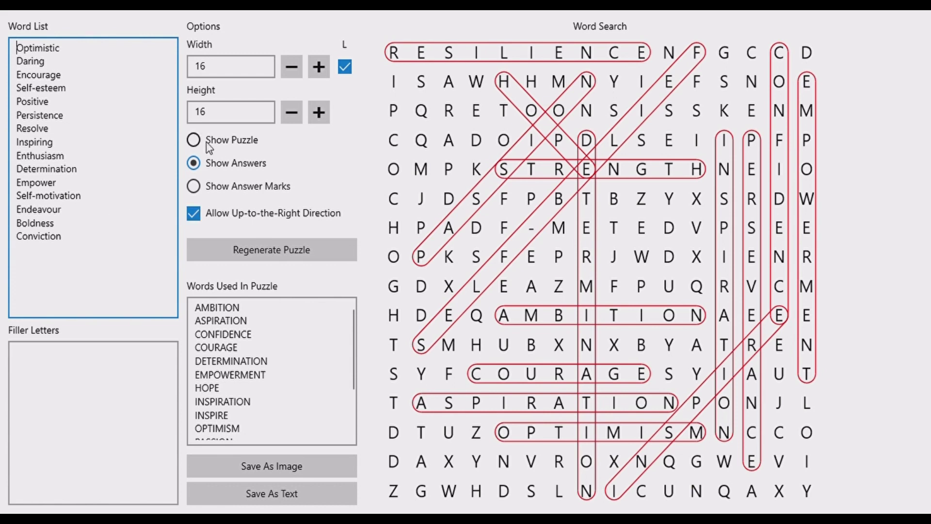
click(194, 141)
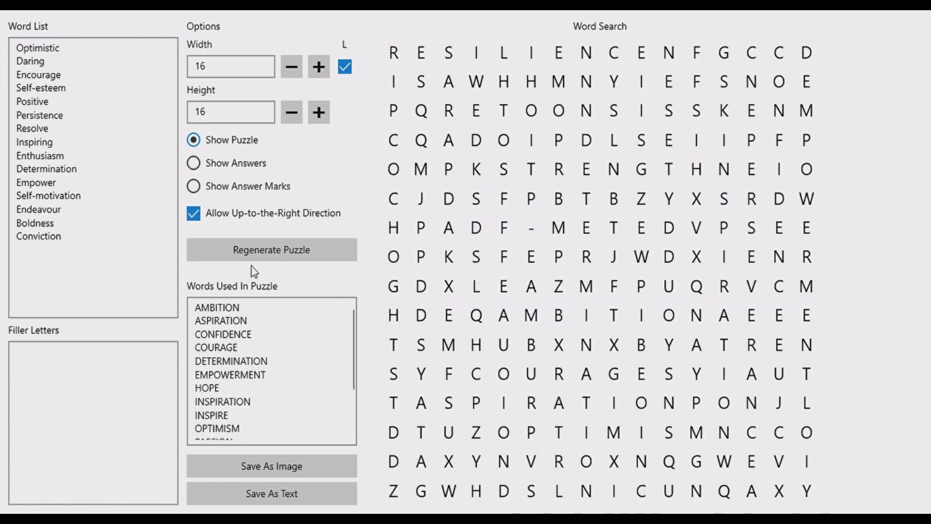
click(268, 256)
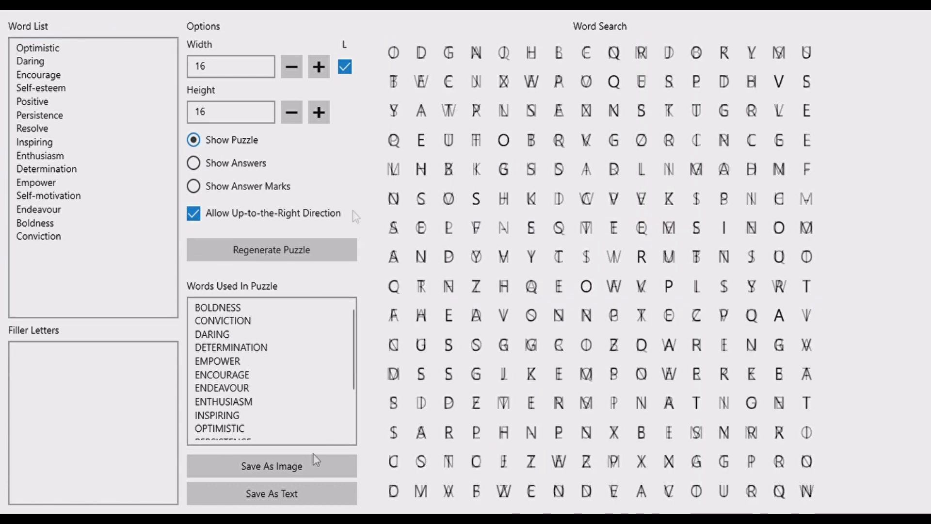
click(284, 469)
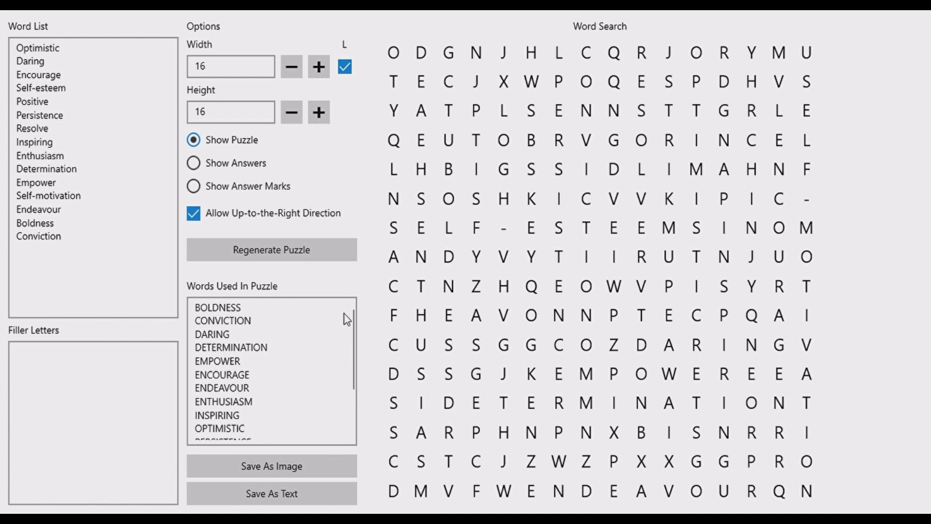
click(195, 165)
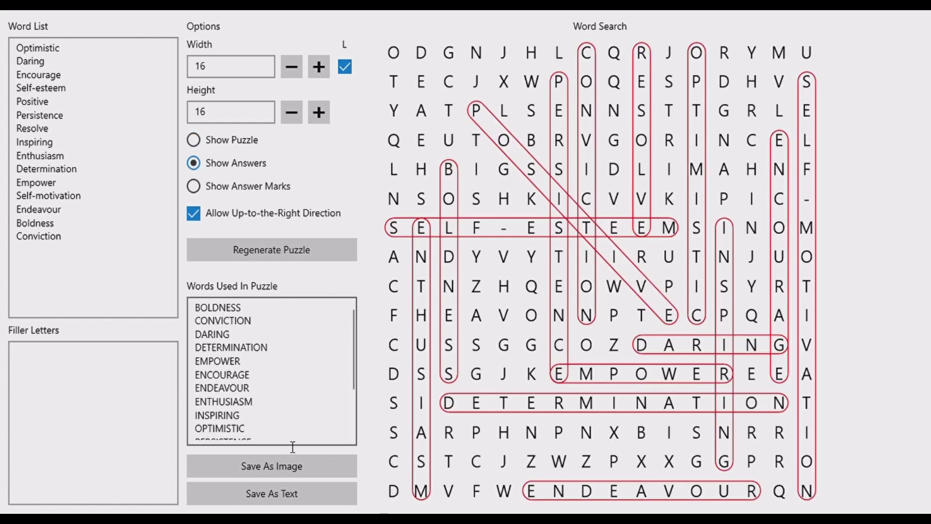
click(275, 466)
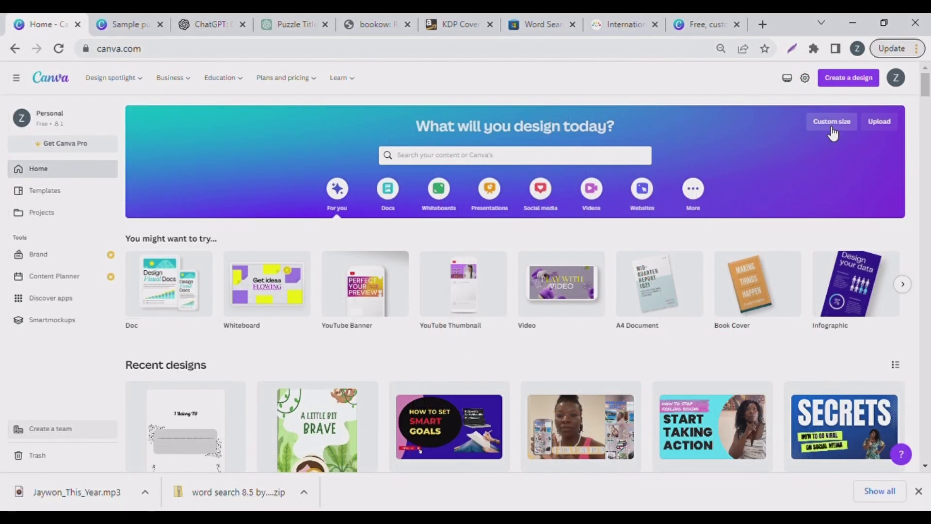
Step: Switch to Canva and create a blank custom-size design of 8.5 × 11 in
click(831, 123)
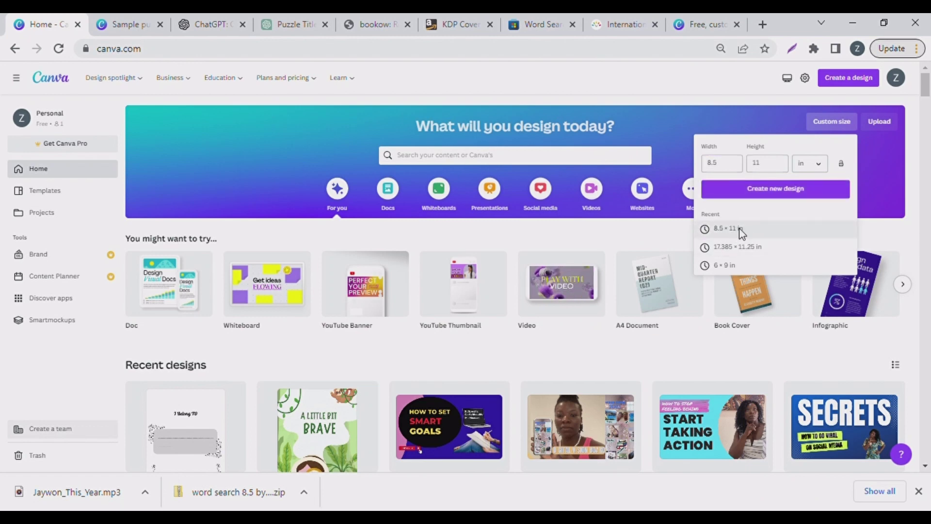
click(743, 234)
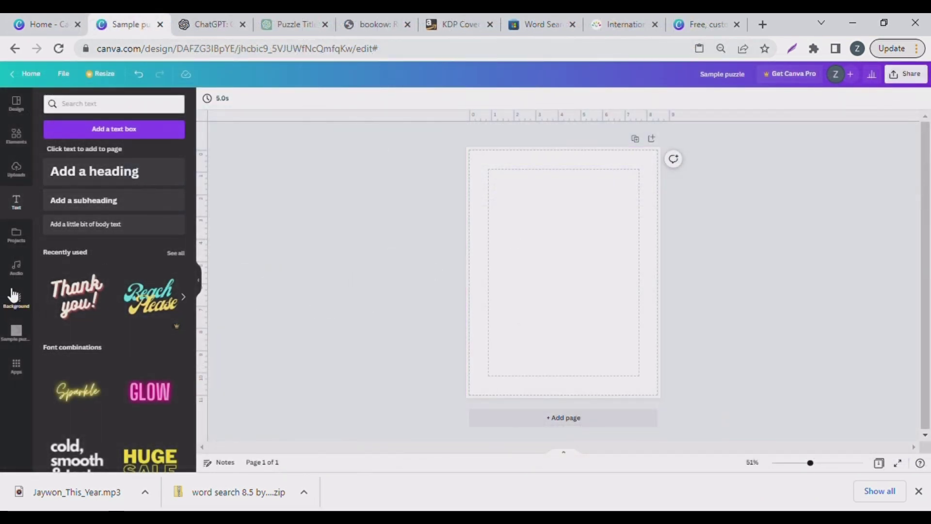
Step: Place a word search grid image from the Sample puzzle project folder onto the blank page
click(16, 170)
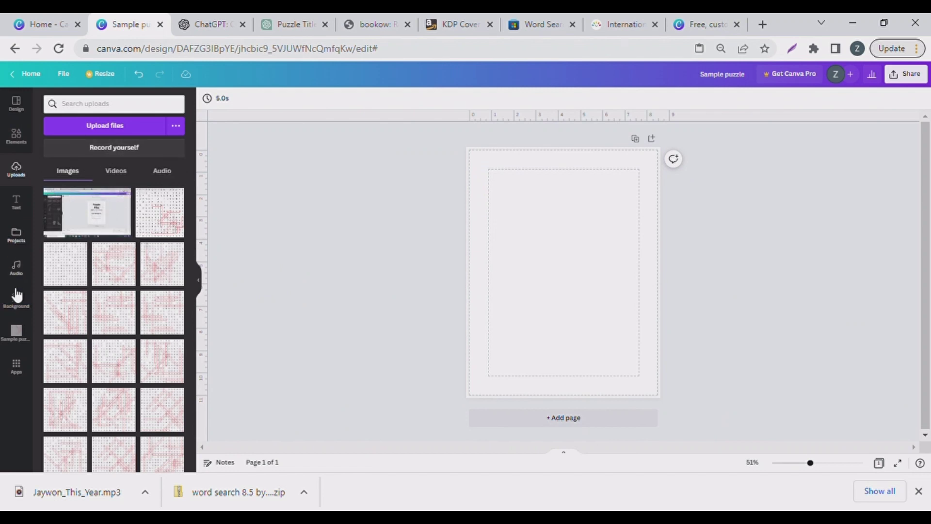
click(22, 236)
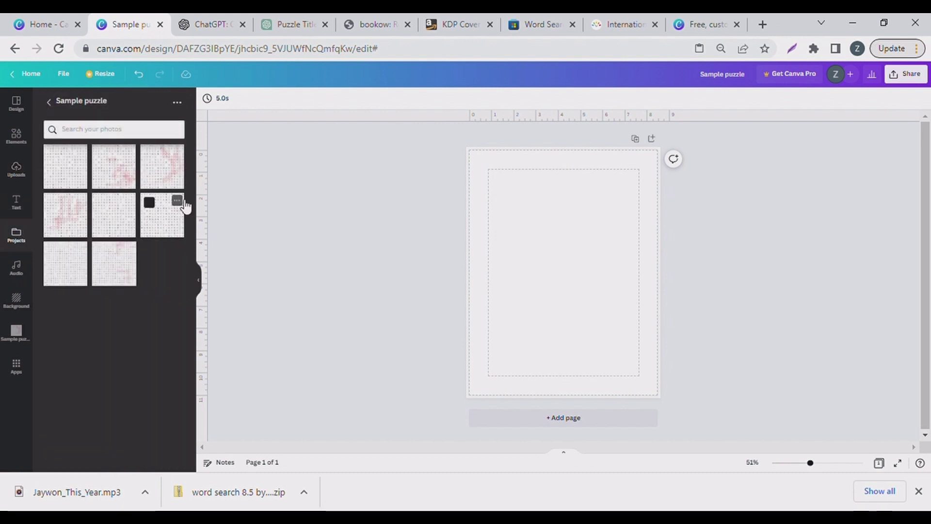
click(177, 200)
click(238, 193)
drag(163, 225, 542, 216)
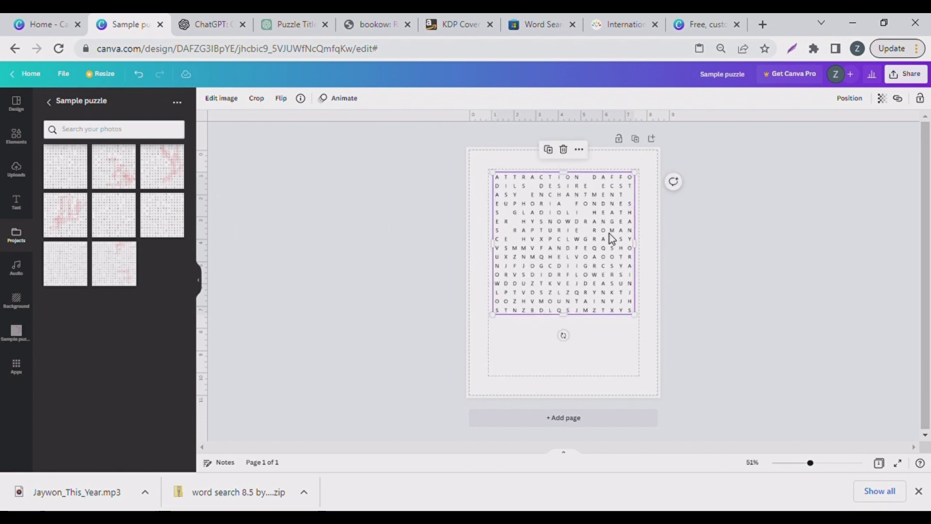
Step: Move the puzzle image up to the top margin guide, adjust its size slightly and centre it horizontally on the page
drag(550, 254, 555, 253)
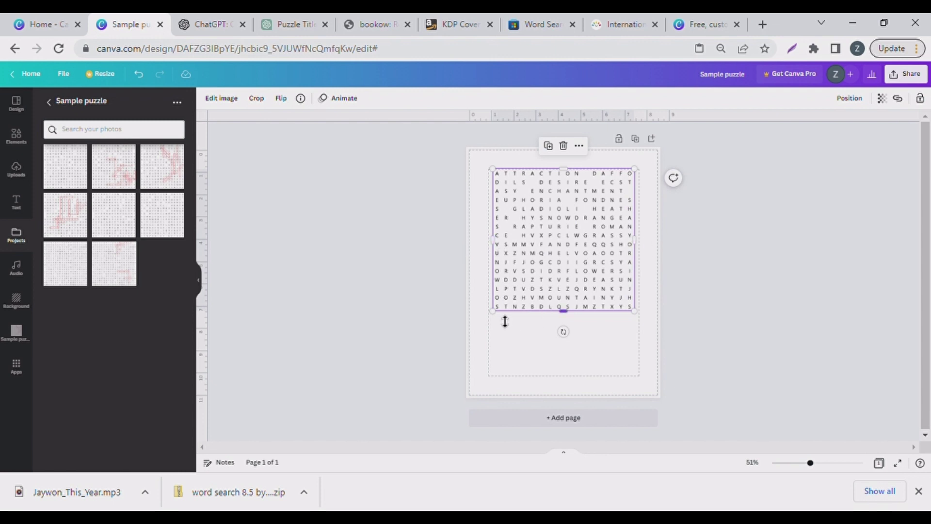
drag(501, 319, 522, 345)
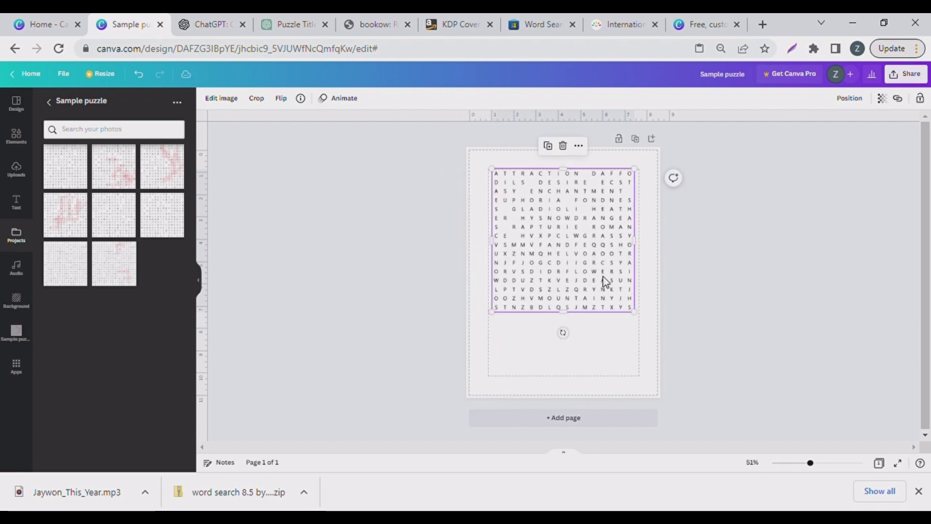
click(859, 100)
click(814, 184)
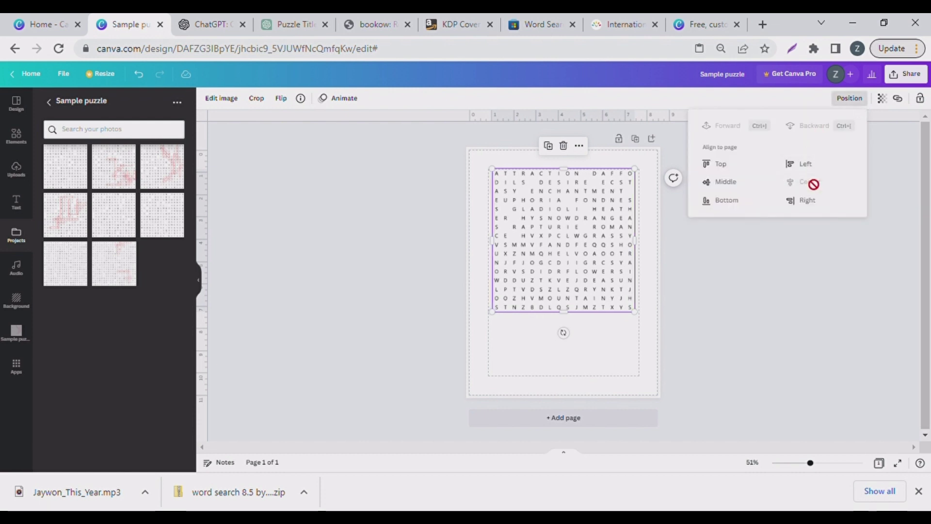
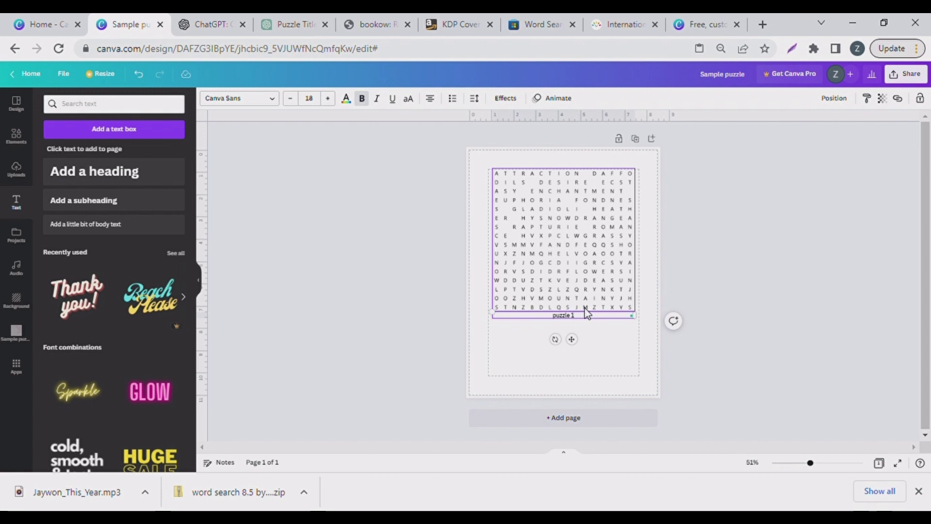
Step: Position the "puzzle 1" label just below the grid and add a subheading text box with font size 20 beneath it
click(571, 317)
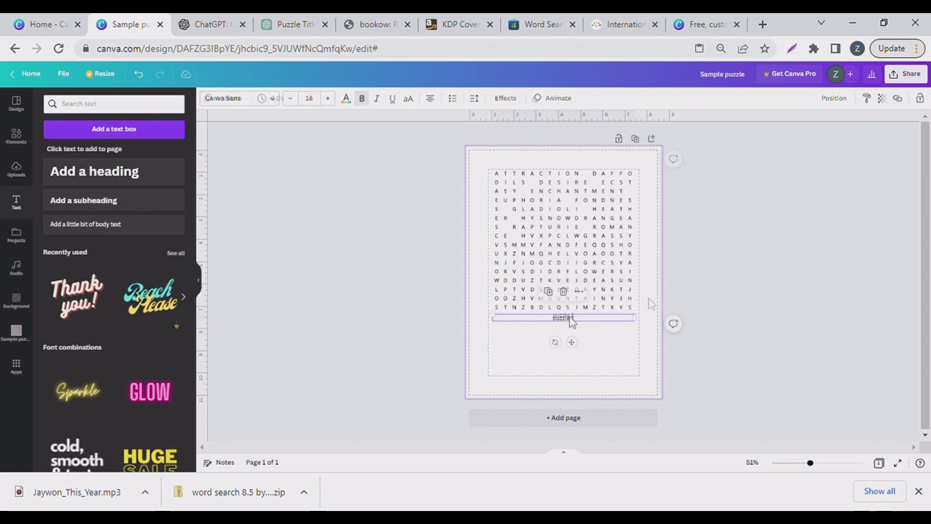
click(518, 347)
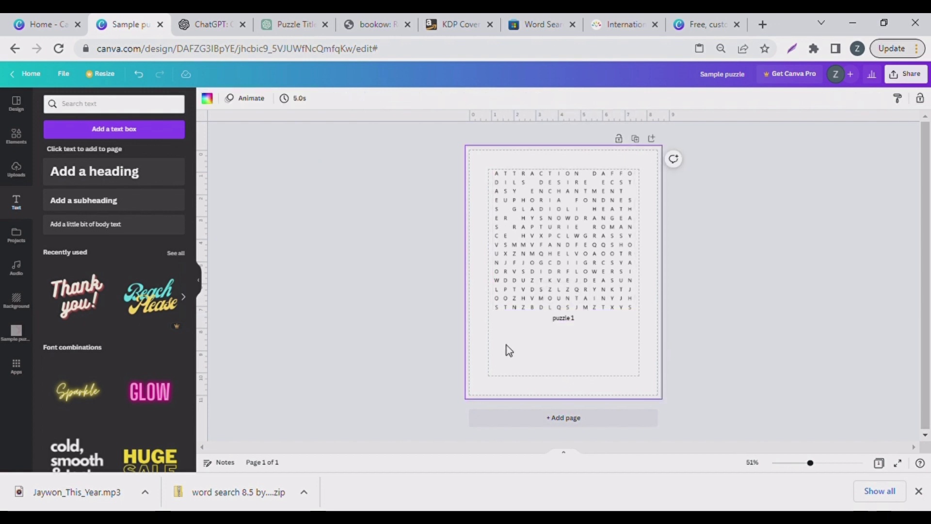
click(90, 204)
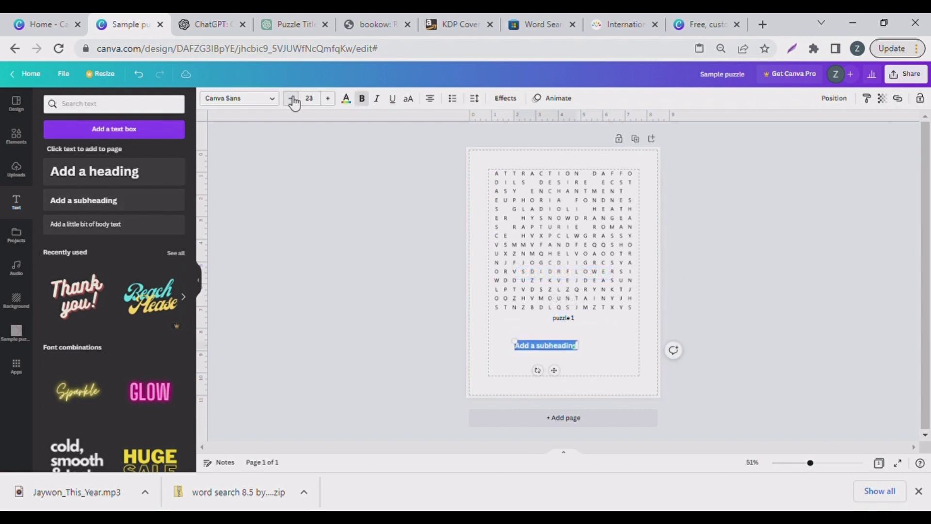
click(292, 98)
click(292, 99)
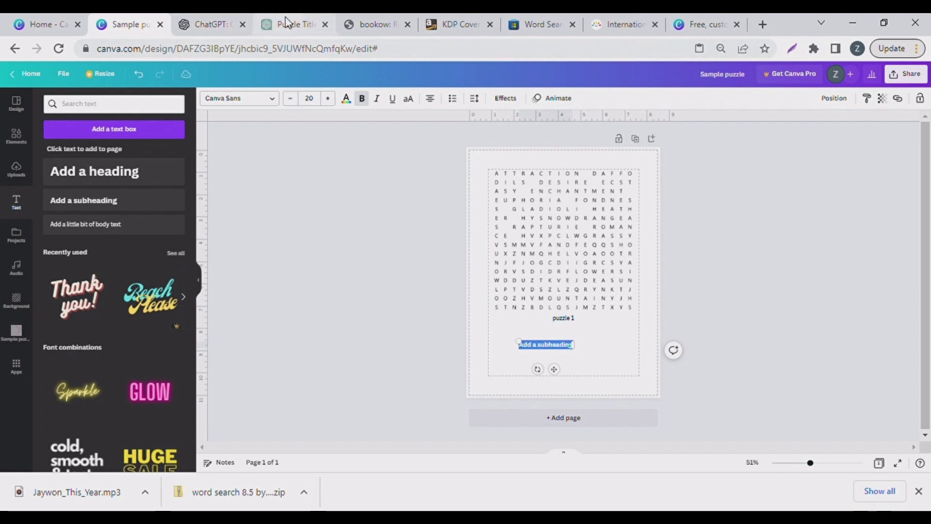
Step: Replace the subheading text with the nature words from Forest to Snow copied from ChatGPT's Nature Word List chat
click(264, 22)
scroll(85, 129, up, 2)
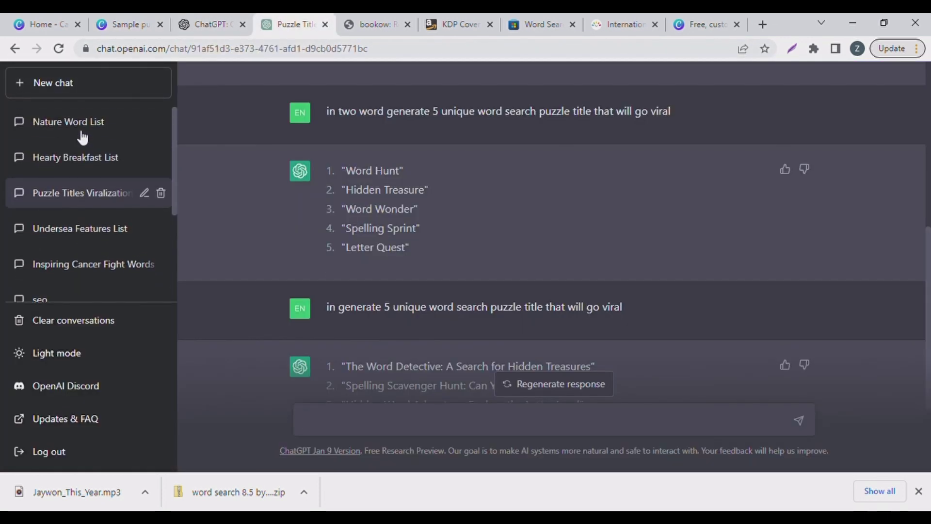
click(91, 127)
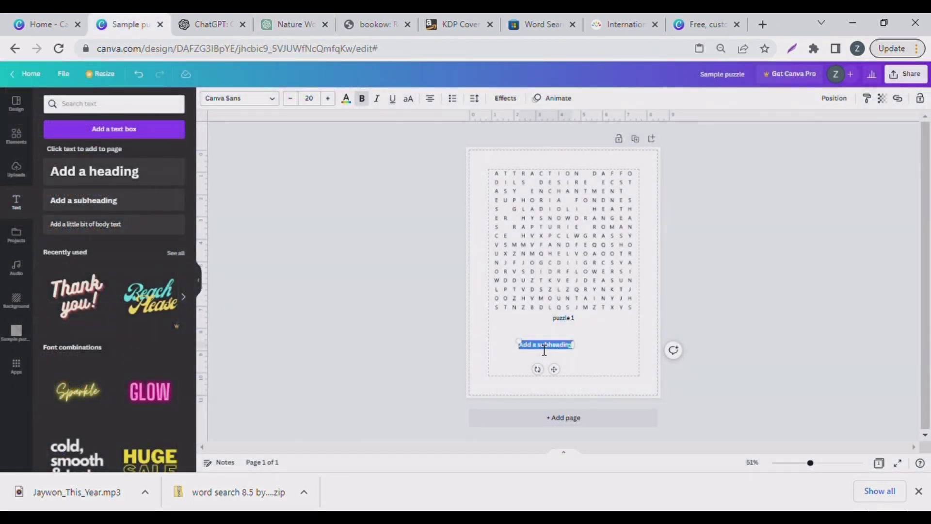
text(Forest Ocean Mountain River Trees Wildlife Flowers Grass Sky Sun Rain Snow)
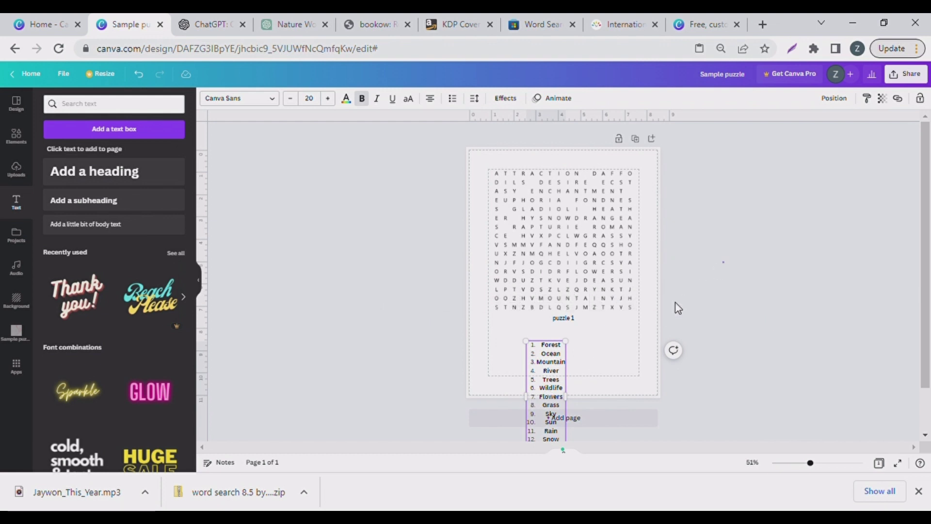
Step: Move the word list up below the grid, remove its numbering and shorten it to Forest, Ocean, Mountain and Riverlowers
drag(542, 383, 528, 366)
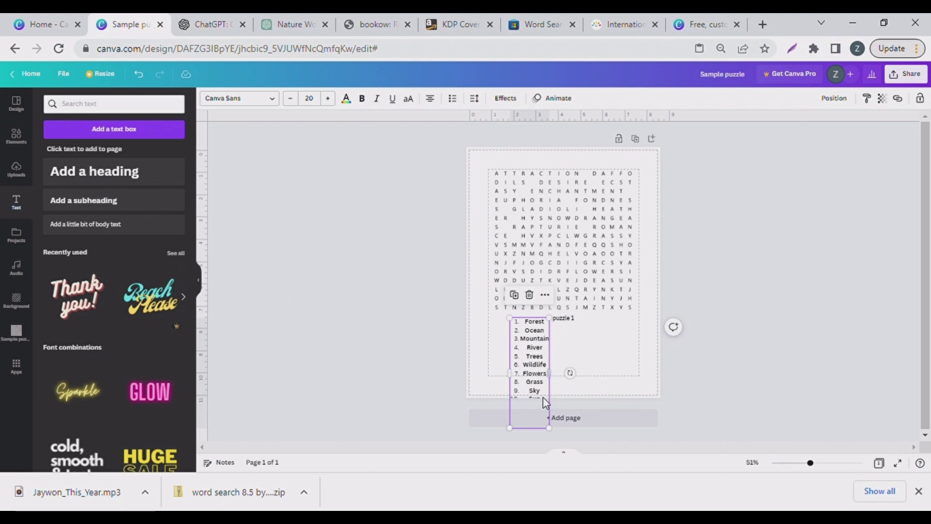
click(601, 348)
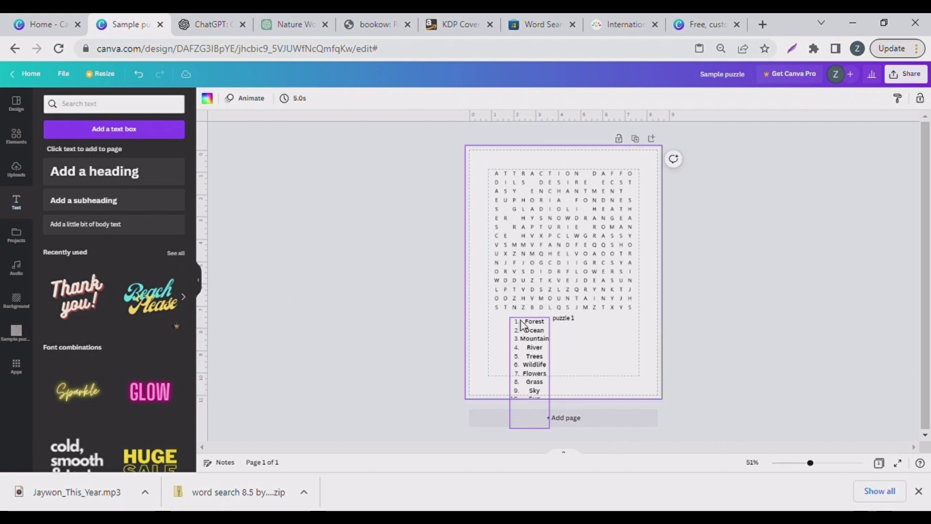
click(522, 325)
double_click(535, 359)
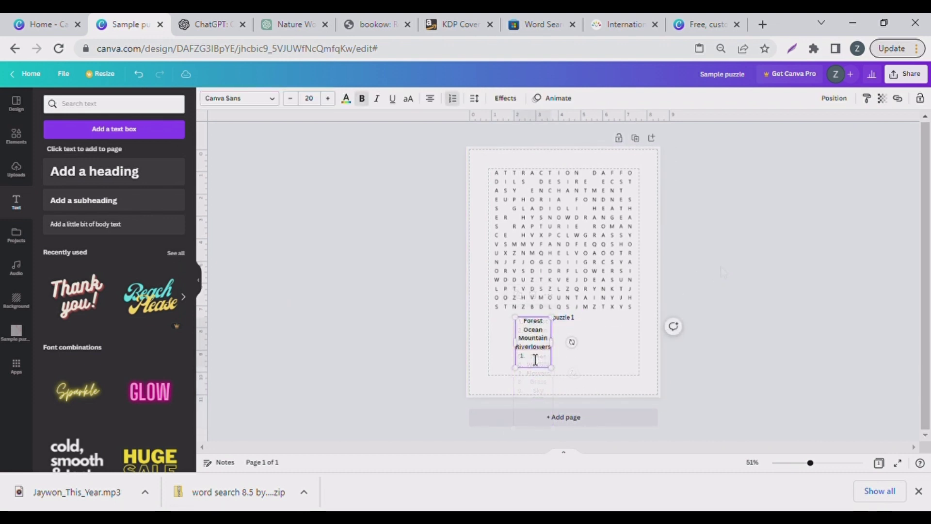
key(BackSpace)
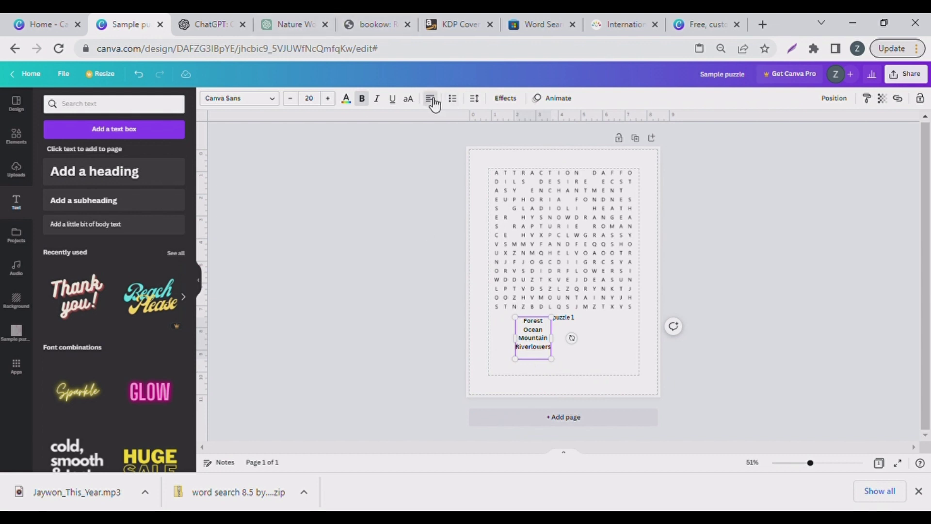
Step: Widen the word list's text box slightly and justify all four lines so the words start at its left edge
click(580, 359)
click(546, 348)
drag(546, 348, 564, 352)
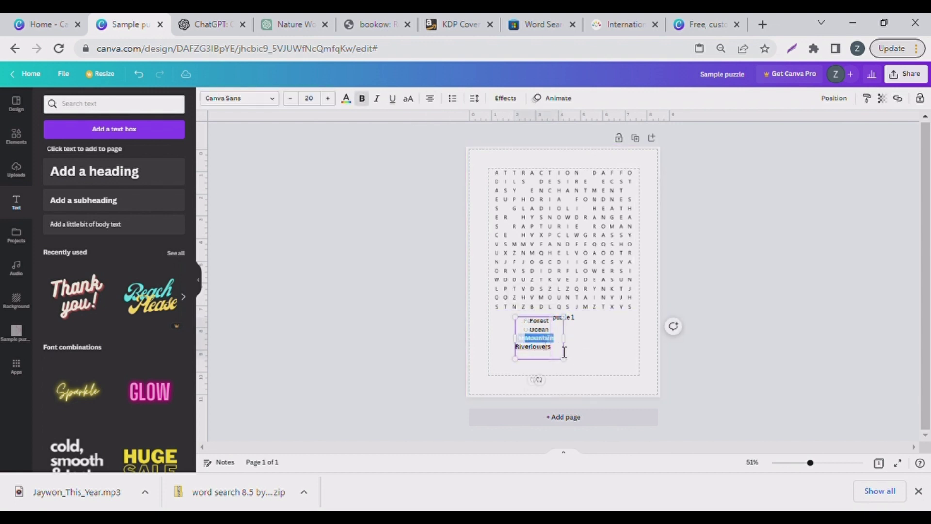
click(578, 351)
click(529, 325)
drag(529, 326, 523, 327)
double_click(527, 327)
key(ctrl+a)
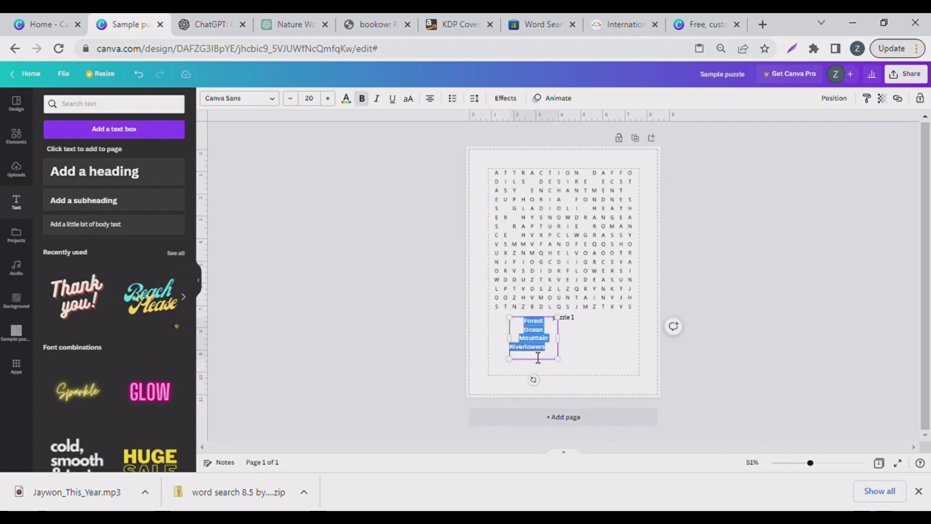
click(431, 100)
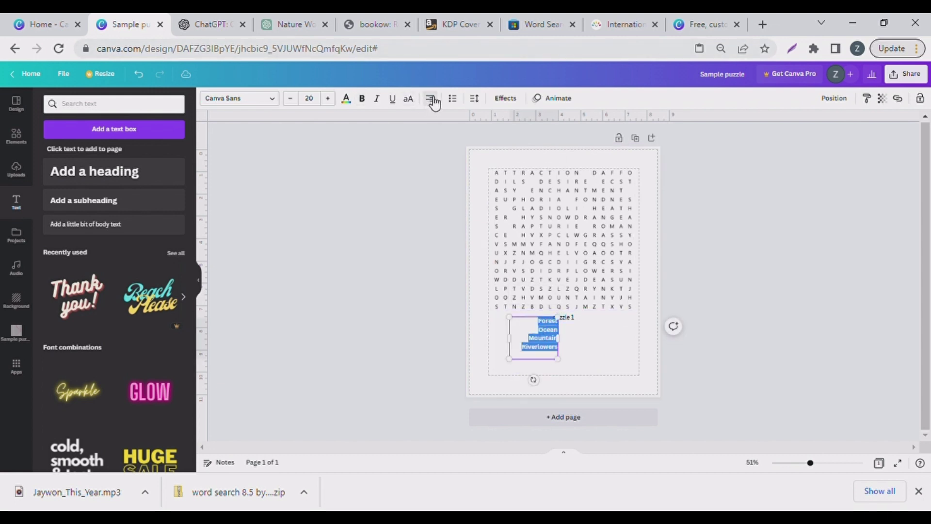
click(432, 99)
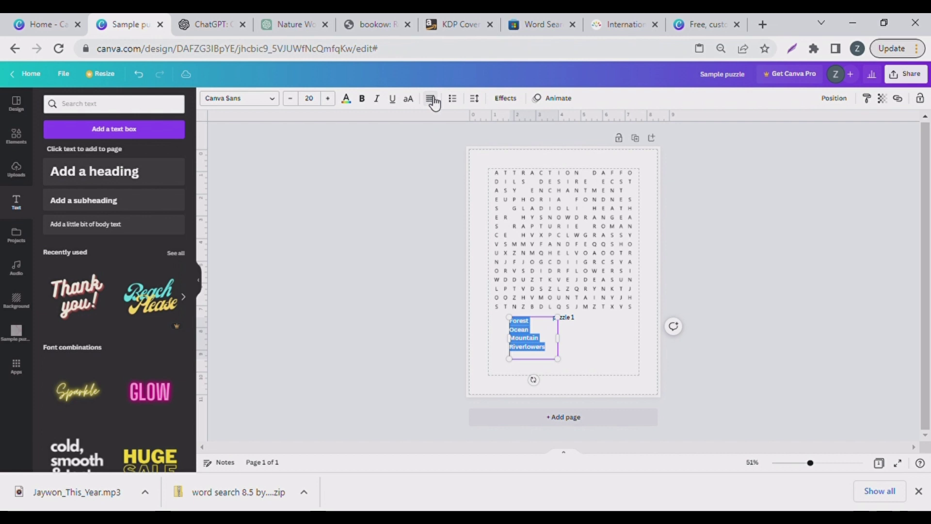
Step: Move the word list down to the page's lower-left margin and narrow its text box to fit the words
click(589, 348)
drag(532, 343, 526, 369)
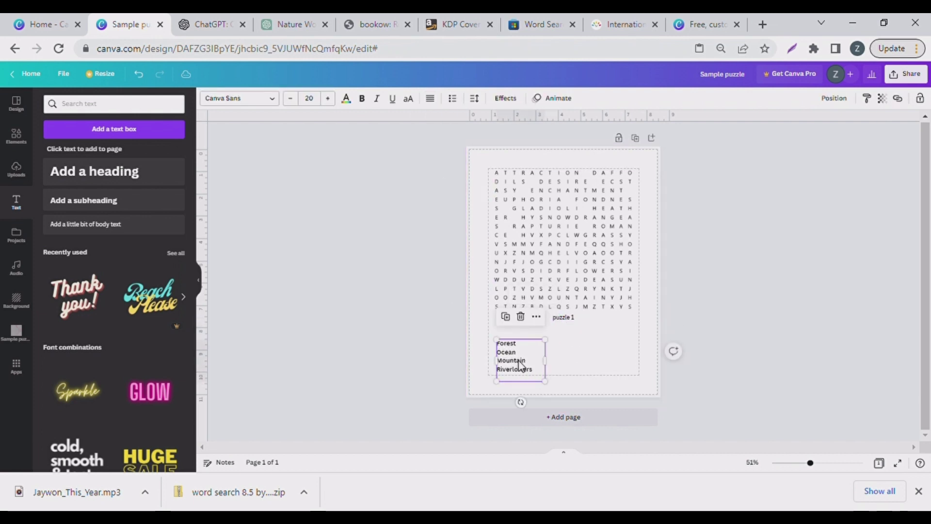
click(516, 363)
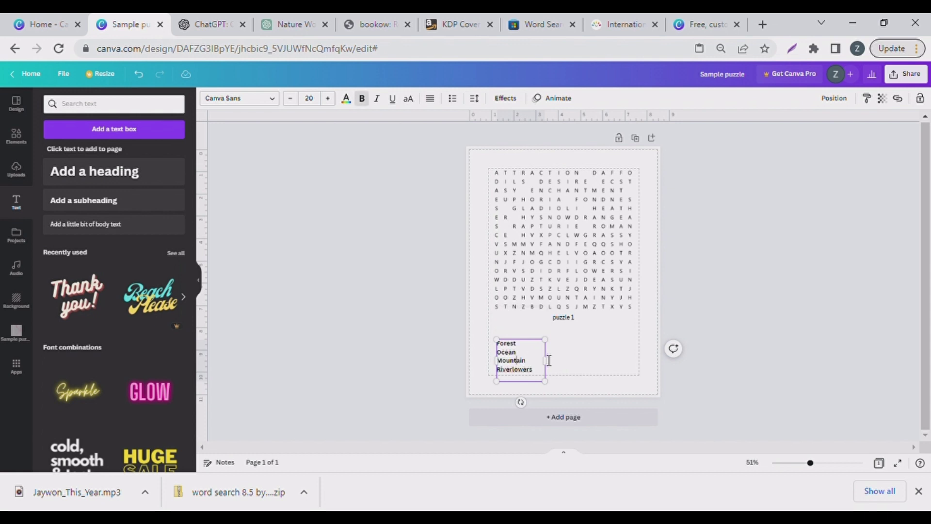
drag(547, 359, 535, 363)
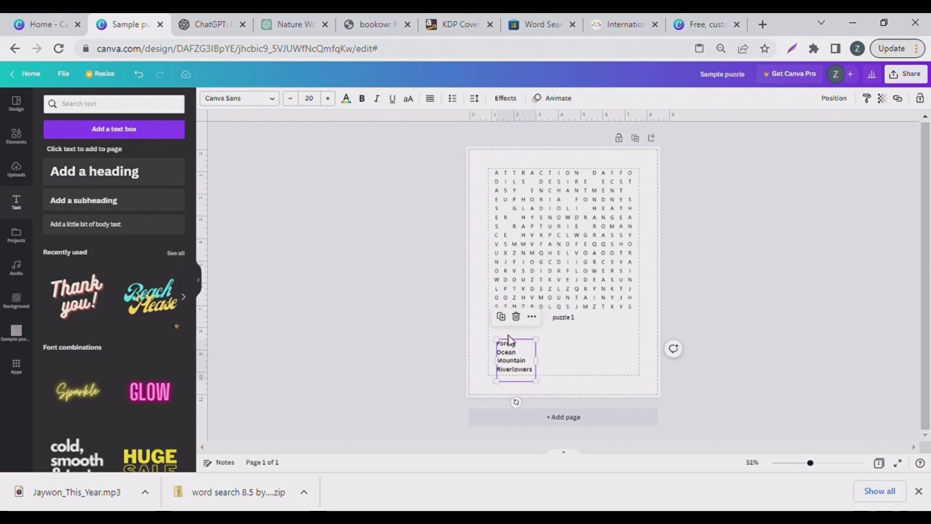
Step: Duplicate the four-word list twice and arrange the copies as three evenly spaced columns below the puzzle label
click(502, 317)
click(507, 322)
drag(515, 359, 574, 362)
click(727, 417)
drag(819, 468, 823, 470)
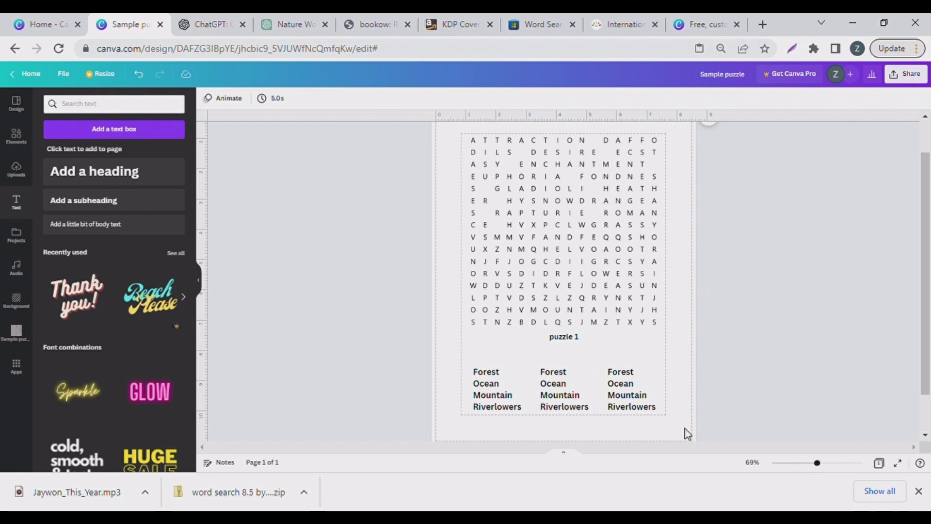
click(550, 383)
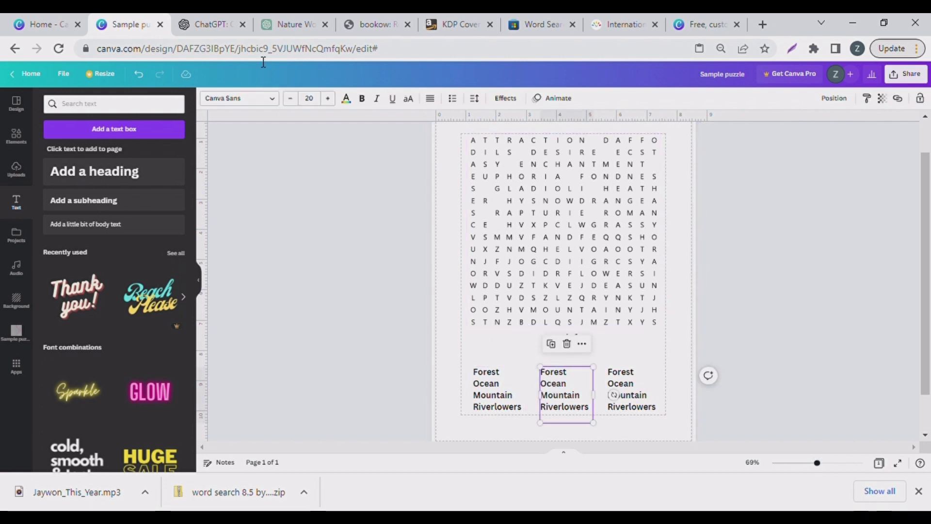
Step: Switch to the ChatGPT nature word list and copy the words Trees, Wildlife, Flowers and Grass
click(296, 23)
click(419, 247)
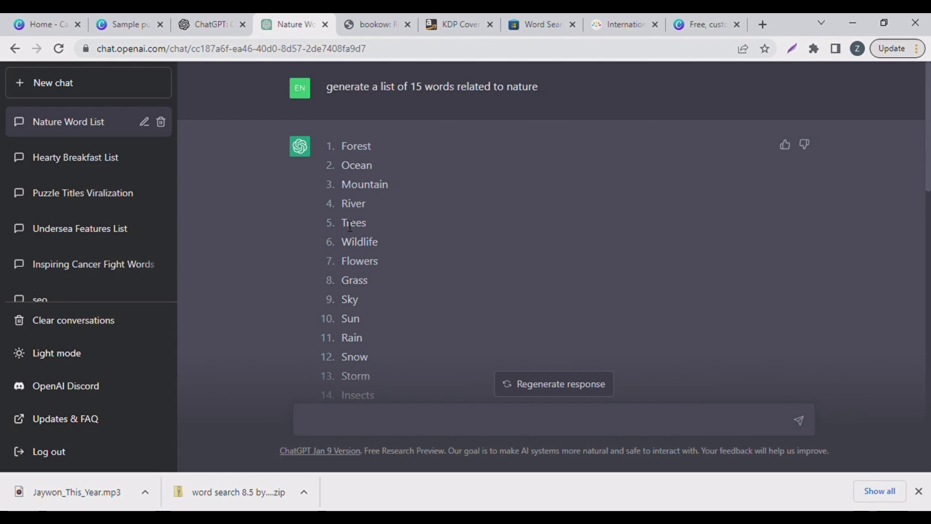
drag(358, 232, 390, 279)
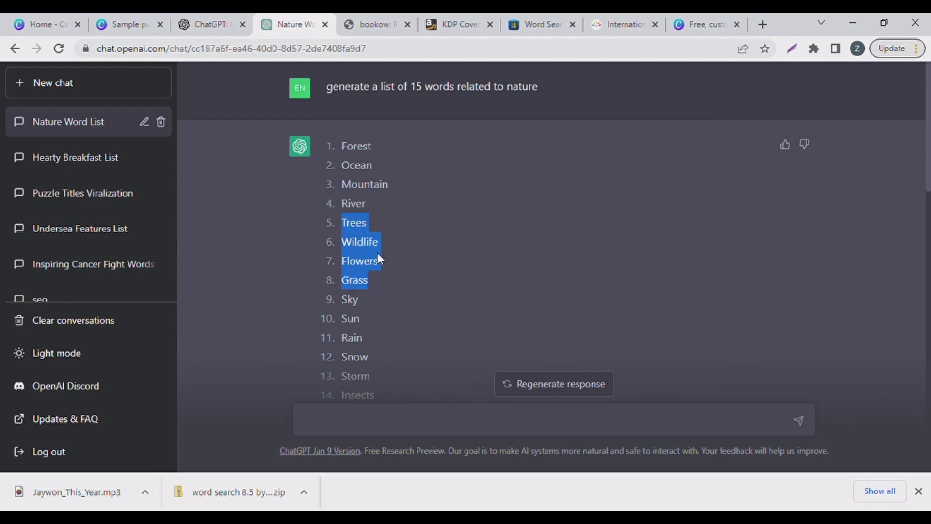
Step: Back in Canva, replace the middle column's words with Trees, Wildlife, Flowers, Grass and the third column's with Sky, Sun, Rain, Snow
click(131, 25)
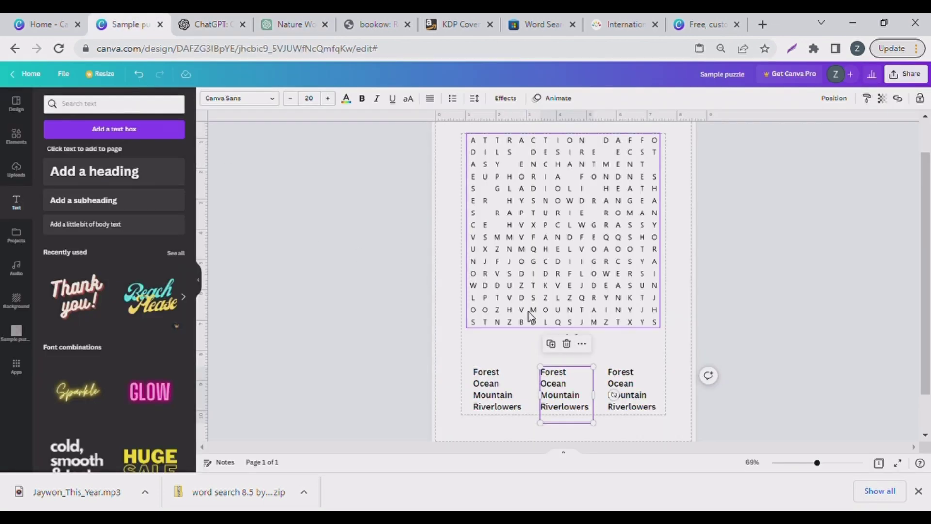
drag(548, 377, 556, 385)
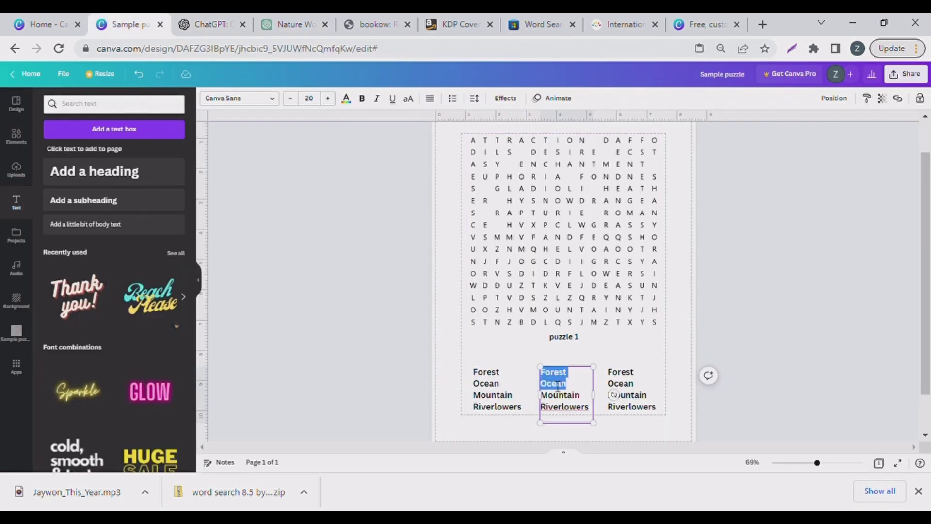
key(Right)
key(ctrl+z)
key(ctrl+z)
key(ctrl+z)
click(771, 301)
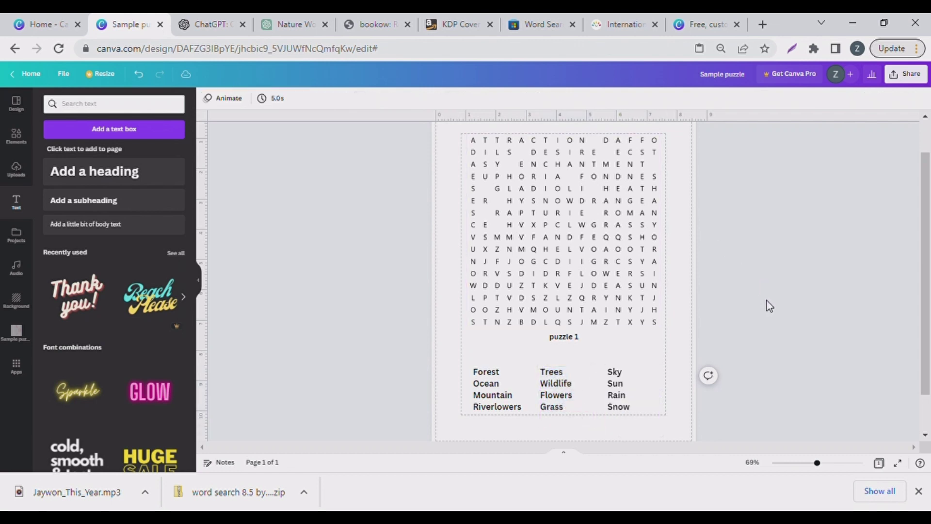
Step: Shift the three word columns to the right and spread them slightly farther apart below the puzzle label
drag(613, 388, 639, 391)
drag(576, 394, 588, 396)
drag(513, 400, 519, 402)
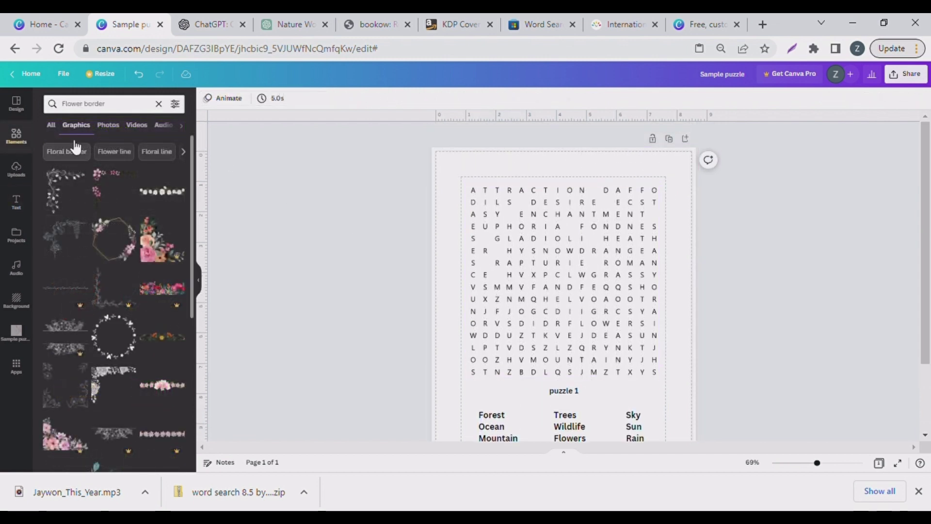
Step: From the flower border graphics, place a small vine ornament in the page's upper-left corner and a shrunken, rotated floral spray in the upper-right corner
click(64, 188)
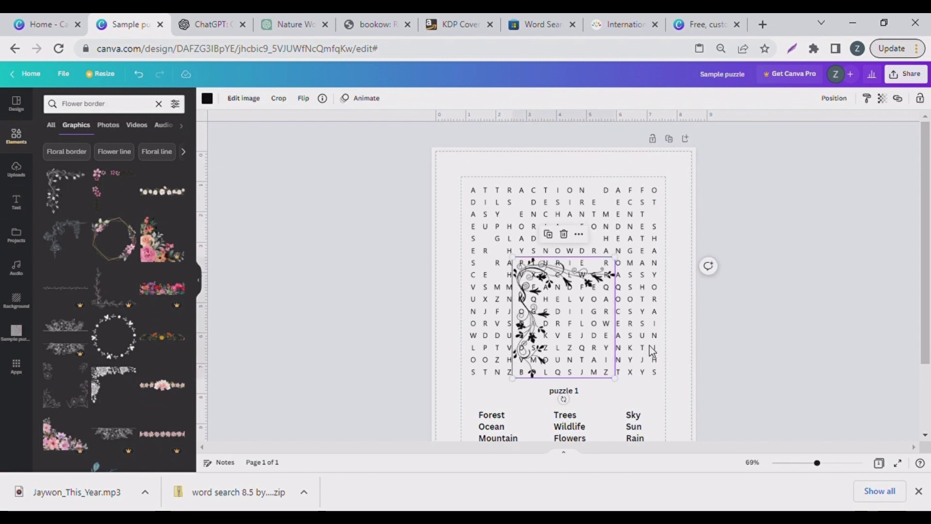
drag(537, 321, 466, 212)
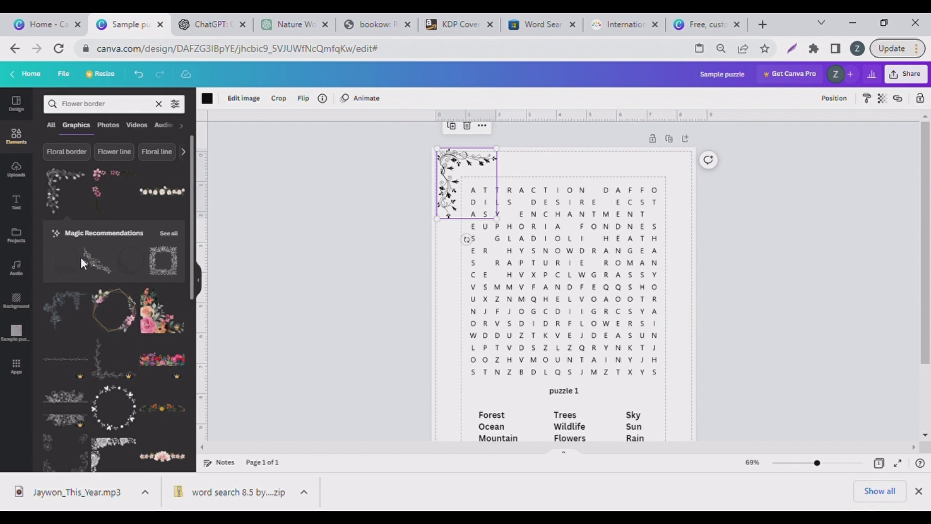
scroll(81, 257, down, 5)
click(163, 257)
drag(580, 322, 629, 190)
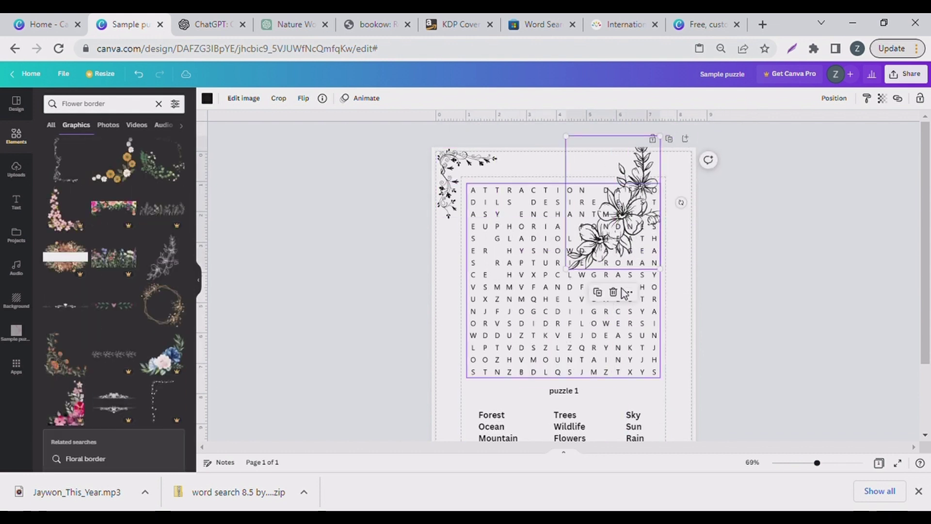
drag(688, 205, 704, 184)
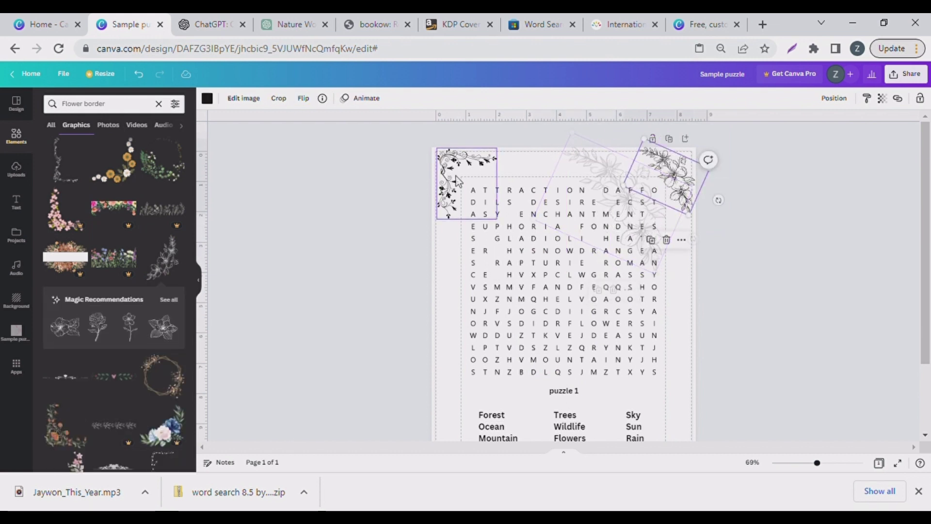
Step: Add a broad-leaved flower drawing from the related graphics recommendations and shrink it into the page's lower-left margin beside the words
click(168, 299)
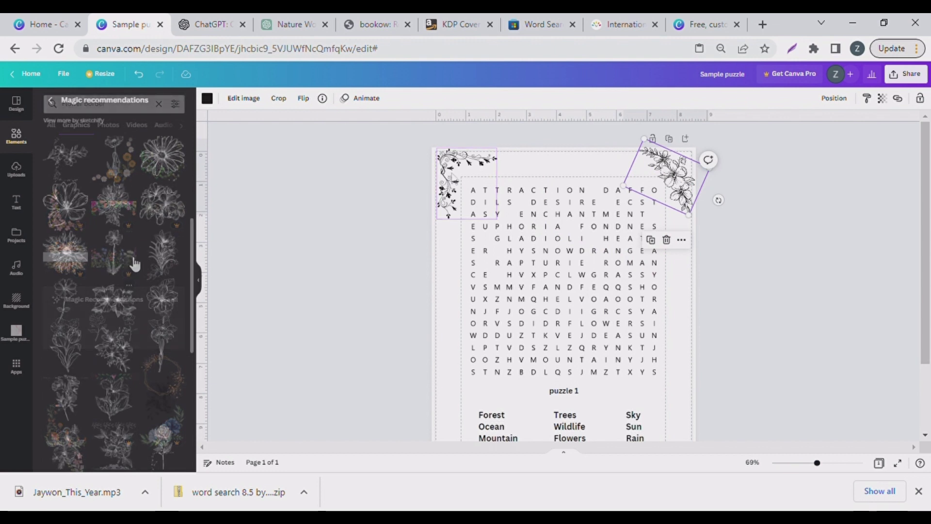
scroll(114, 358, down, 1)
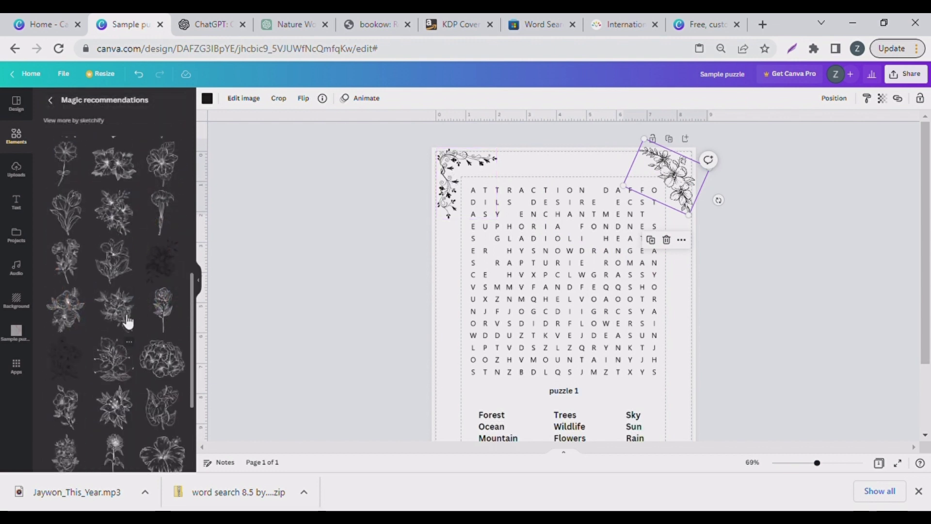
click(172, 417)
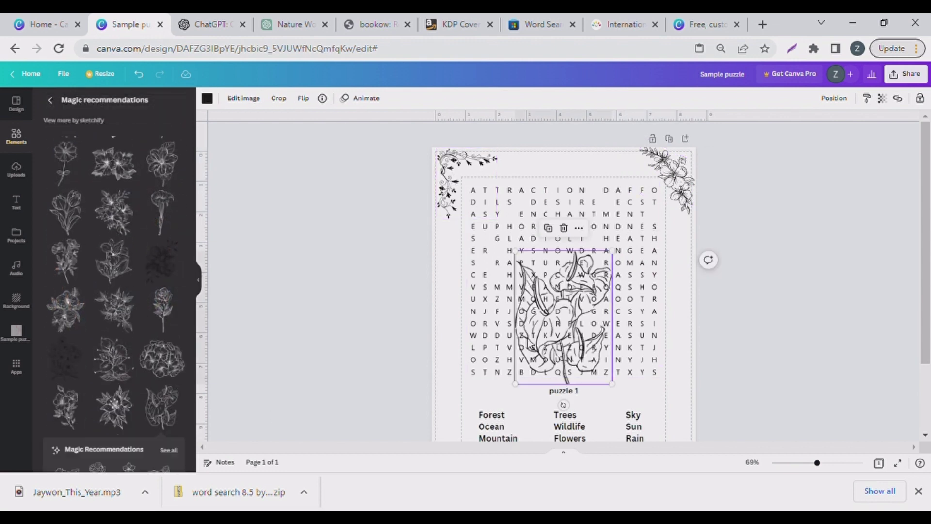
drag(561, 348, 494, 387)
drag(550, 294, 478, 383)
Step: Add the sunflower drawing, shrink and tilt it in the lower-right margin, and nudge the third word column slightly left
scroll(477, 383, down, 2)
scroll(160, 312, down, 5)
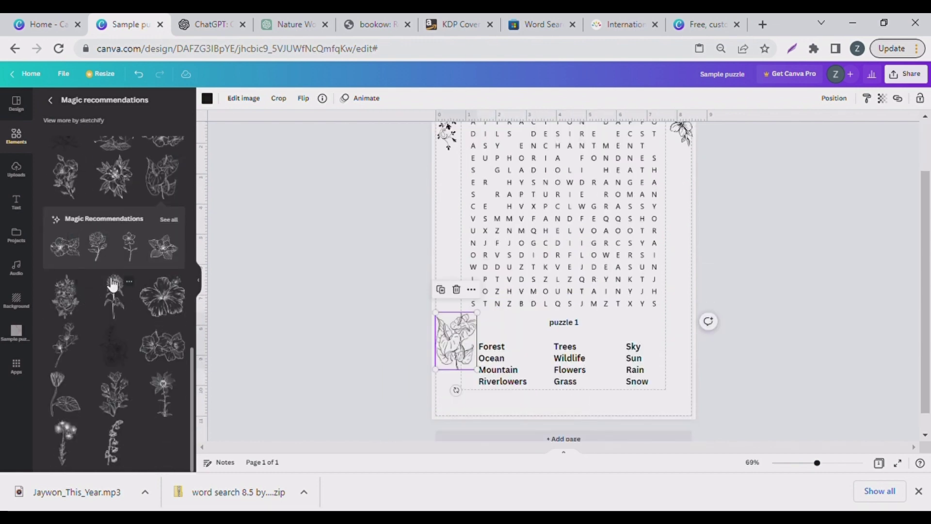
click(122, 295)
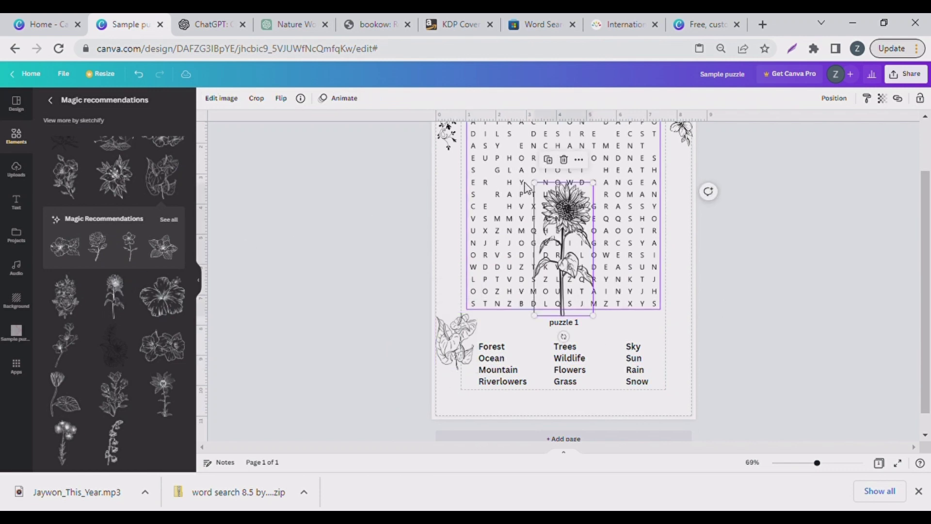
drag(554, 245, 669, 320)
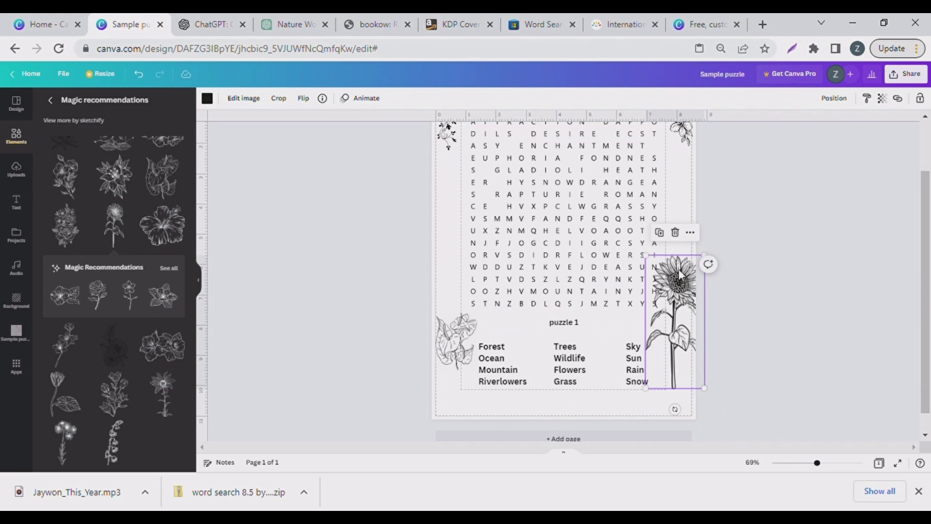
drag(643, 259, 666, 303)
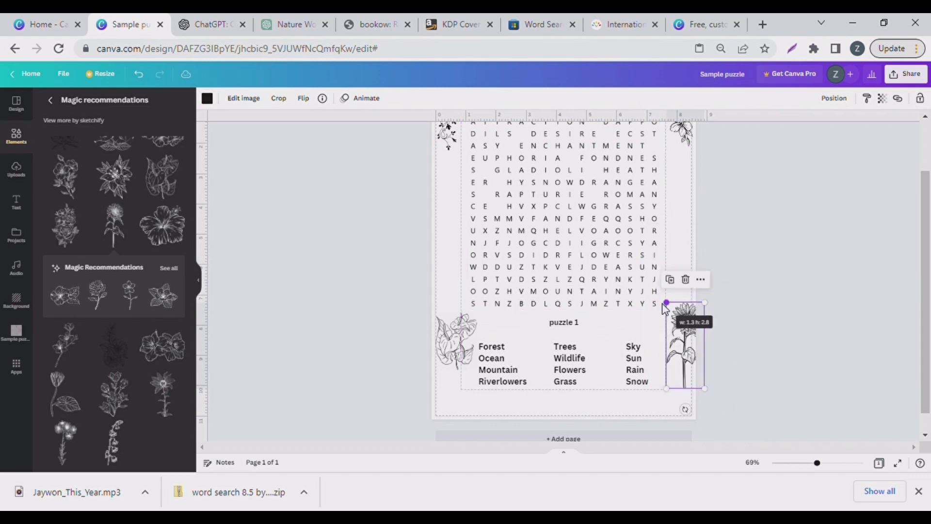
click(304, 99)
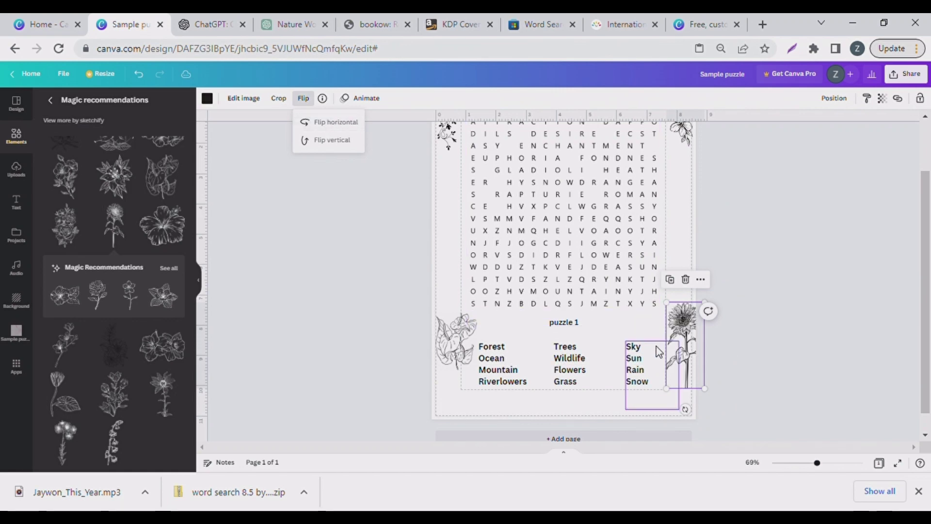
click(141, 75)
click(141, 75)
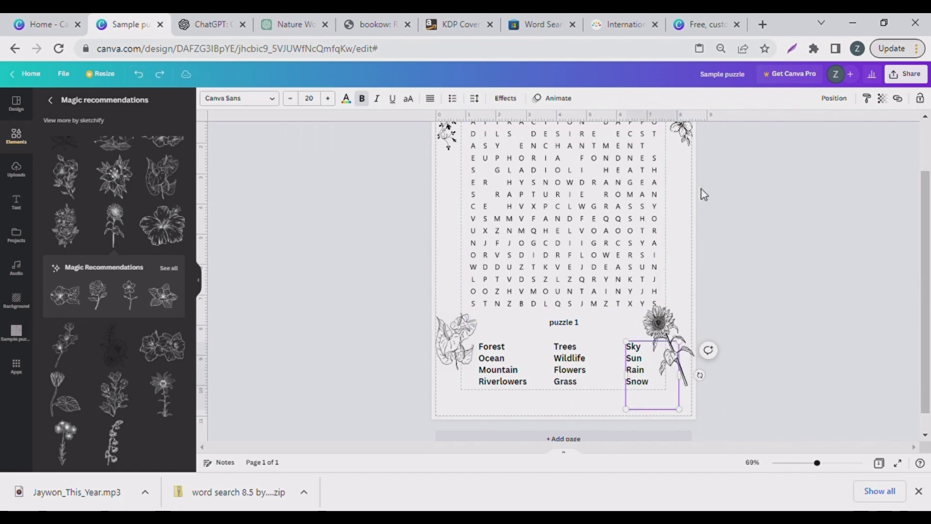
key(ctrl+z)
Step: Replace the flower drawing in the page's lower-left margin with the taller budding flower stem drawing
key(Delete)
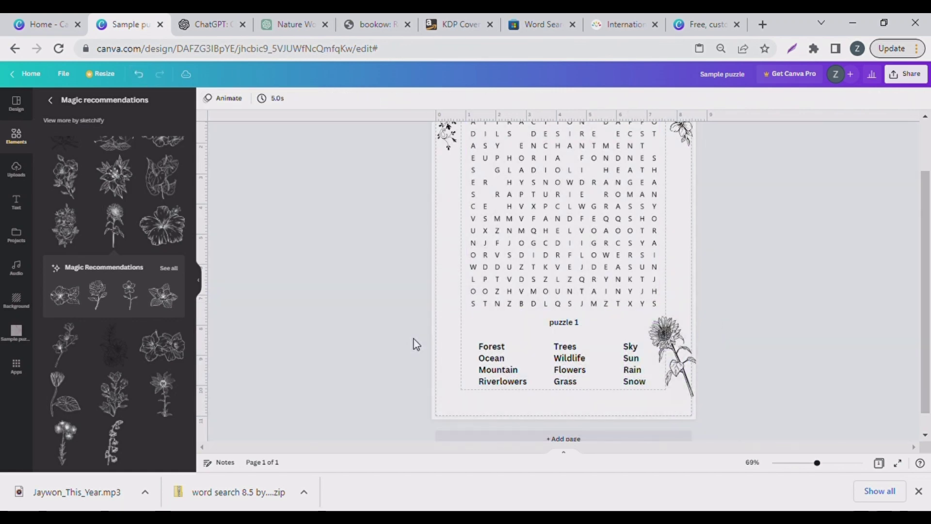
key(ctrl+z)
scroll(446, 253, up, 2)
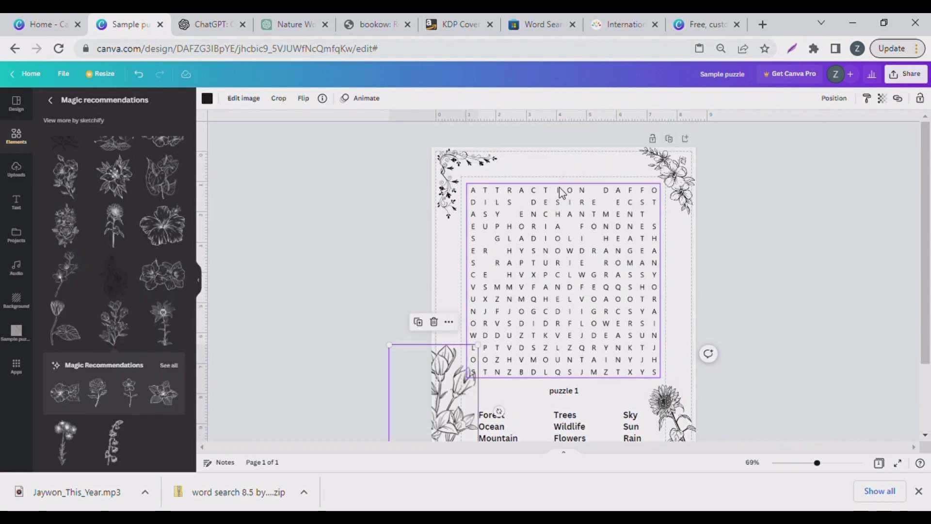
Step: Replace the vine ornament in the page's upper-left corner with a flipped and rotated copy of the upper-right floral spray
click(467, 169)
key(Delete)
click(670, 167)
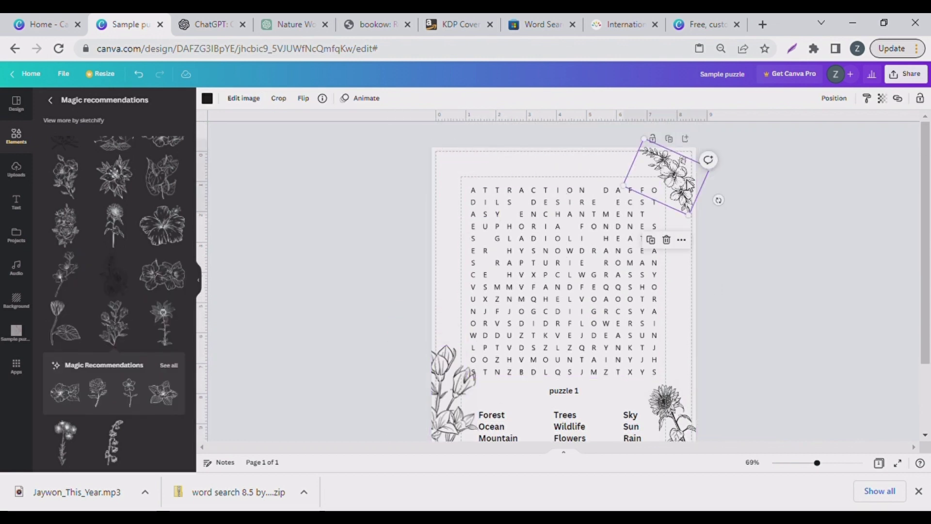
click(650, 239)
drag(671, 184, 450, 185)
click(306, 98)
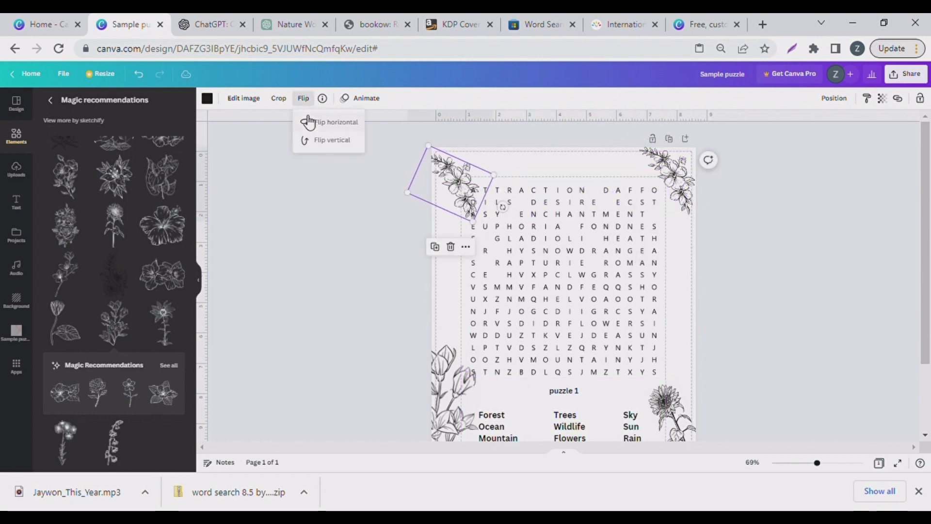
click(309, 121)
click(320, 141)
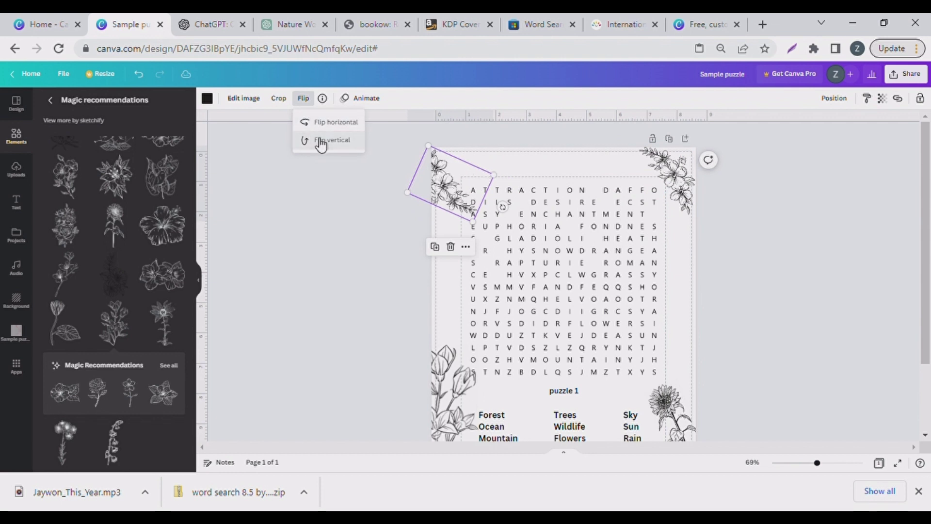
key(Escape)
Step: Shrink the budding flower drawing and reposition it in the lower-left margin so it clears the puzzle grid and word list
scroll(473, 196, down, 3)
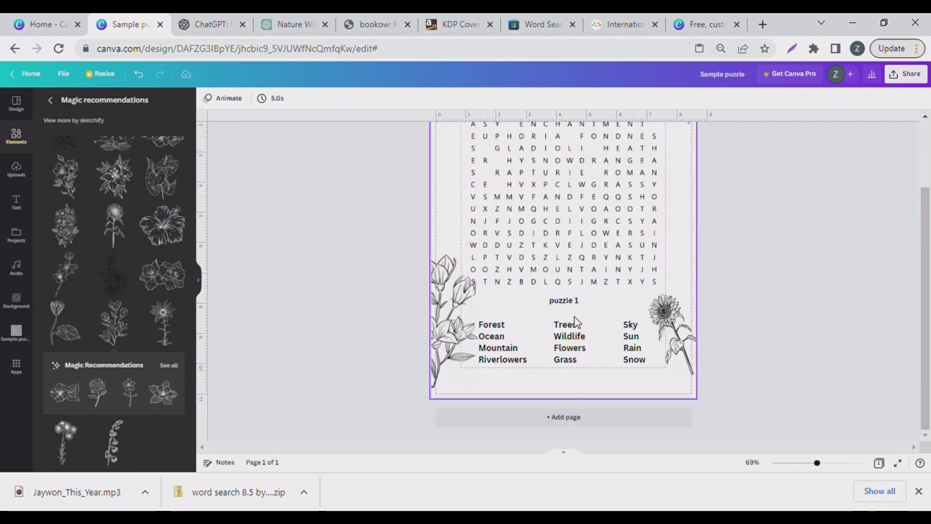
scroll(572, 300, up, 3)
scroll(567, 287, down, 2)
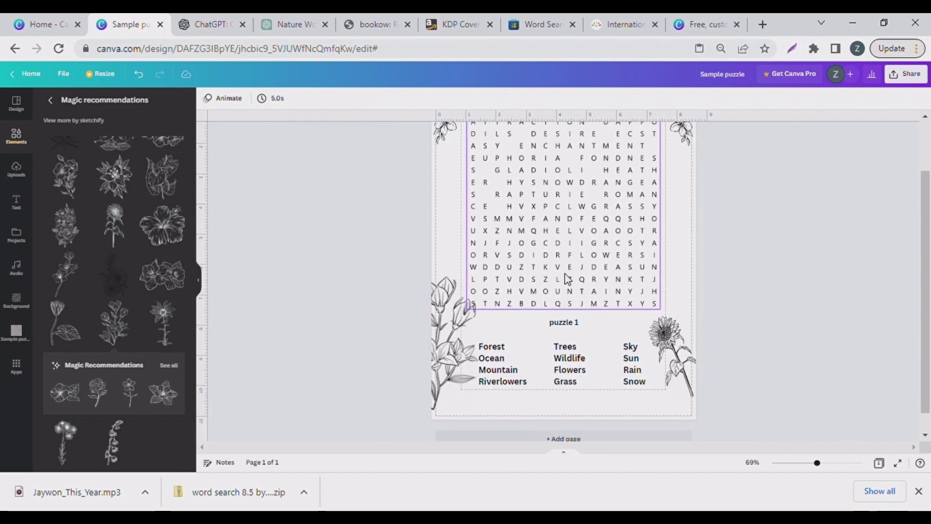
click(583, 255)
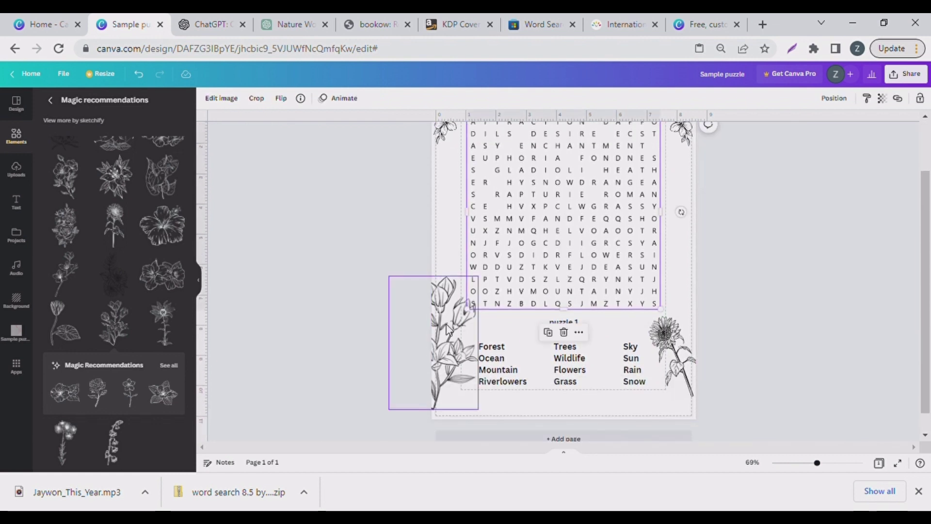
drag(446, 326, 447, 345)
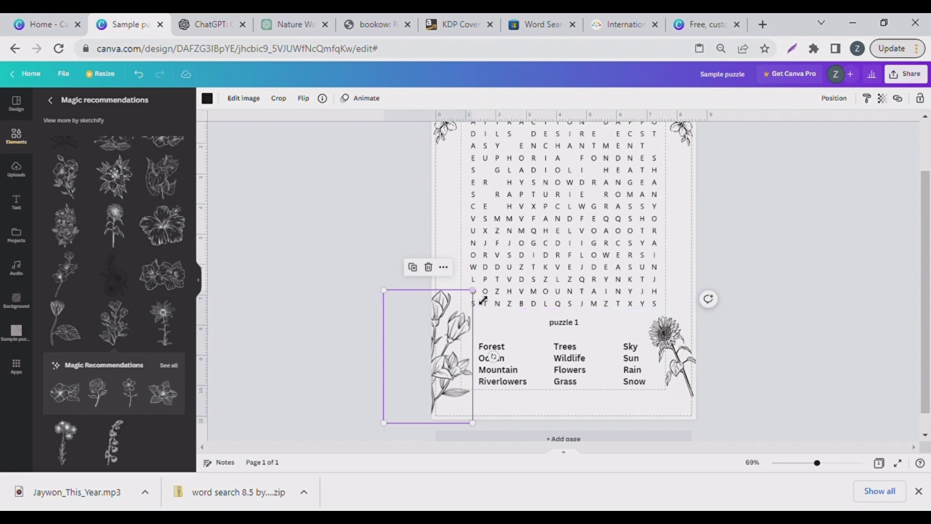
drag(472, 290, 471, 345)
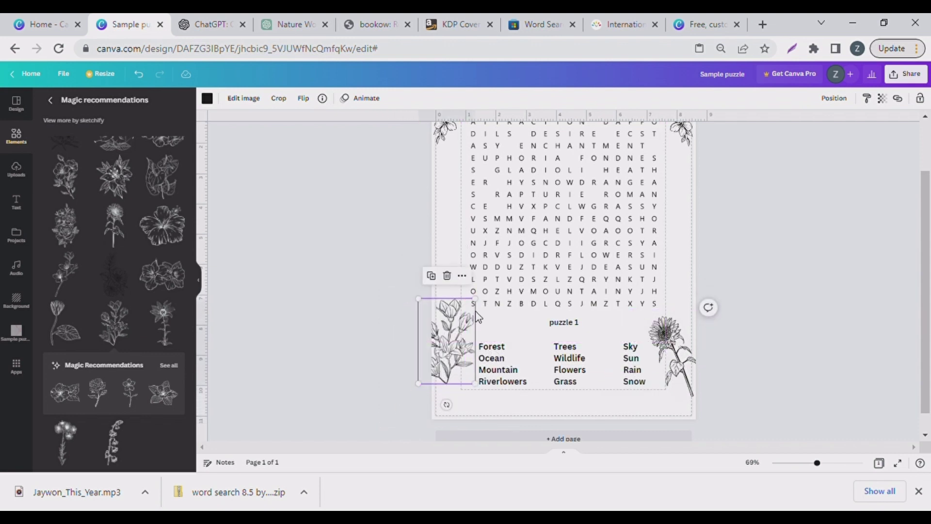
drag(482, 304, 466, 309)
click(714, 251)
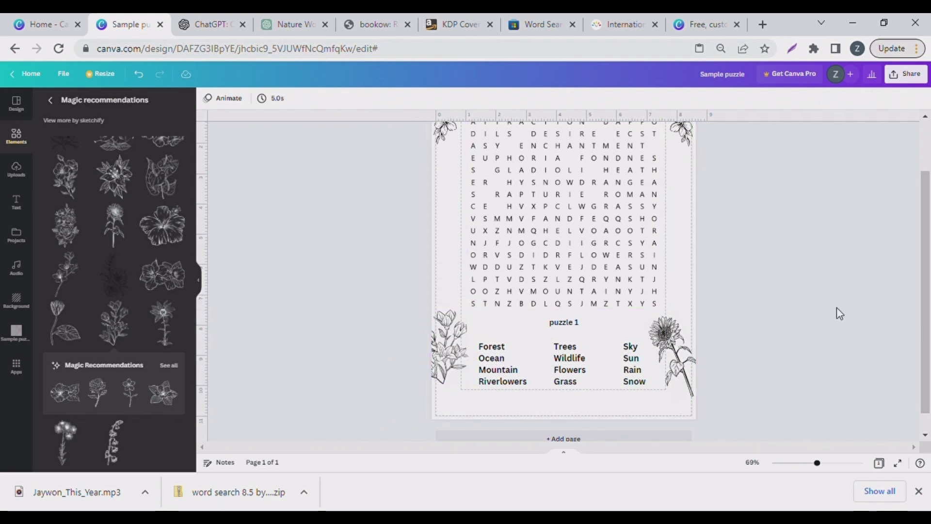
Step: Duplicate the decorated puzzle page as page 2
scroll(550, 224, up, 2)
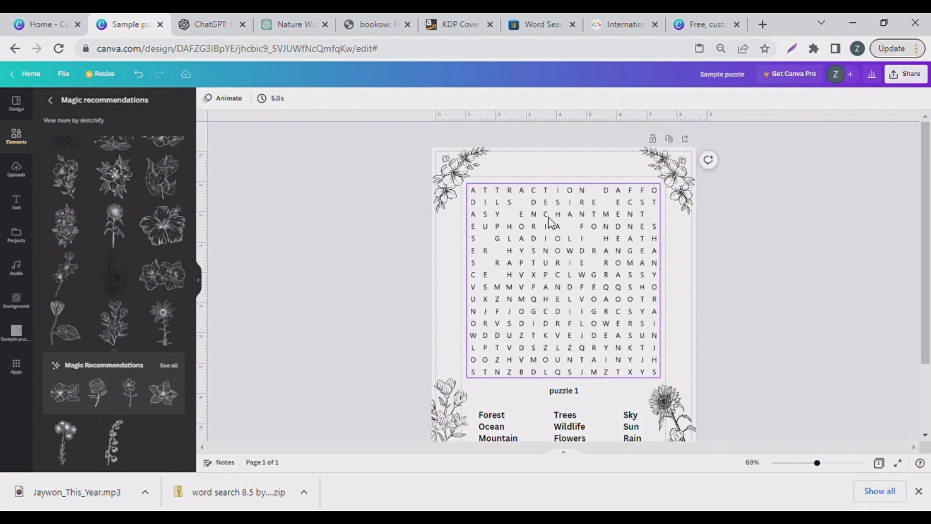
scroll(429, 426, down, 3)
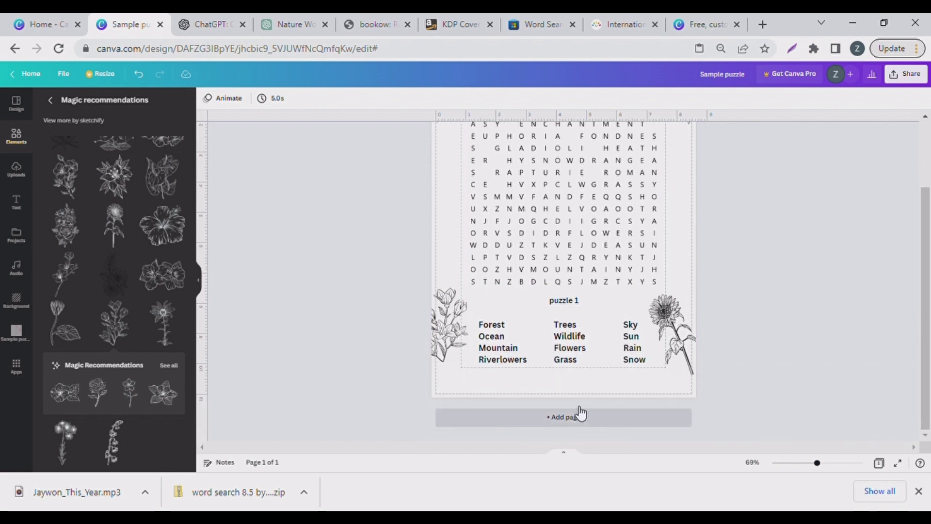
scroll(524, 276, up, 3)
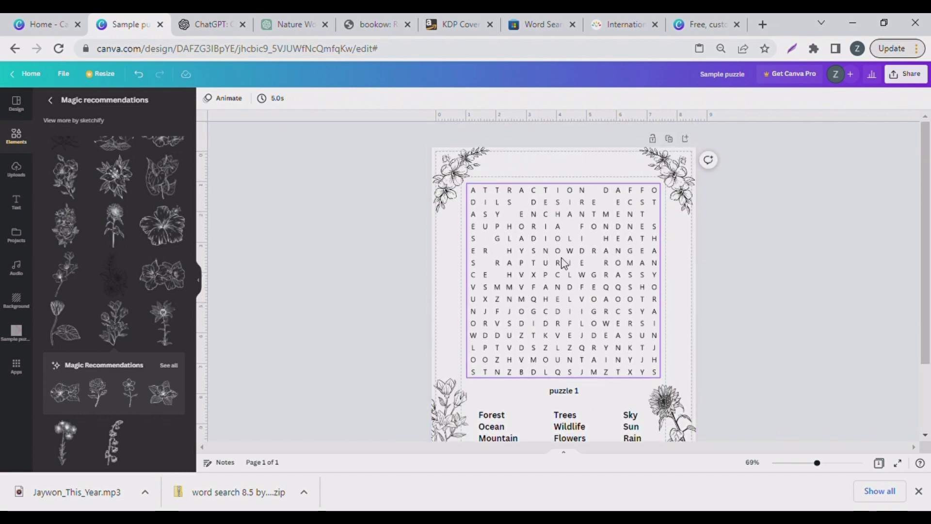
click(669, 140)
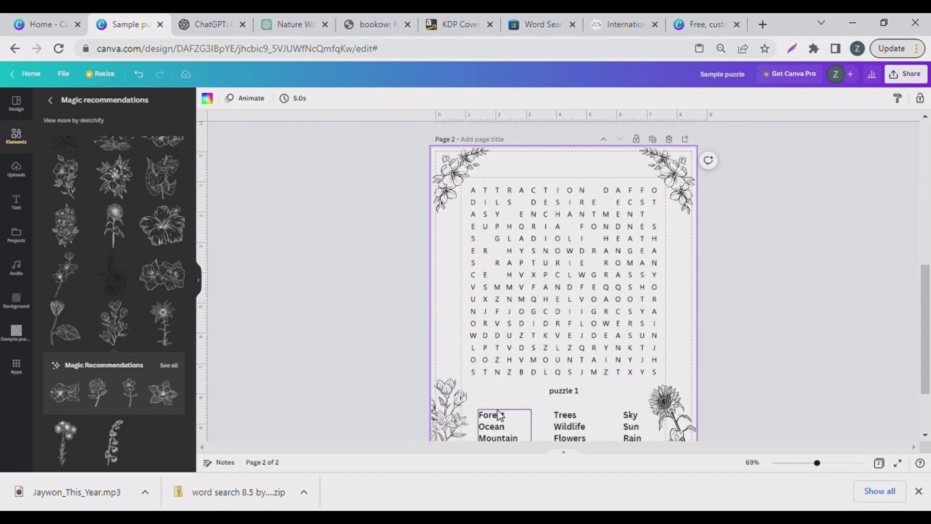
Step: Duplicate the decorated puzzle page on page 2 as page 3
drag(421, 142, 489, 226)
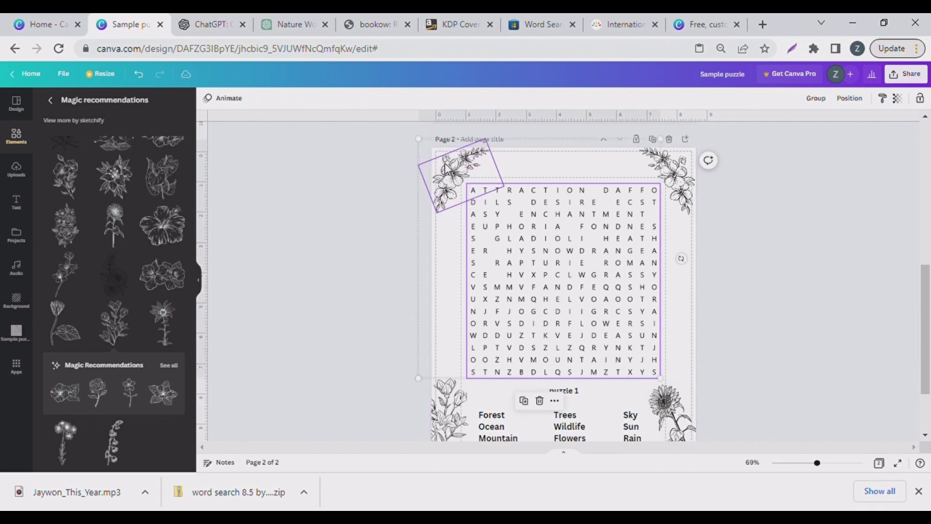
click(751, 228)
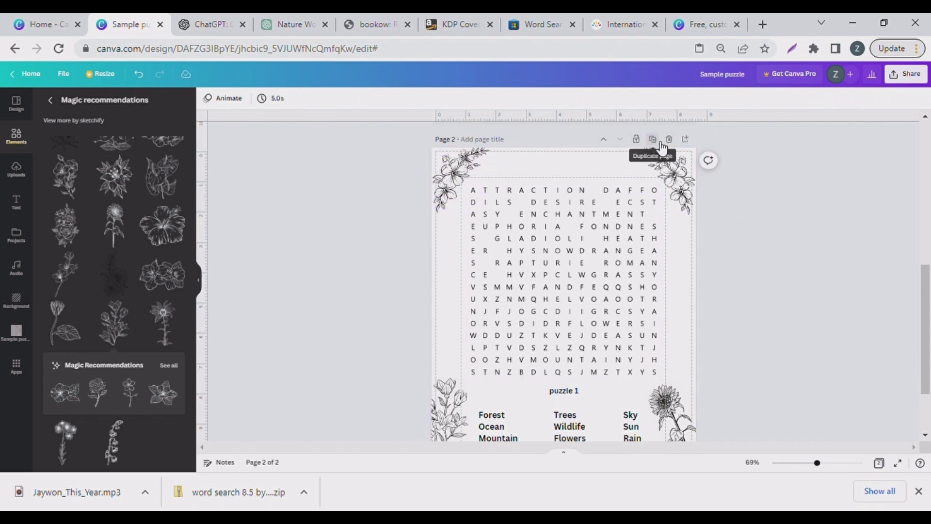
click(652, 141)
scroll(591, 264, up, 4)
scroll(591, 265, down, 3)
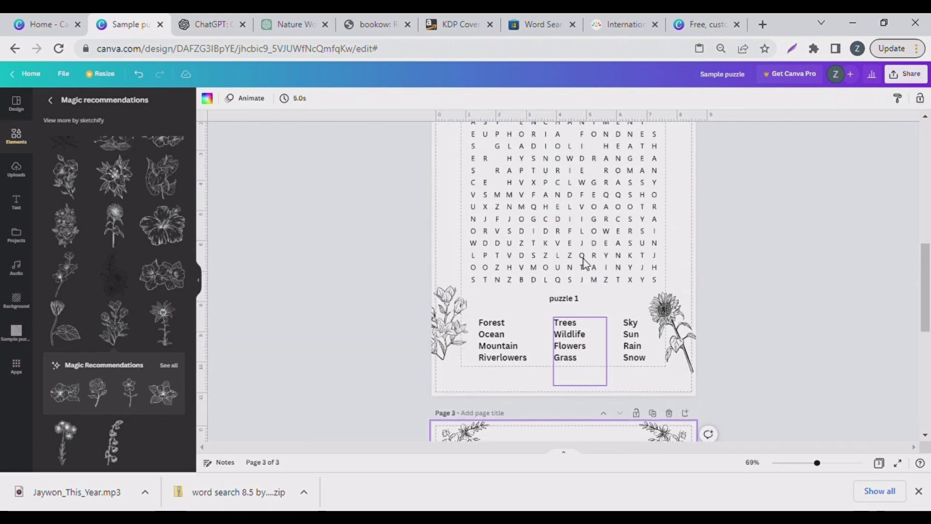
Step: Delete the floral drawings, puzzle grid, caption and word lists from page 2, leaving a blank page between the puzzles
drag(413, 182, 706, 453)
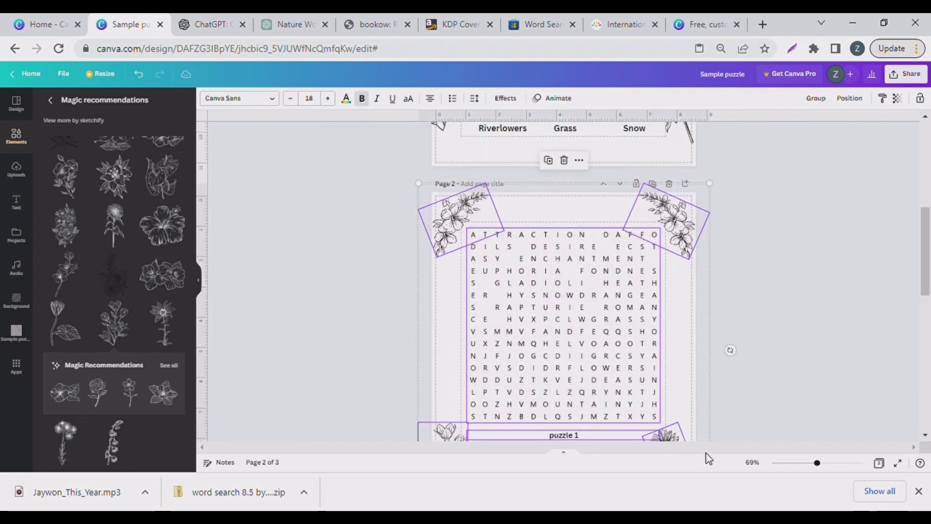
key(Delete)
key(Delete)
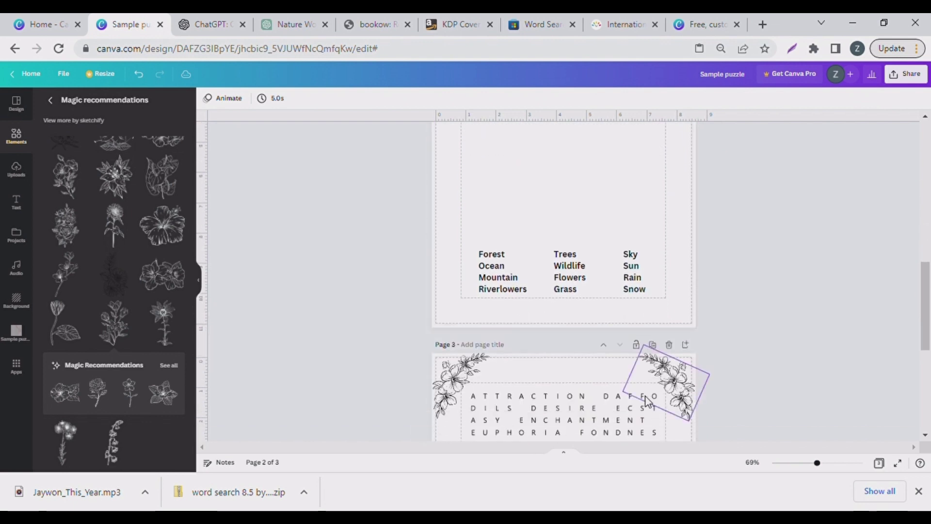
drag(455, 201, 662, 310)
key(Delete)
Step: Relabel page 3 as "puzzle 2" with the word list from Beach to Shells, and fade its sunflower drawing to about 51 transparency
scroll(596, 309, down, 4)
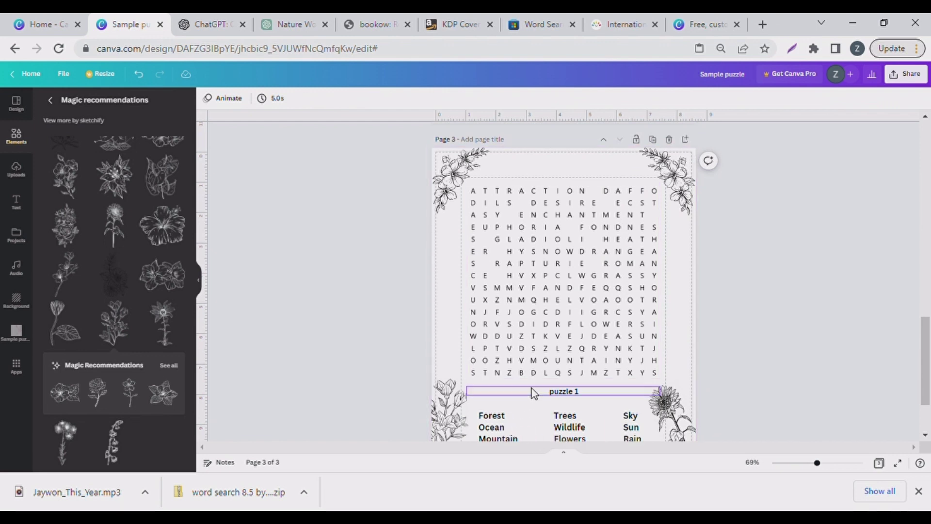
scroll(531, 388, down, 2)
click(584, 304)
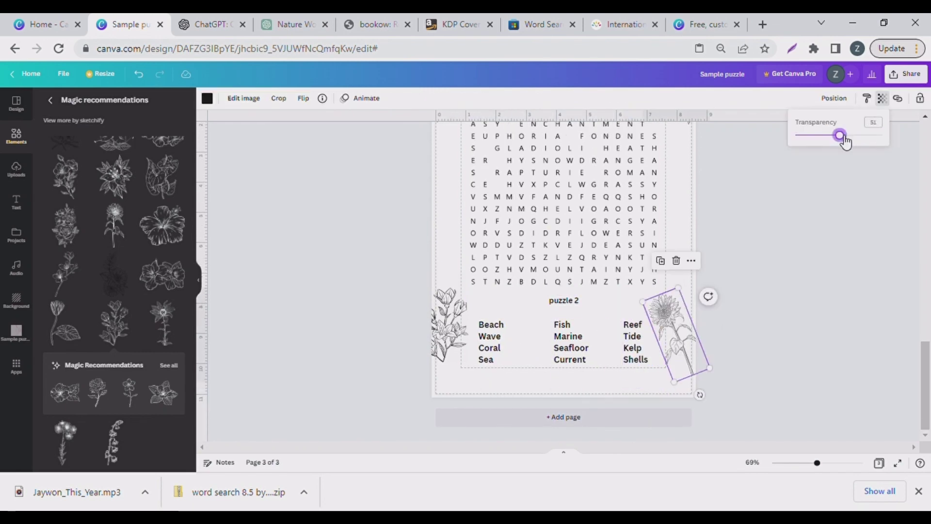
click(703, 243)
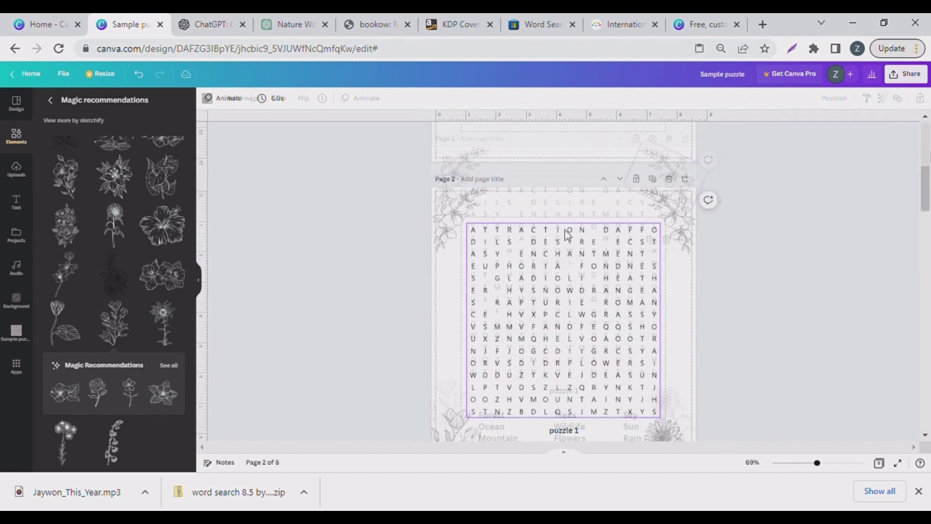
Step: Search the design elements for "square frame" while working on the puzzle 1 page
scroll(558, 252, up, 1)
scroll(561, 312, down, 1)
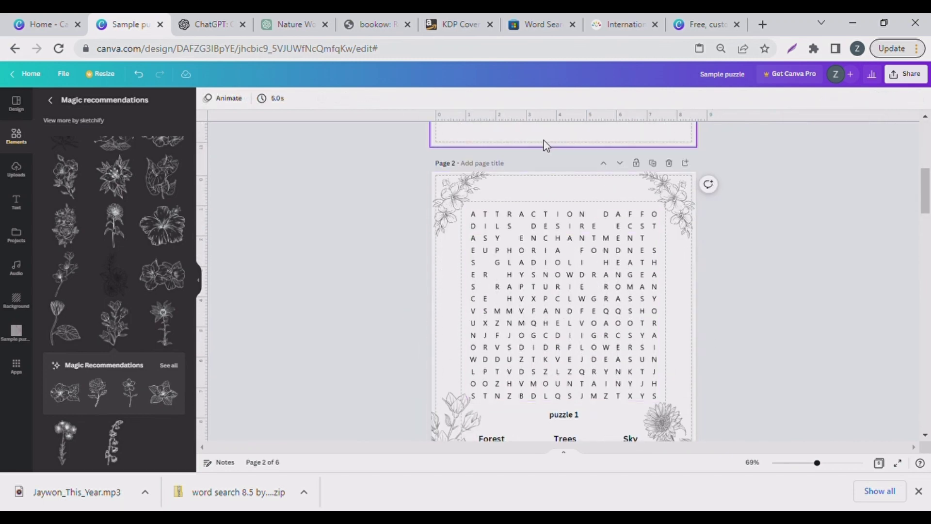
click(17, 142)
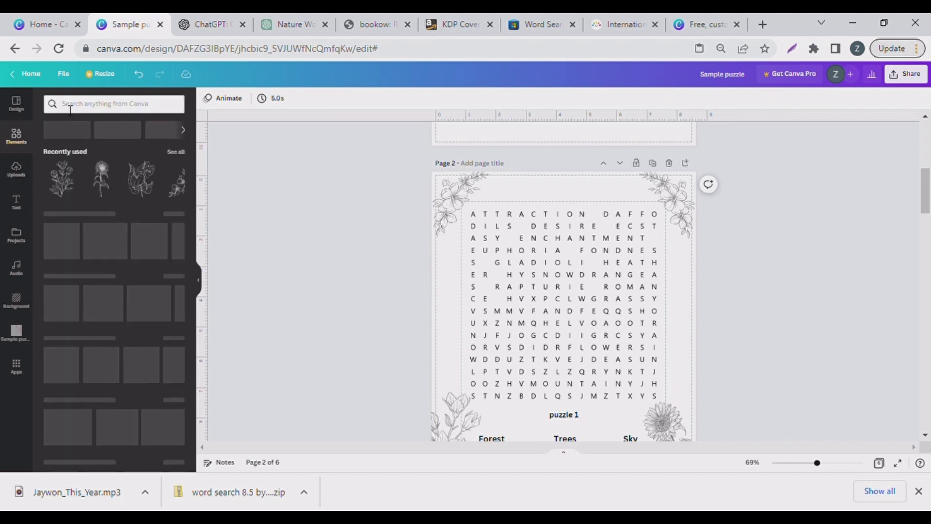
click(85, 105)
text(fra)
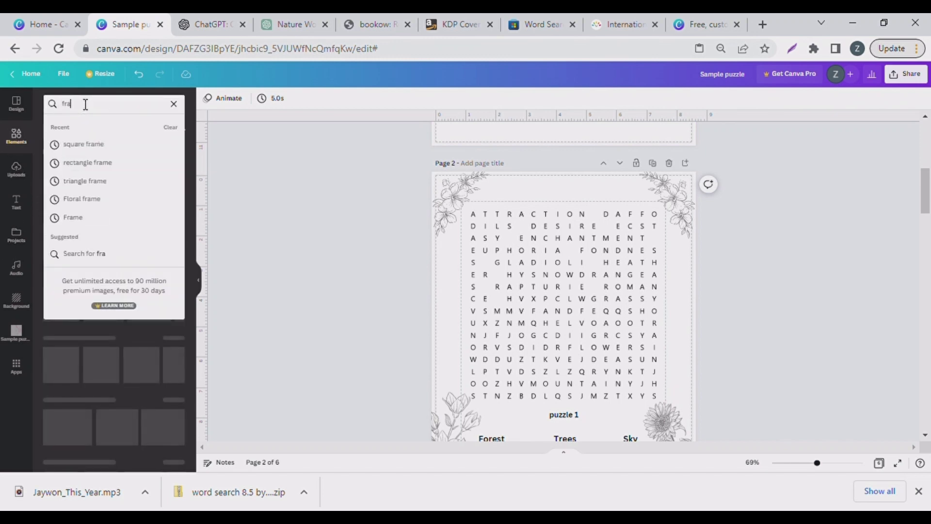
click(88, 144)
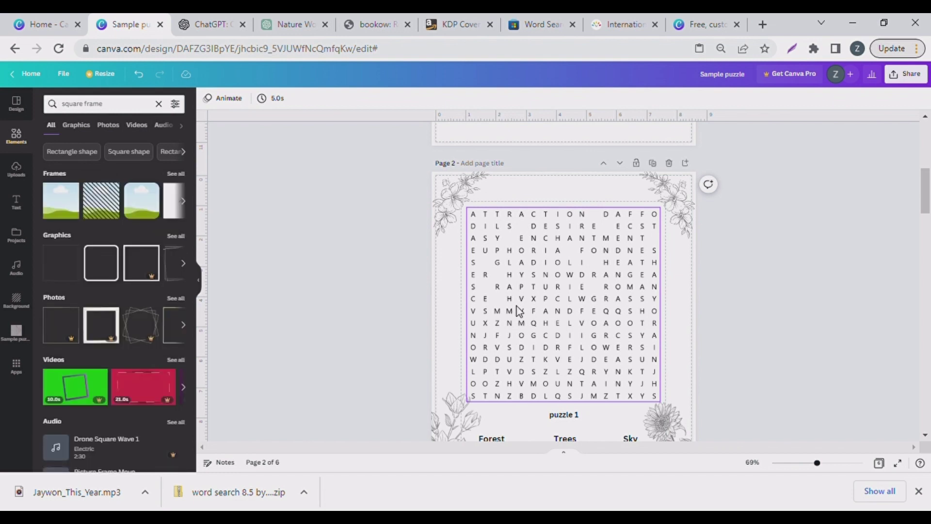
Step: Add the plain square landscape frame to page 2 and enlarge it to cover the whole puzzle 1 grid
click(62, 205)
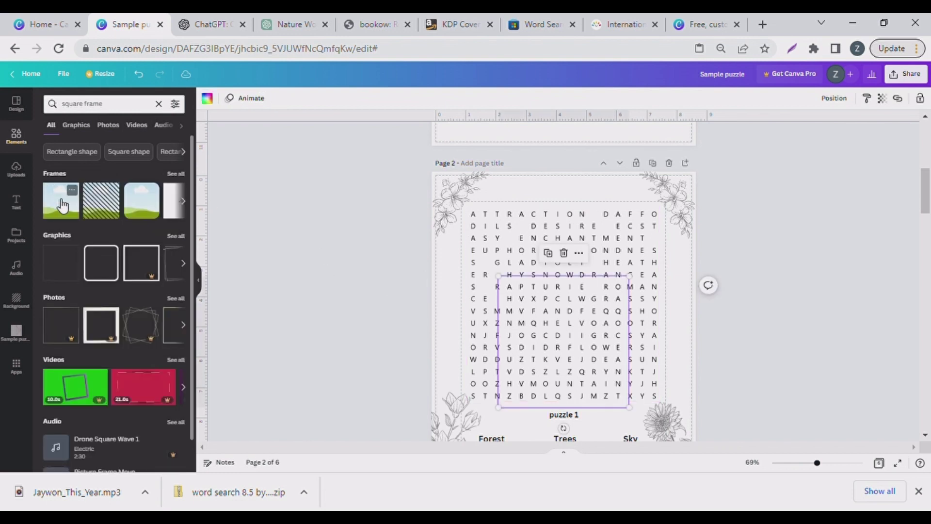
drag(62, 206, 545, 255)
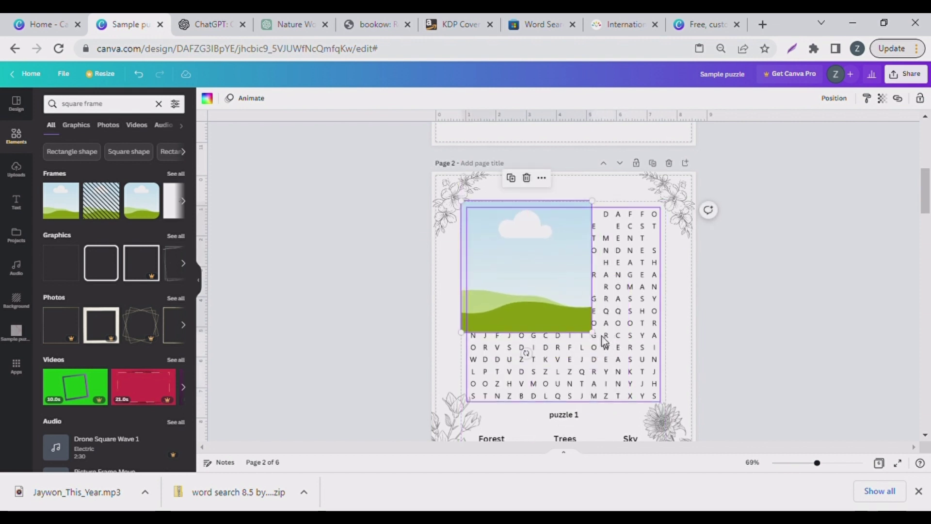
drag(593, 334, 667, 405)
scroll(706, 326, down, 2)
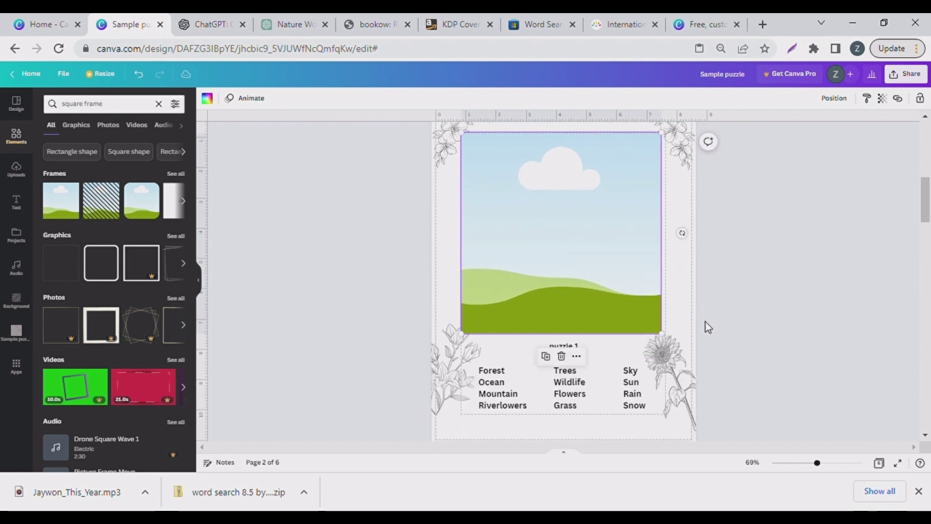
Step: Send page 2's frame to the back and drop the puzzle 1 grid image into it
click(834, 99)
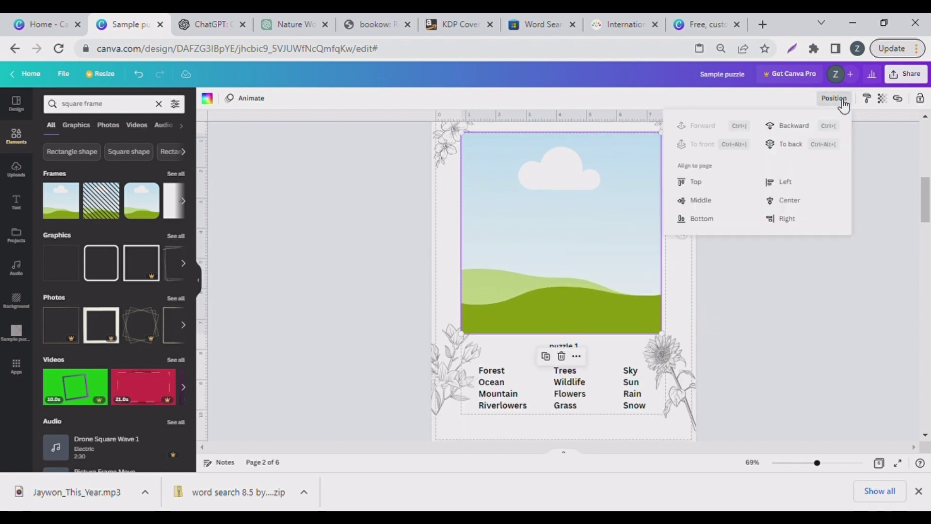
click(791, 144)
click(598, 224)
drag(596, 224, 597, 219)
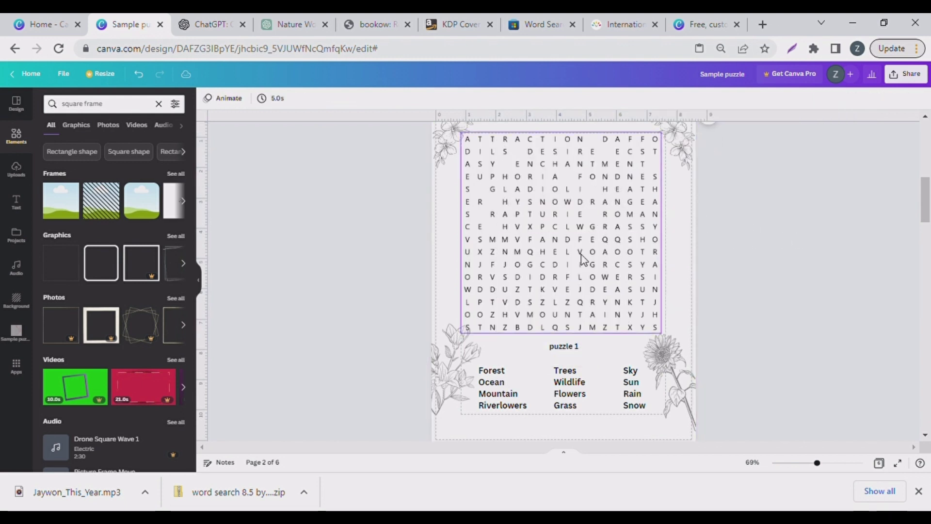
Step: Add a square frame to page 4 and enlarge it to cover the puzzle 2 grid above the caption
scroll(779, 260, down, 3)
scroll(781, 260, down, 15)
scroll(788, 236, up, 9)
click(581, 274)
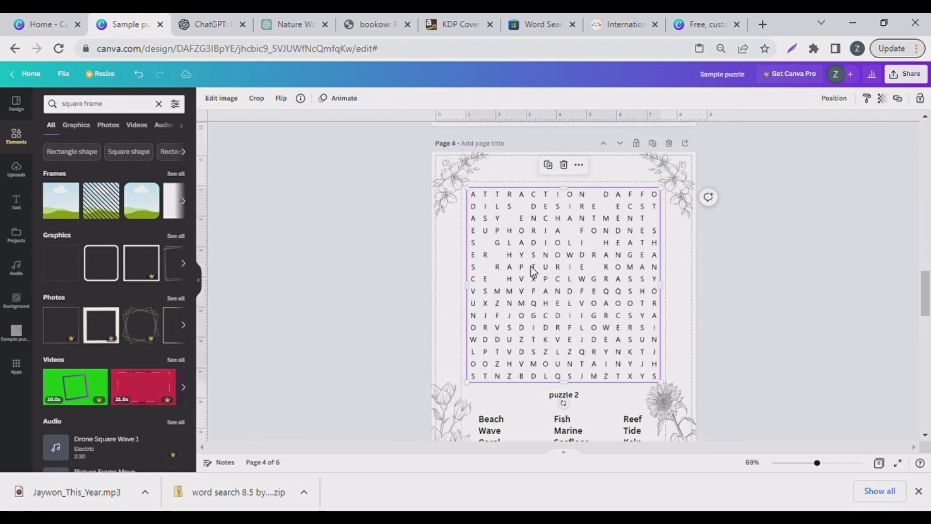
click(71, 206)
drag(571, 320, 542, 259)
drag(617, 341, 678, 381)
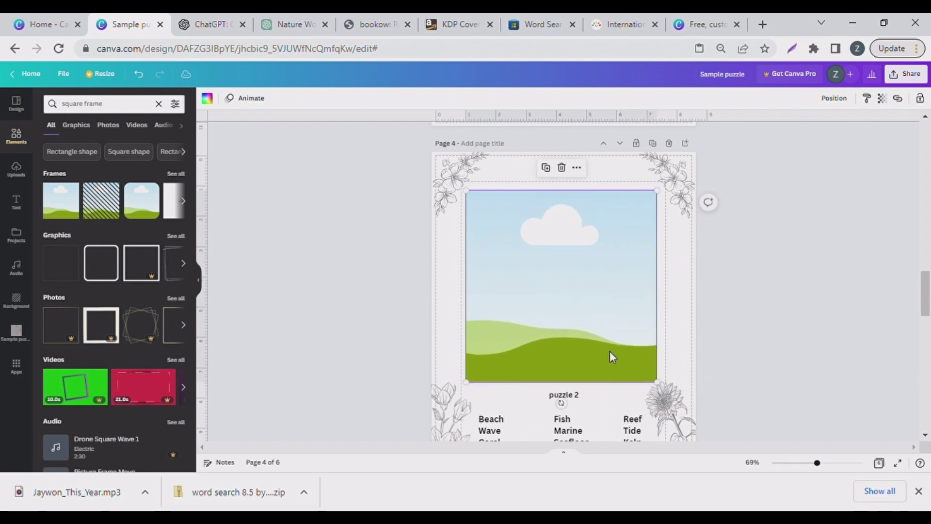
Step: Move page 4's frame backward behind the old puzzle grid image and delete that image
click(834, 99)
click(795, 127)
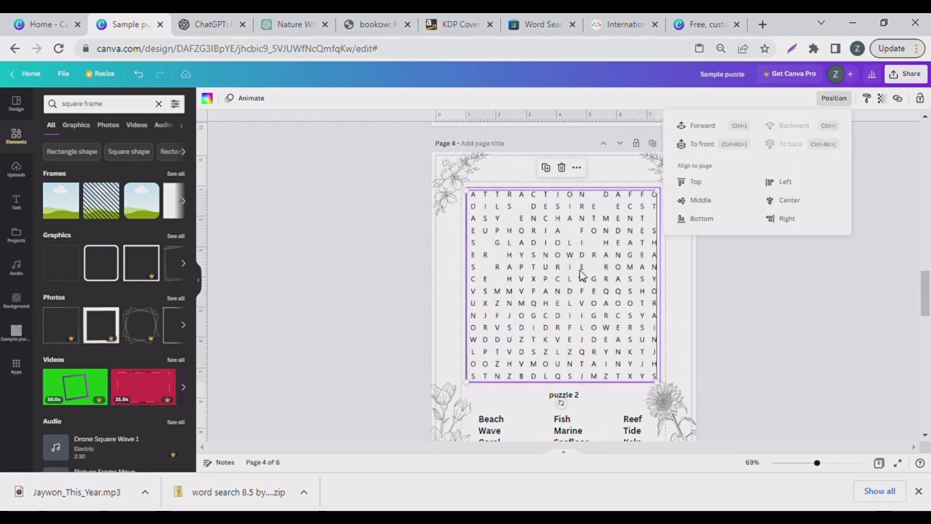
click(571, 295)
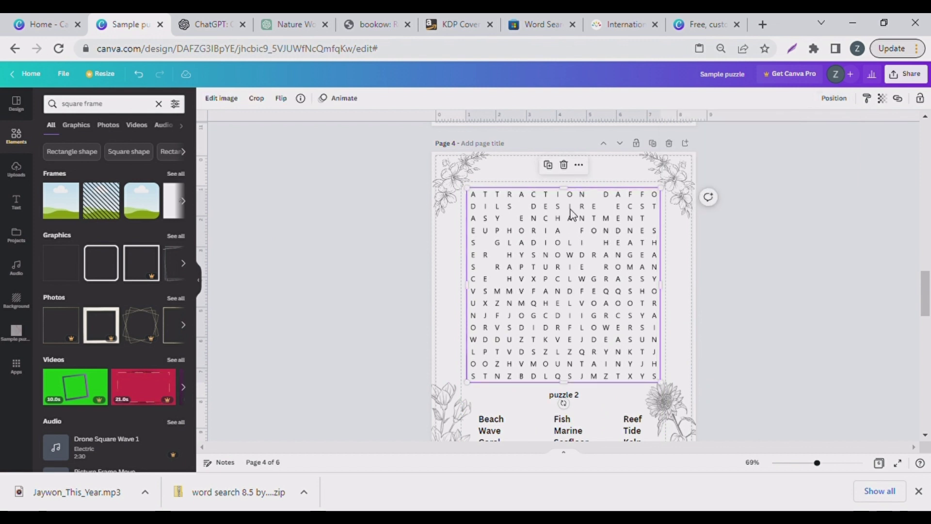
click(564, 166)
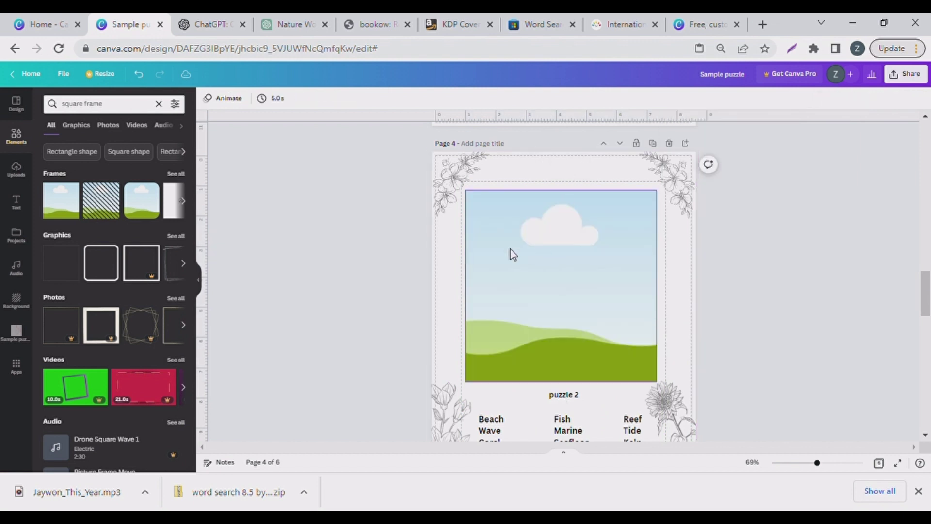
Step: Fill page 4's empty frame with the unmarked puzzle image in the middle of the Sample puzzle folder's second row
click(18, 236)
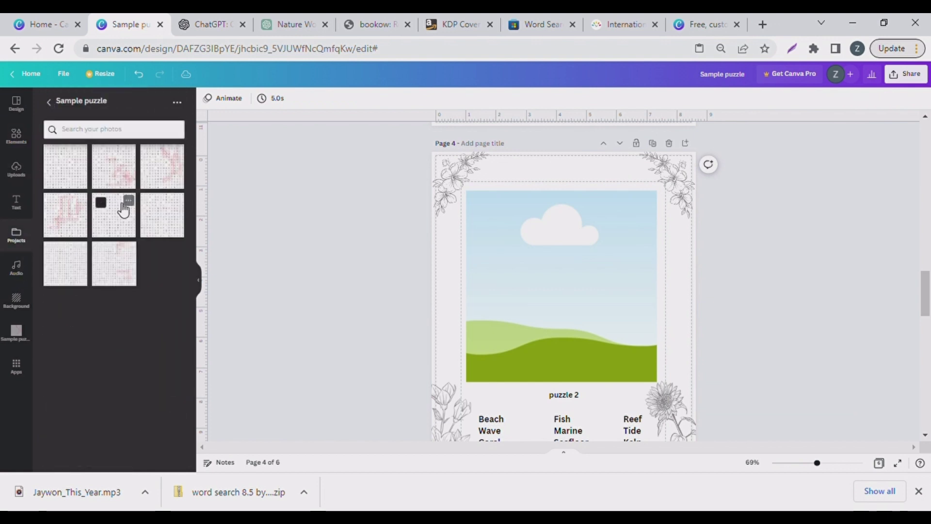
click(133, 207)
drag(115, 221, 512, 270)
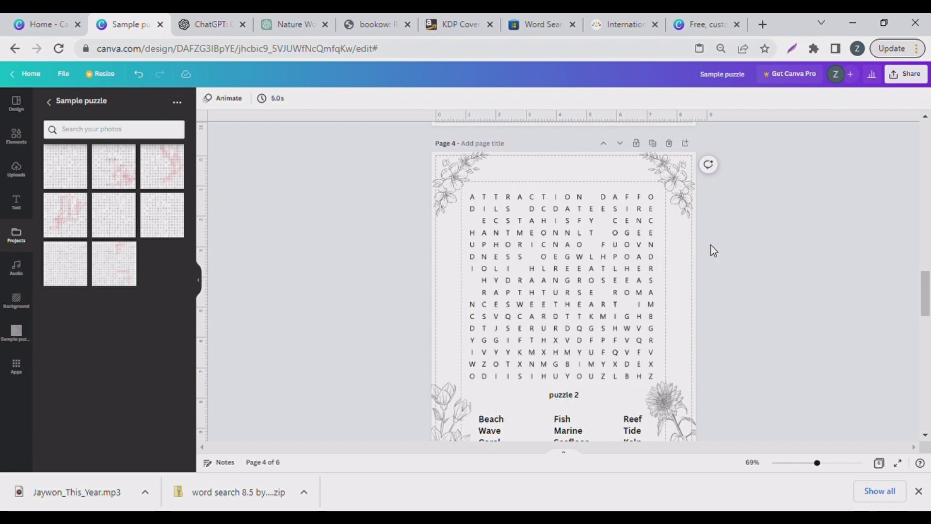
Step: Add a square frame to page 6 and enlarge it to cover the puzzle 3 grid
scroll(582, 280, down, 12)
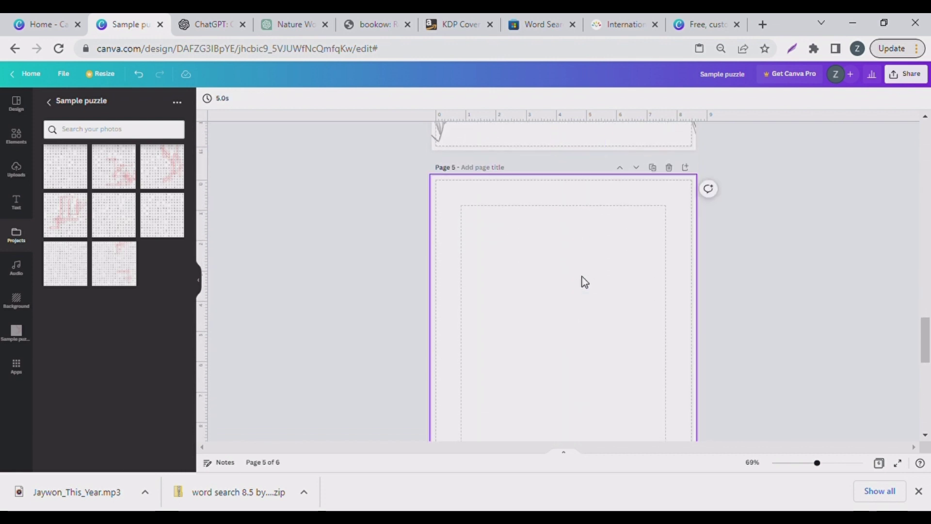
scroll(579, 276, down, 3)
double_click(574, 268)
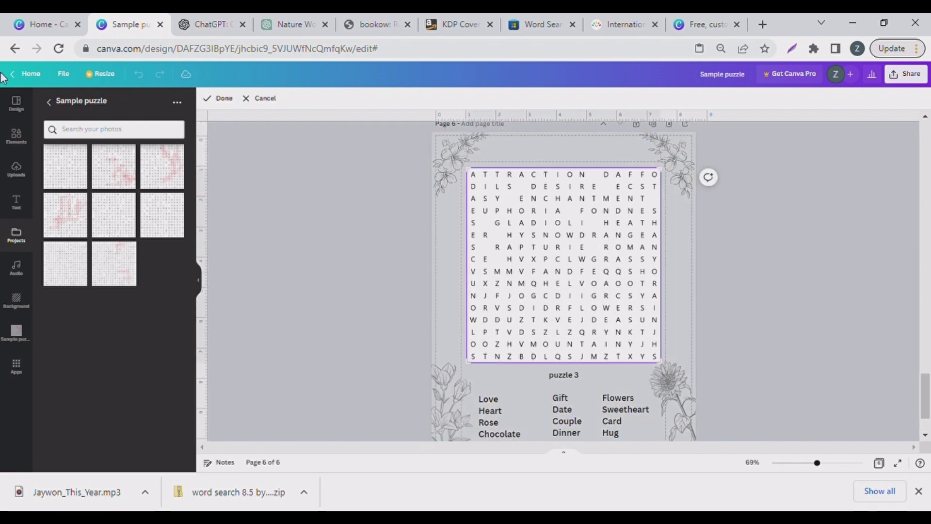
click(6, 141)
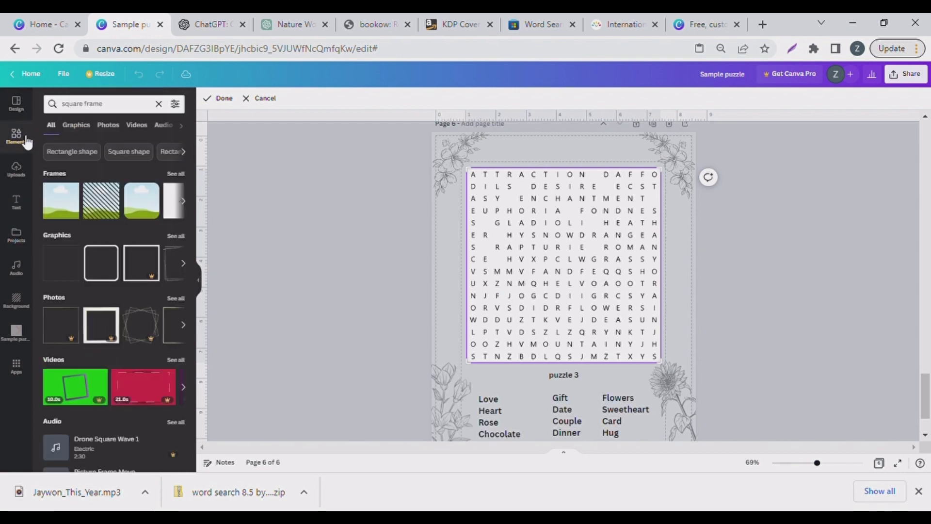
click(60, 200)
drag(520, 259, 491, 232)
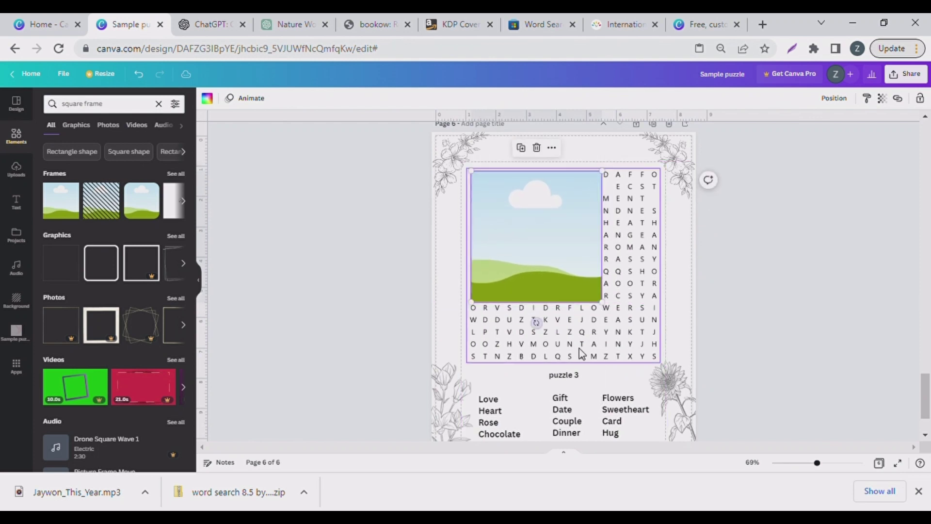
drag(603, 302, 671, 362)
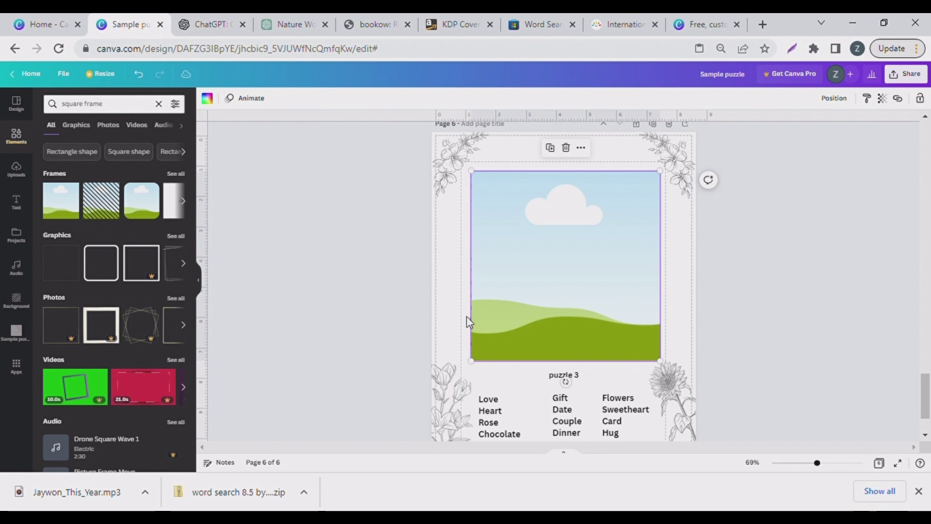
Step: Fill page 6's frame with the first unmarked puzzle image in the Sample puzzle folder
click(16, 237)
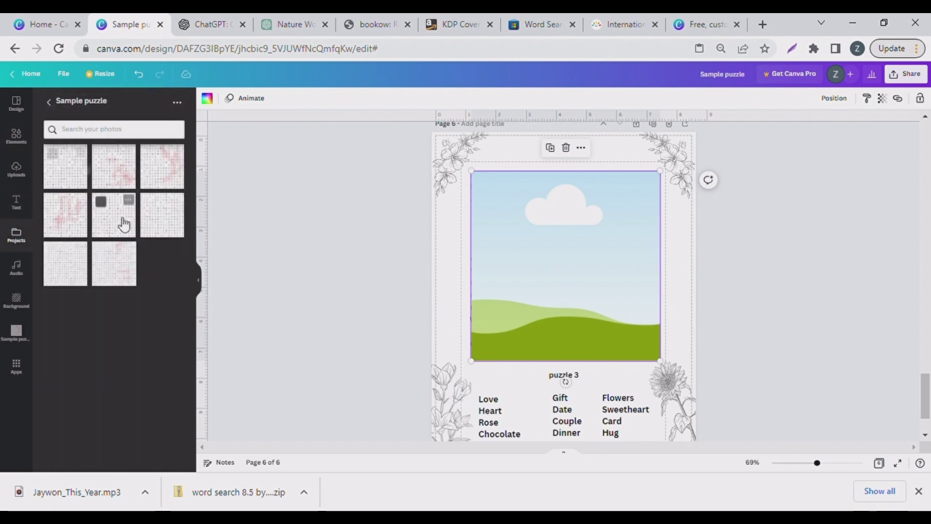
click(81, 152)
drag(68, 165, 505, 239)
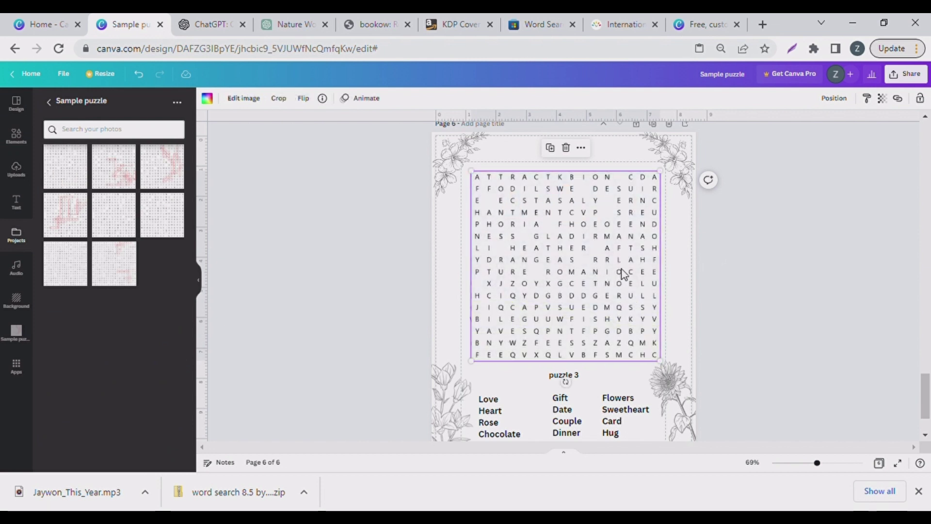
scroll(584, 293, down, 1)
scroll(585, 293, down, 1)
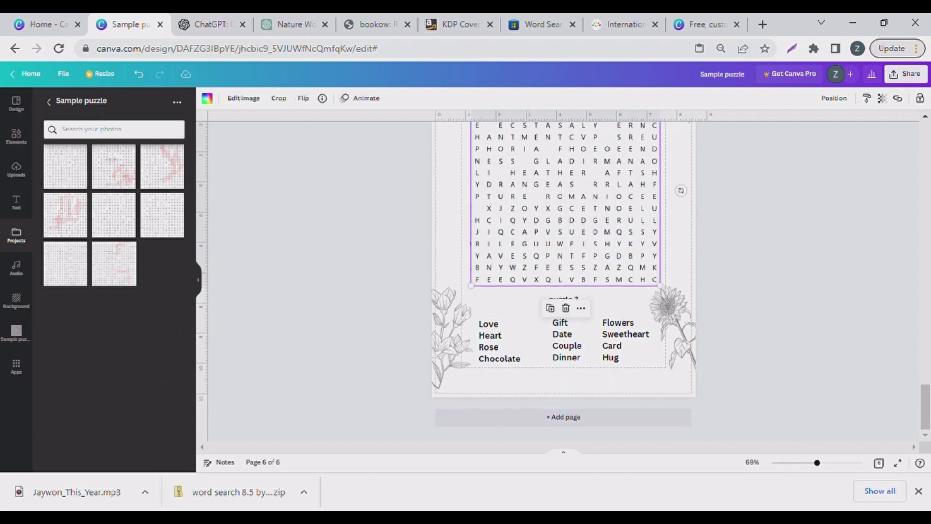
click(568, 418)
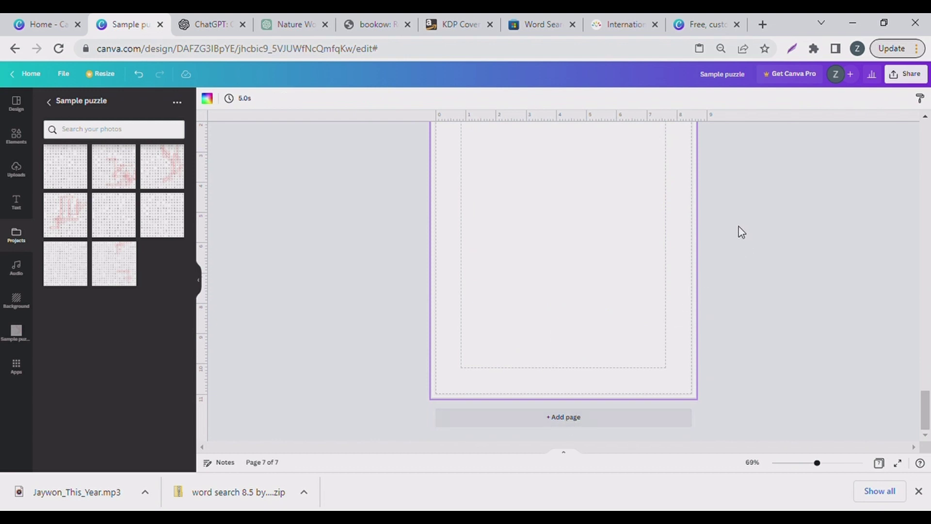
scroll(713, 257, up, 8)
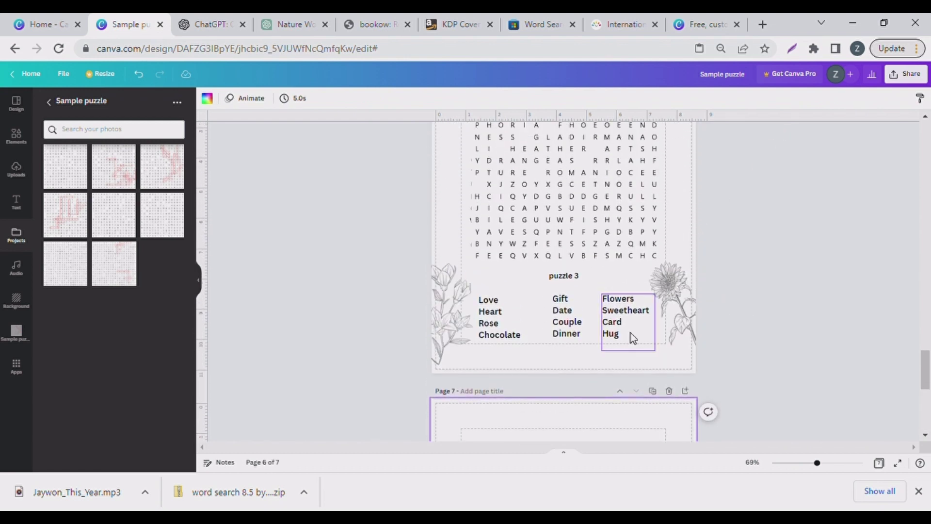
click(668, 391)
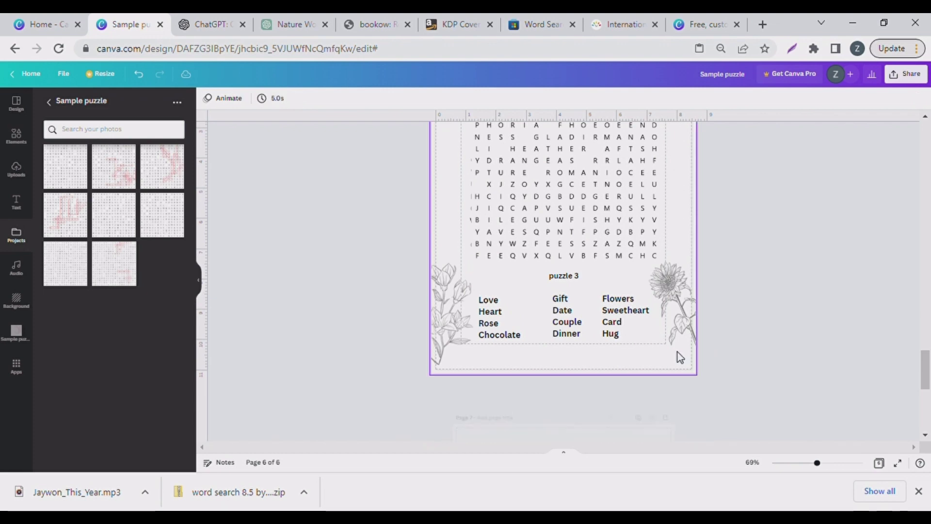
Step: Duplicate page 6 and clear the puzzle grid from the copied page
scroll(704, 305, up, 2)
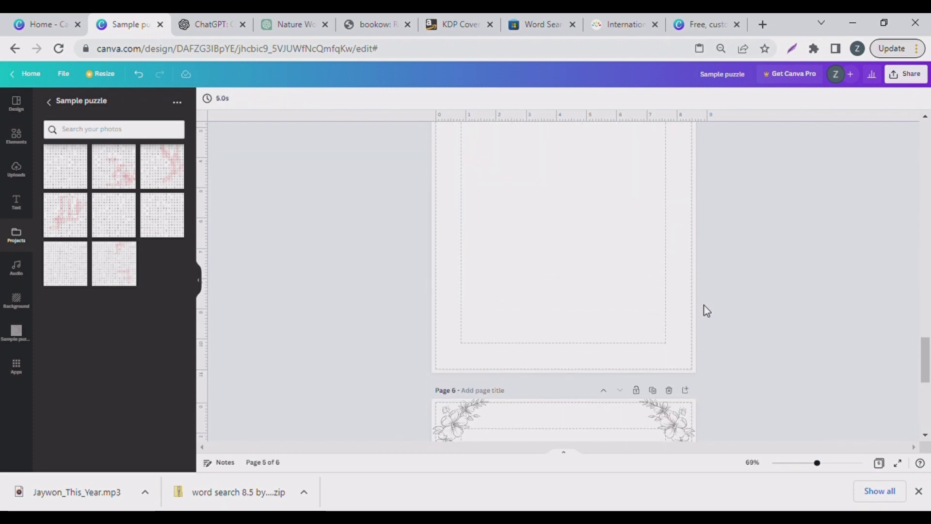
click(652, 389)
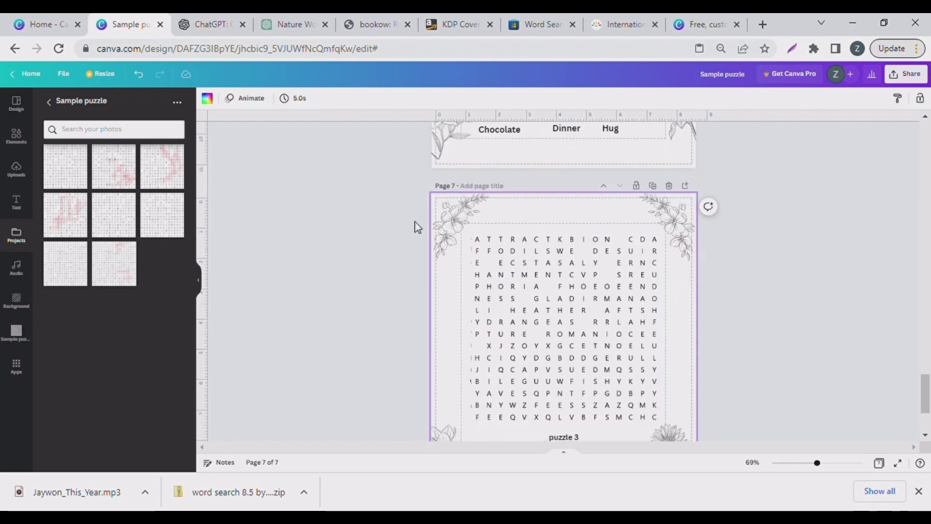
click(523, 295)
key(Delete)
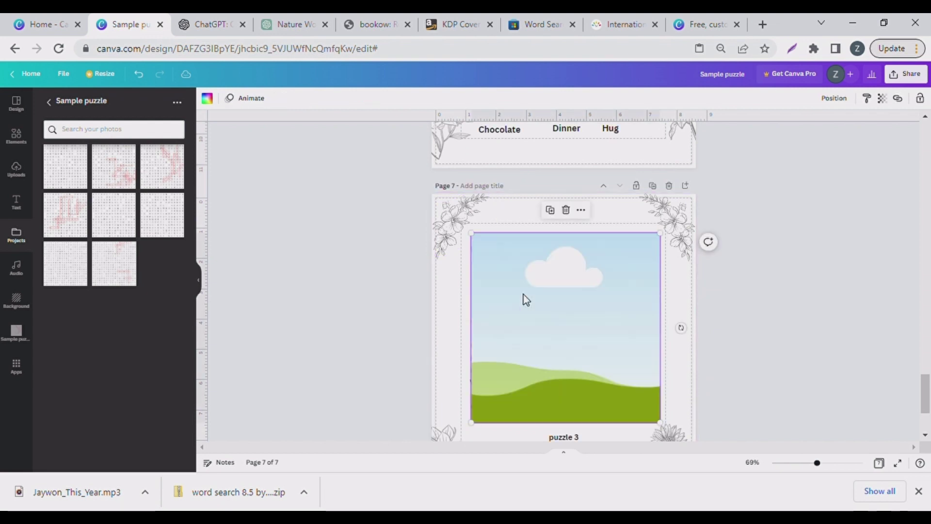
key(ctrl+z)
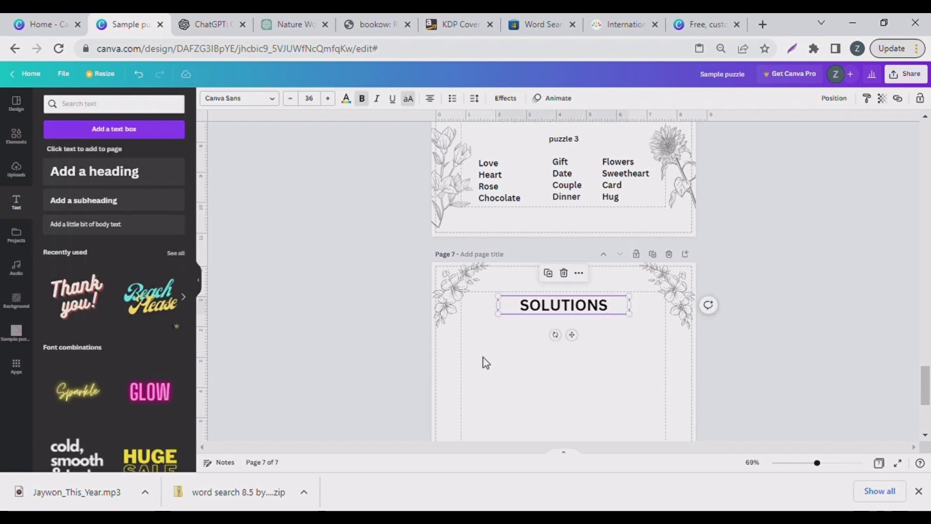
Step: Add a PUZZLE 1 label below the SOLUTIONS heading and place the second row's marked puzzle image, shrunk, on the right half of page 7
text(PUZZLE 1)
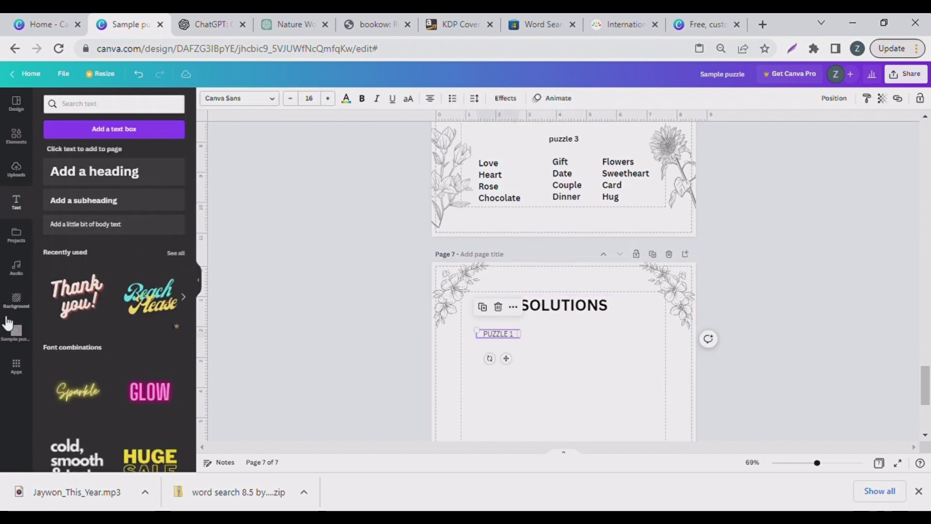
click(17, 234)
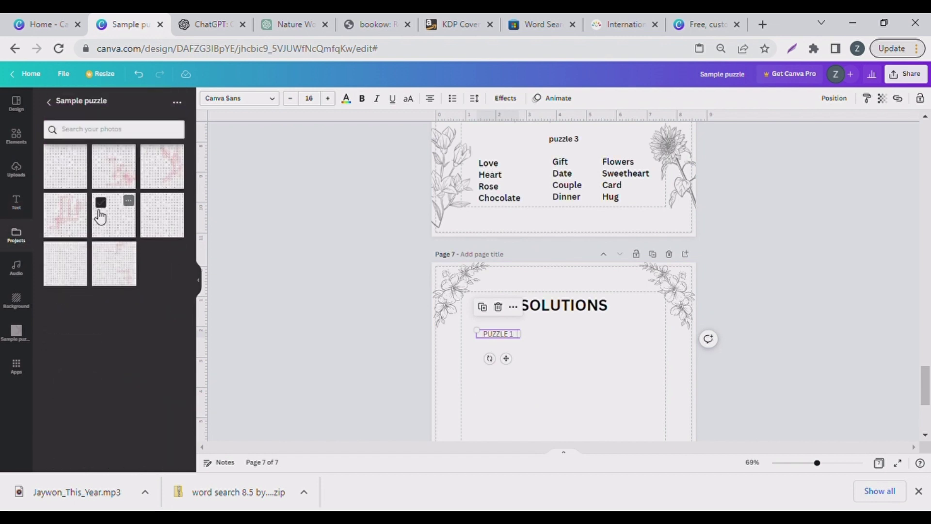
click(80, 202)
drag(57, 209, 722, 435)
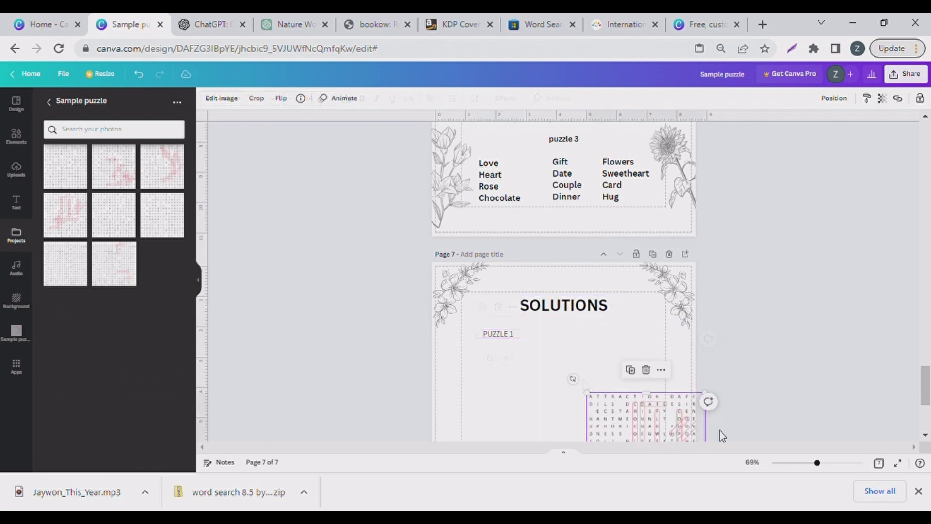
drag(659, 443, 613, 384)
scroll(640, 355, down, 3)
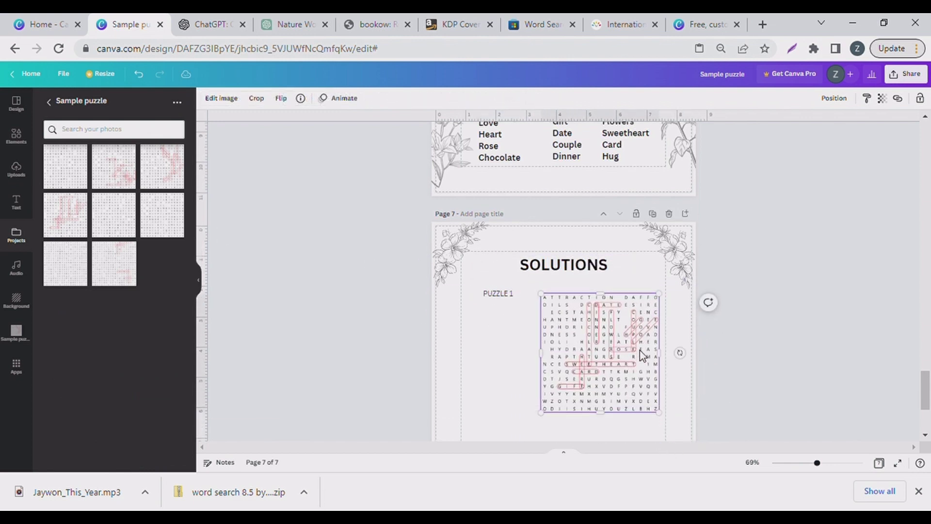
drag(666, 275, 633, 325)
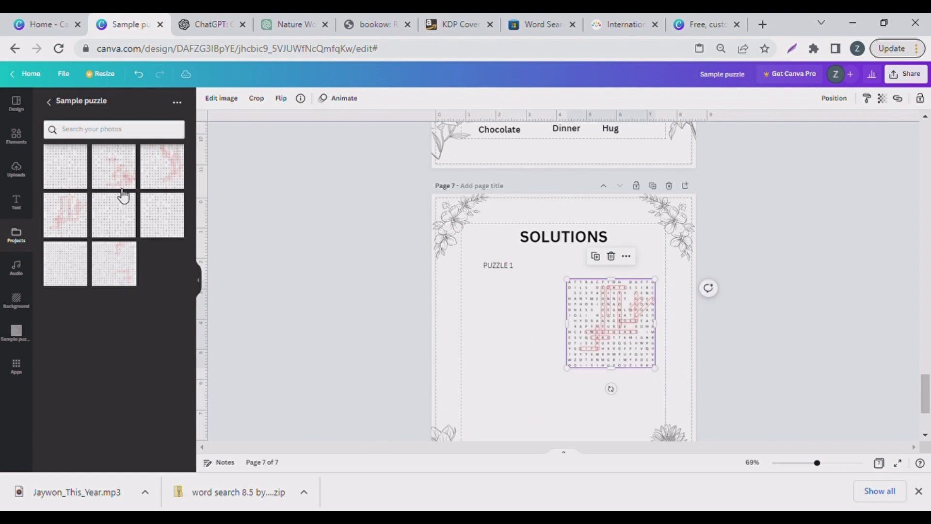
Step: Add the marked puzzle image ma3.png to page 7 and shrink it into the lower-left area
click(180, 153)
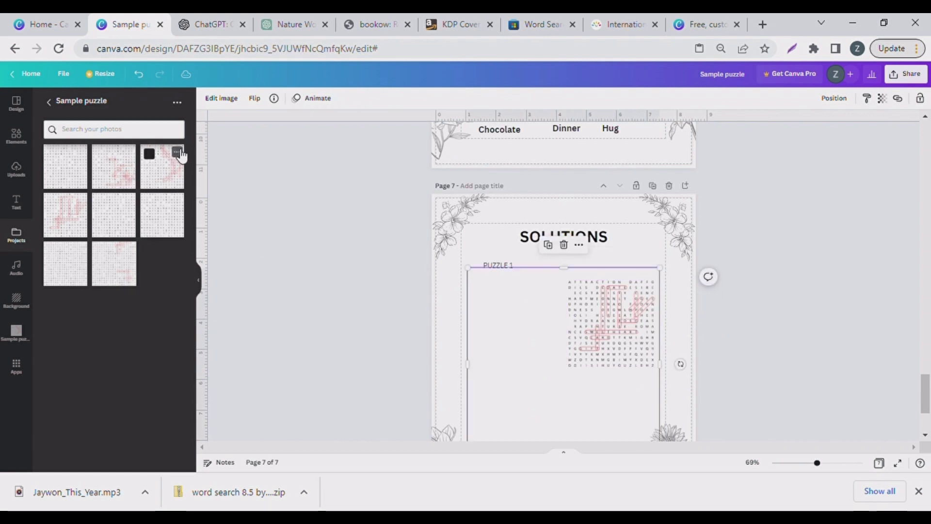
click(178, 153)
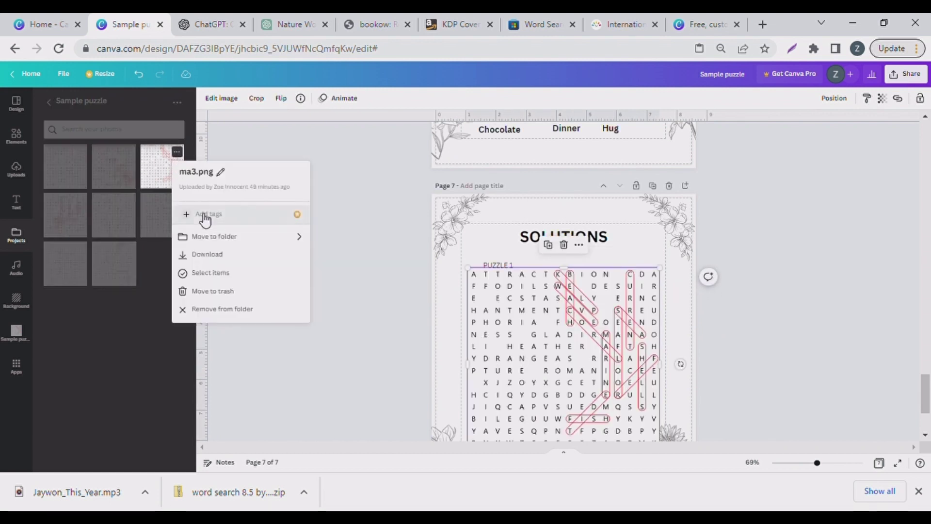
drag(659, 267, 545, 364)
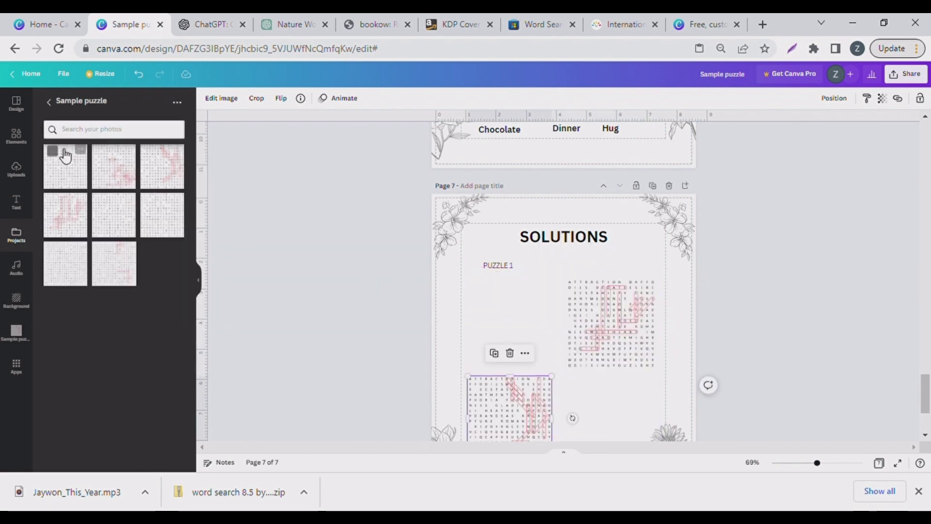
Step: Add the marked puzzle image ma1.png to page 7 and fit it at reduced size under the PUZZLE 1 label
click(129, 153)
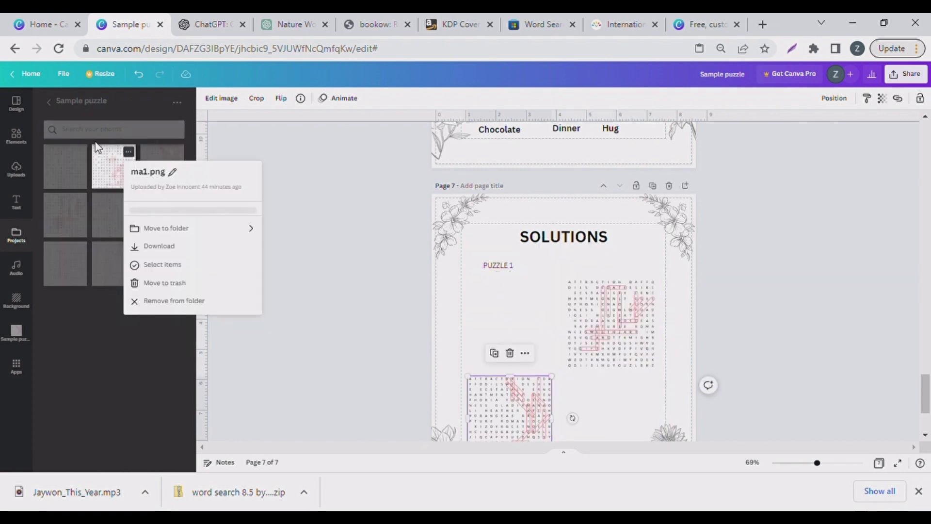
key(Escape)
click(169, 190)
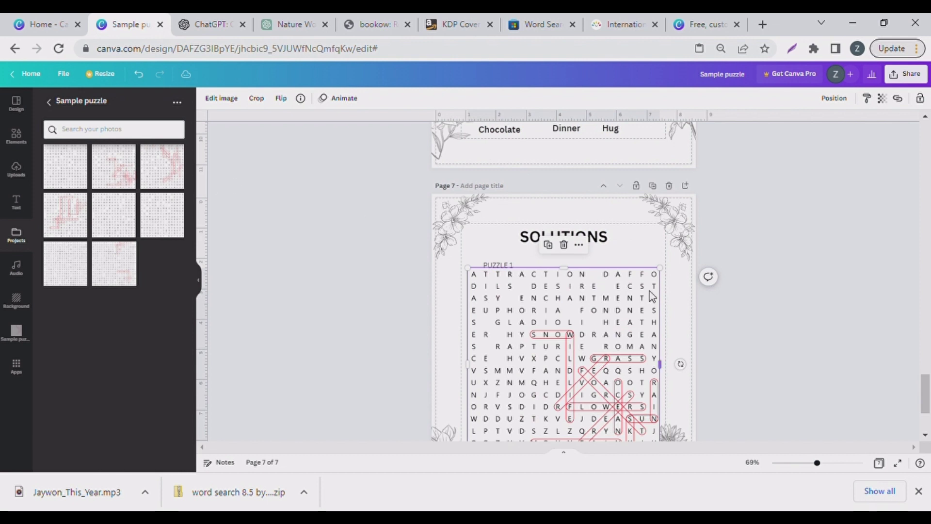
key(ctrl+z)
click(519, 360)
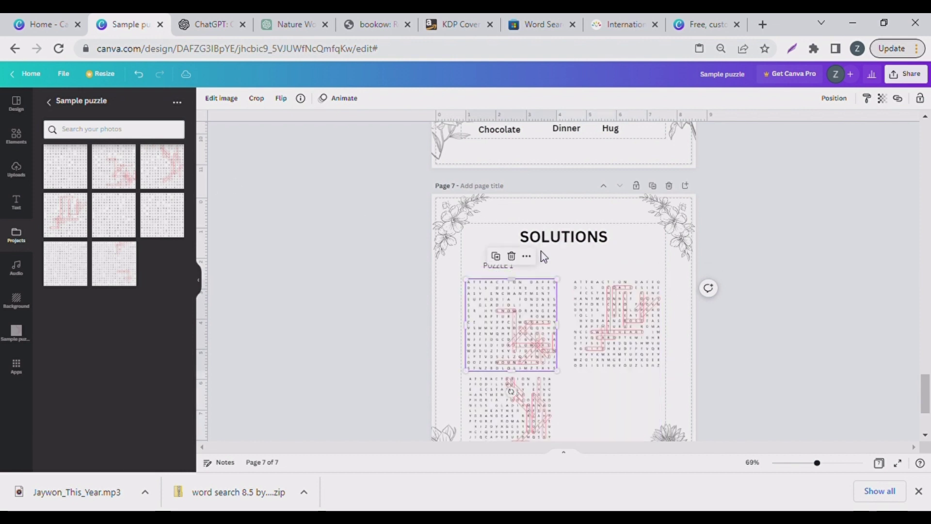
Step: Set the PUZZLE 1 label's font to Archivo Black and place a copy reading PUZZLE 2 above the right-hand solution
click(498, 267)
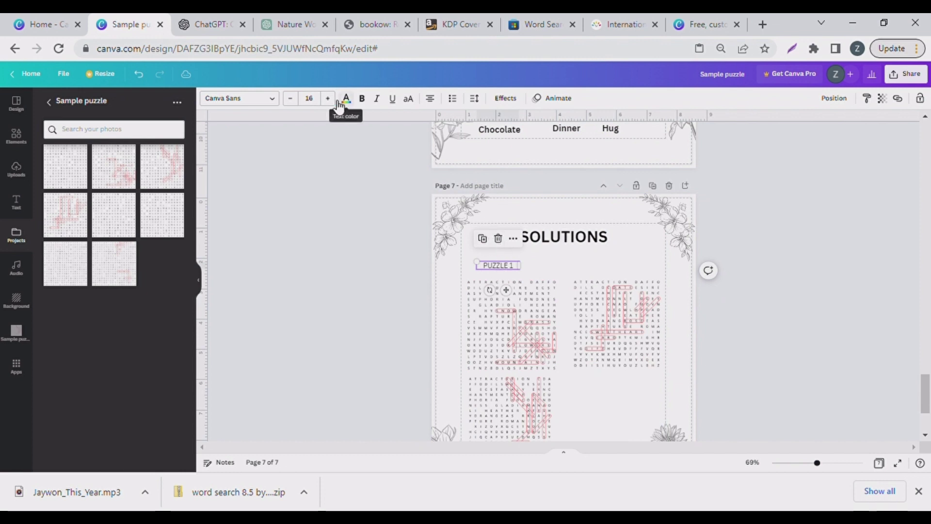
click(271, 98)
click(116, 141)
key(ctrl+d)
drag(521, 274, 650, 272)
double_click(645, 270)
text(2)
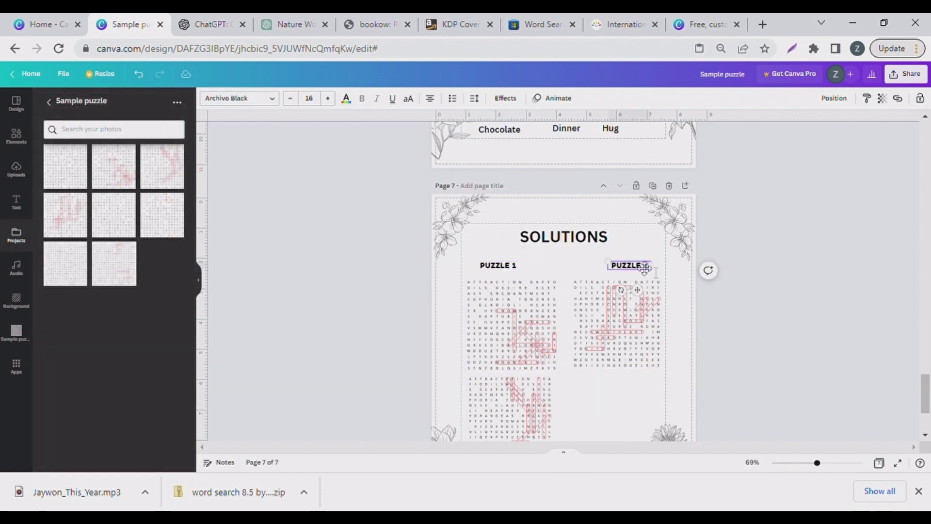
Step: Duplicate the PUZZLE 1 label and place the copy above the lower-left solution grid
click(504, 273)
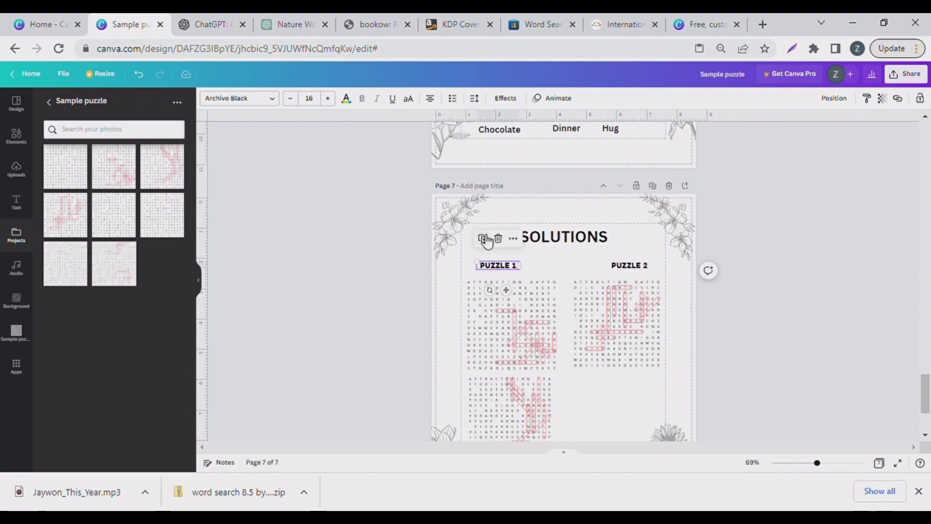
key(ctrl+d)
click(518, 397)
click(515, 329)
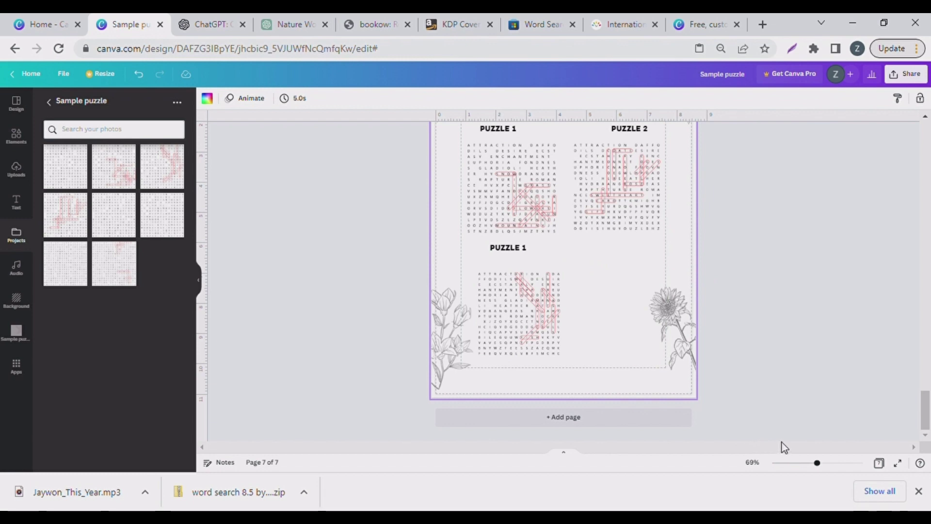
Step: Add the unmarked puzzle image from the Sample puzzle folder's third row to page 1, moved to the top margin and widened to the right margin
mouse_move(822, 471)
mouse_down()
mouse_move(795, 474)
mouse_move(814, 472)
mouse_up()
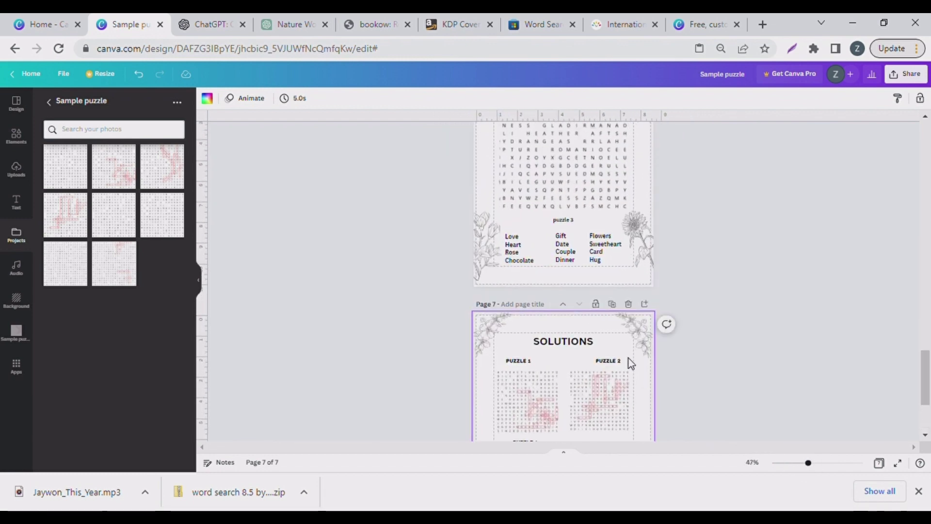
click(519, 360)
scroll(582, 264, down, 3)
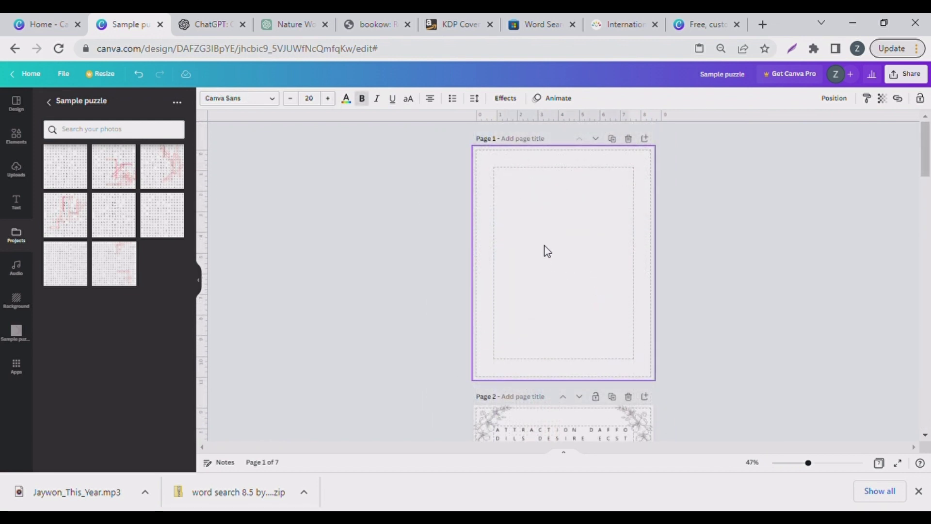
click(547, 251)
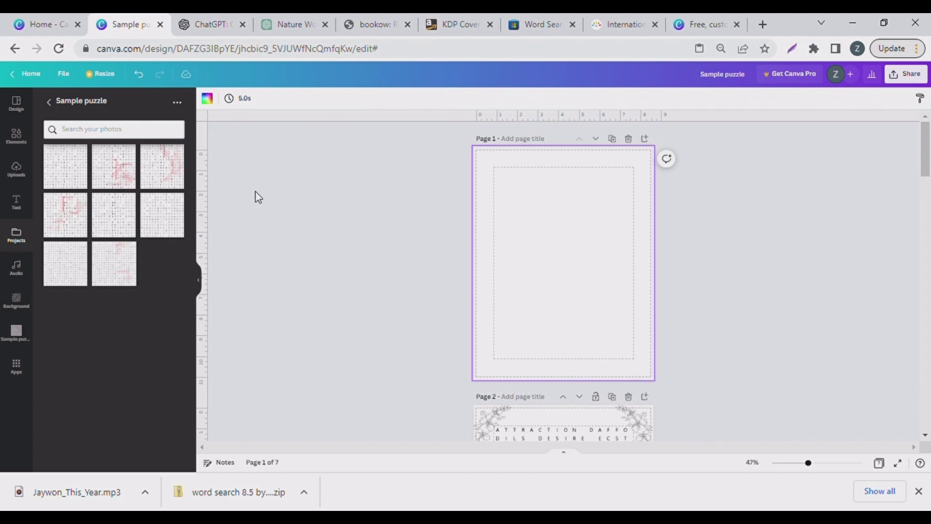
click(63, 264)
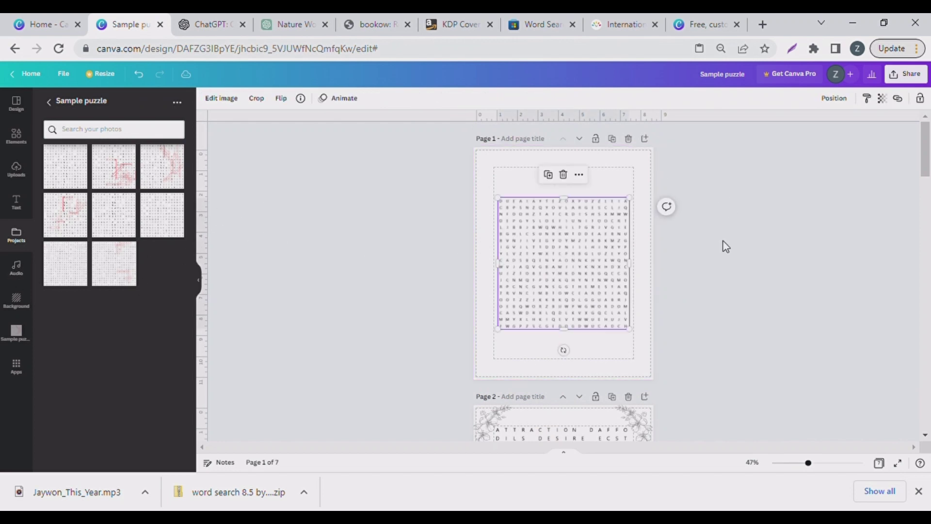
drag(535, 248, 534, 220)
drag(633, 237, 640, 239)
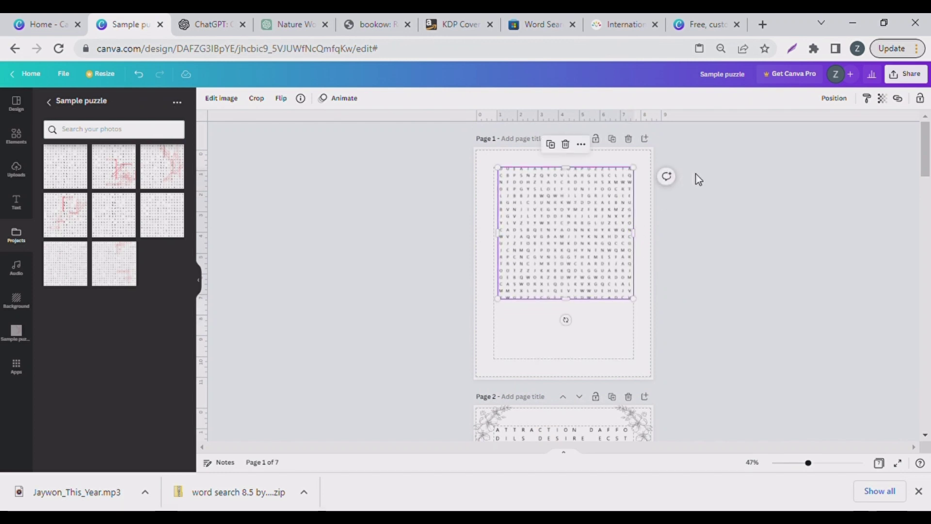
Step: Set the page 1 puzzle image's transparency to 38 and extend it to the left margin
click(882, 100)
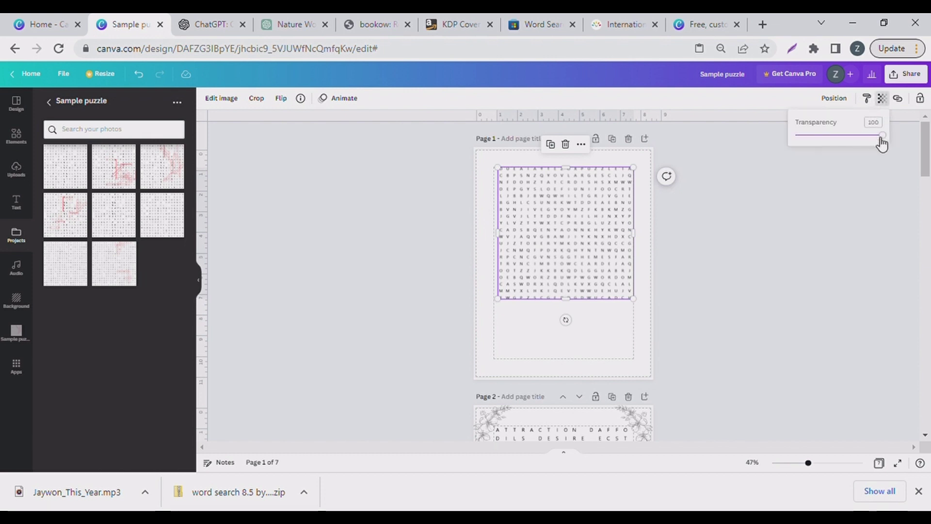
drag(880, 136, 834, 141)
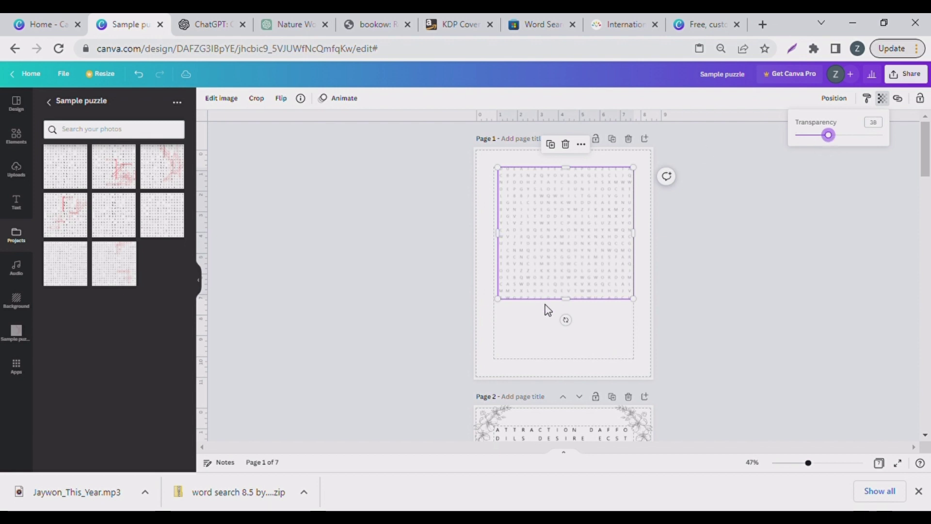
drag(503, 241, 499, 241)
Step: Add an uppercase heading reading POSITIVE VIBES over the upper part of page 1's faded puzzle grid
click(16, 201)
click(108, 178)
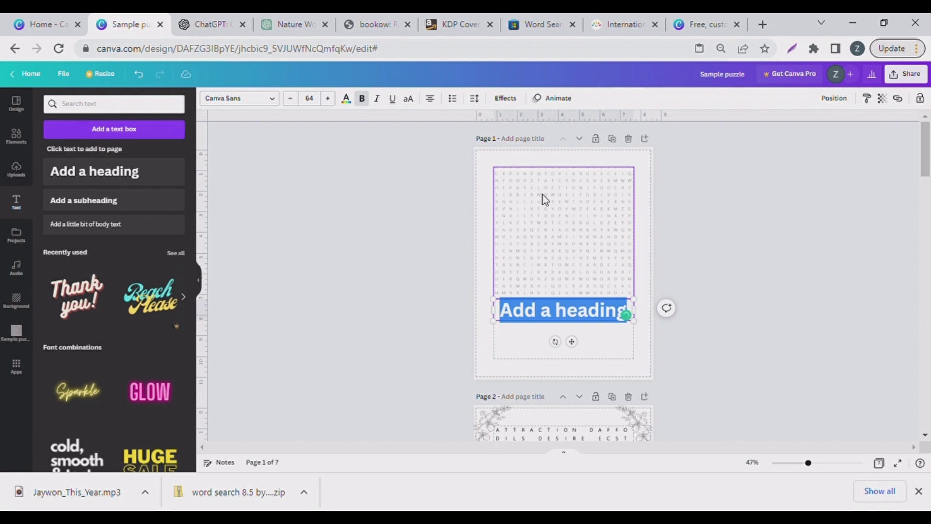
text(POs)
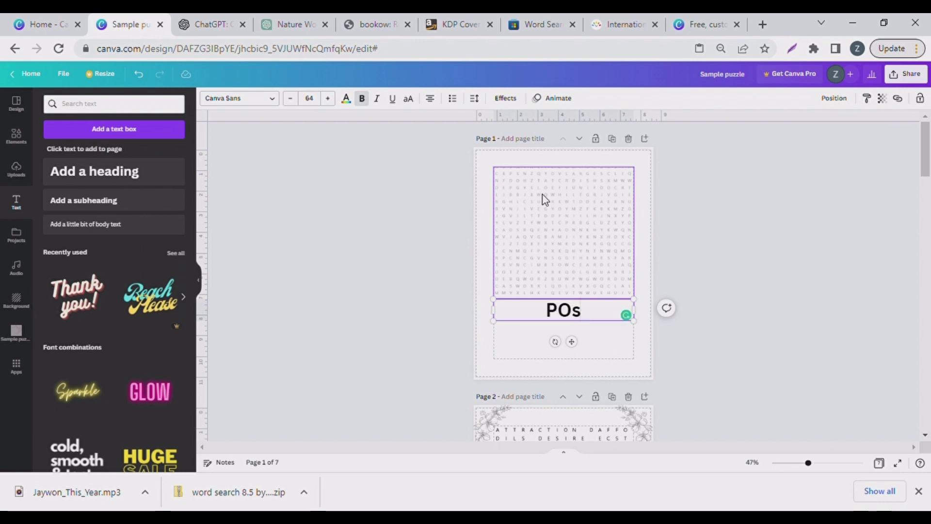
text(itive vibes)
key(ctrl+shift+k)
drag(606, 340, 601, 218)
click(611, 214)
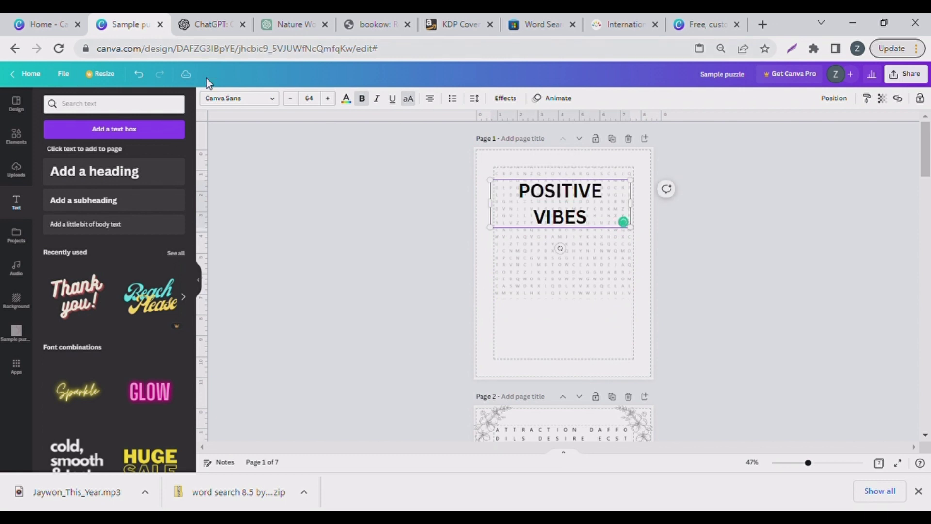
Step: Set the POSITIVE VIBES heading's font to Bukhari Script
click(271, 98)
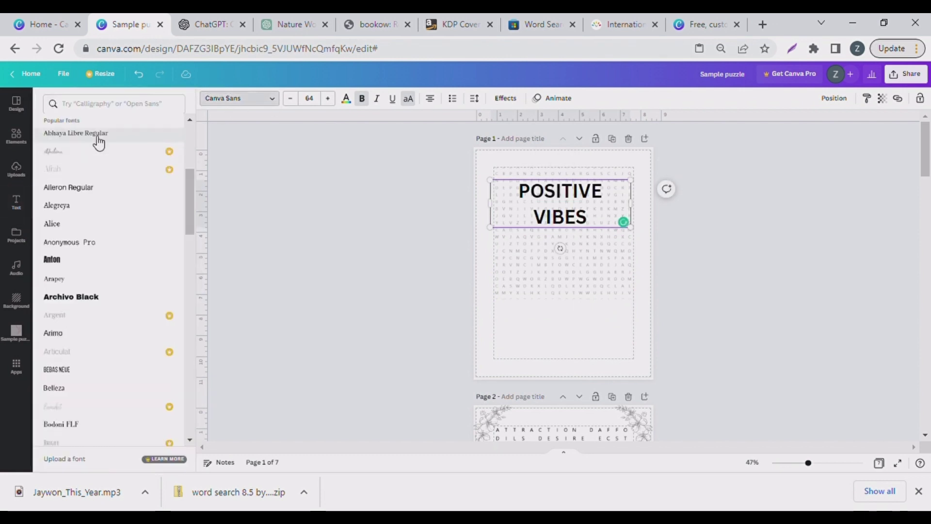
click(125, 109)
click(682, 253)
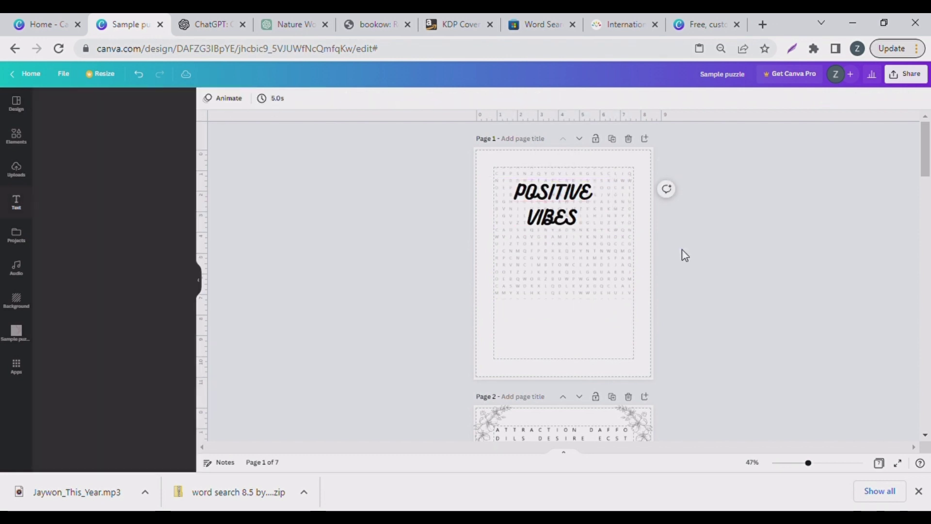
Step: Centre the POSITIVE VIBES heading horizontally on page 1 and set its font size to 68
click(545, 195)
drag(545, 195, 564, 189)
double_click(565, 196)
click(329, 98)
click(329, 98)
click(329, 98)
click(330, 99)
key(Escape)
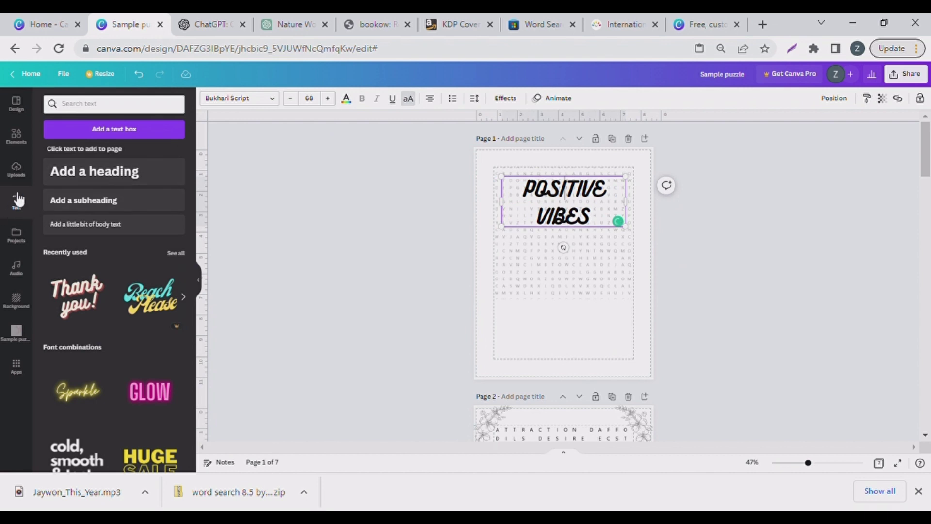
Step: Add a subheading reading "word search puzzle" directly below the POSITIVE VIBES heading
click(121, 203)
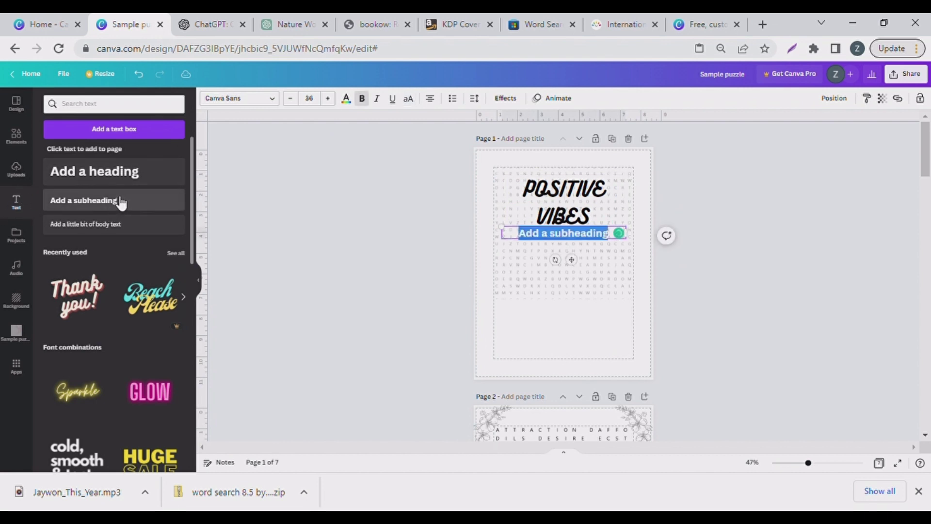
text(word search puzzle)
click(628, 242)
Step: Duplicate the "word search puzzle" subheading, move the copy lower on the grid, and change its text to "This Belongs To:"
click(589, 235)
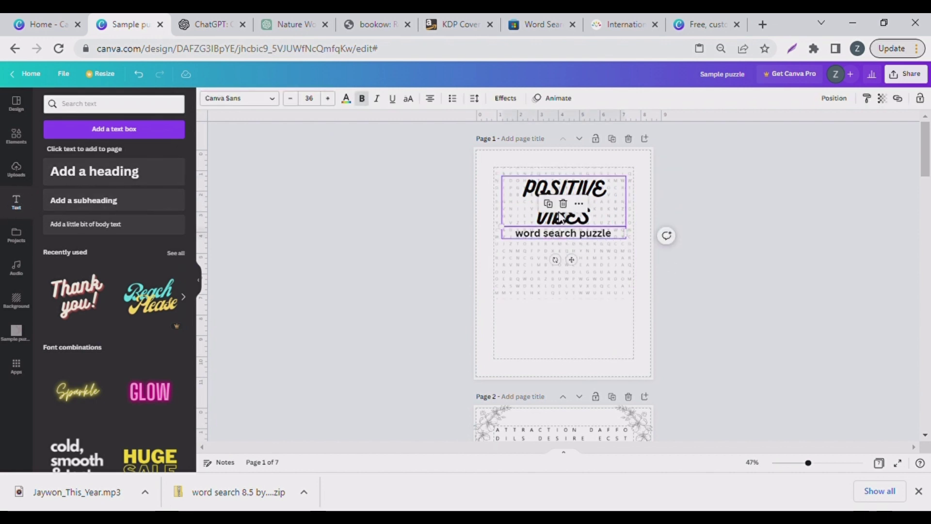
click(548, 204)
drag(582, 242, 586, 285)
double_click(579, 283)
text(This Belongs To:)
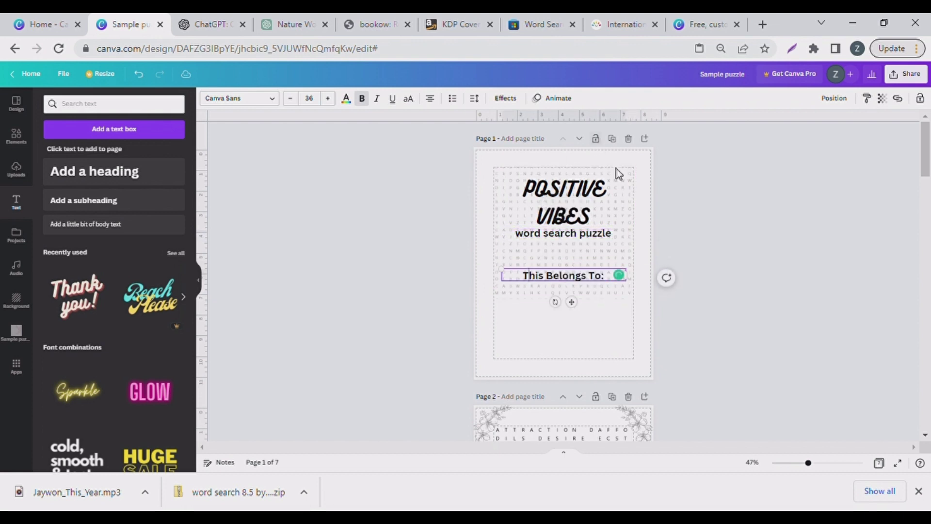
Step: Move the "This Belongs To:" text lower on page 1 and place two horizontal lines beneath it
click(623, 280)
drag(601, 274, 609, 297)
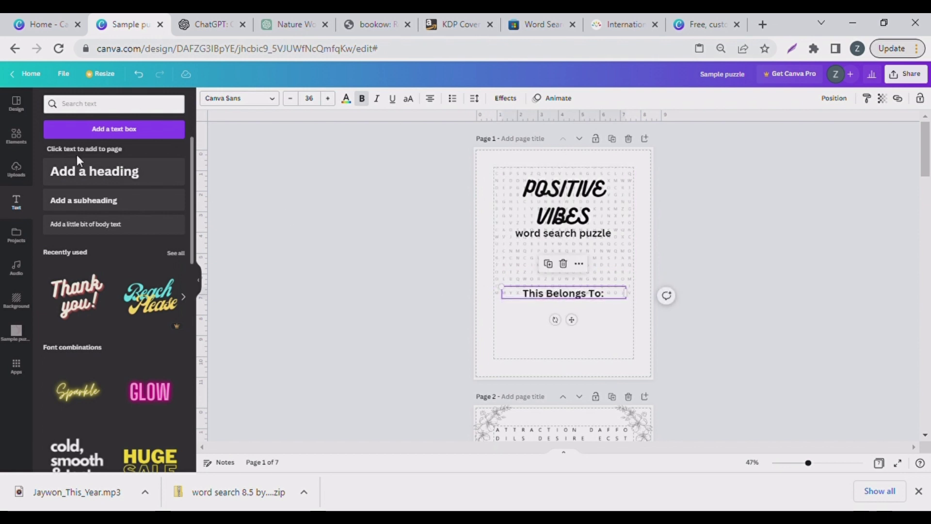
click(17, 138)
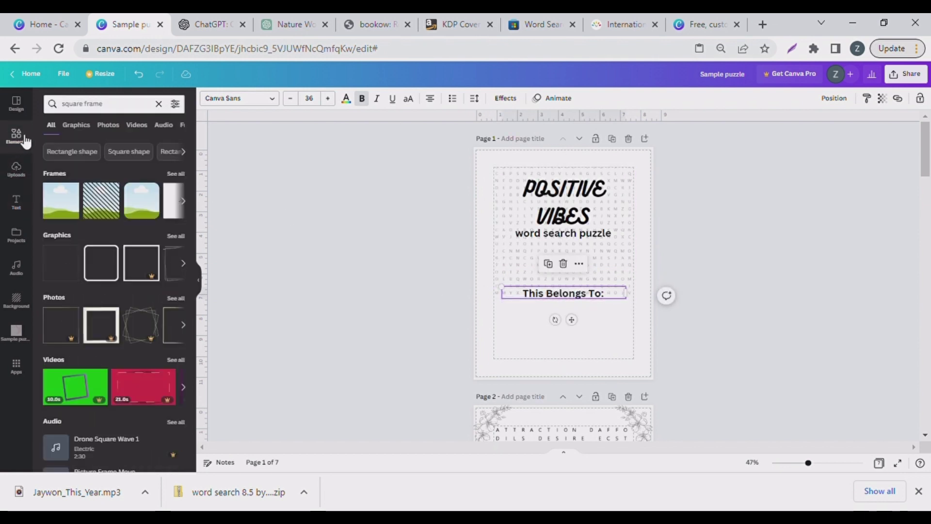
click(602, 321)
drag(606, 323, 623, 326)
drag(567, 263, 553, 343)
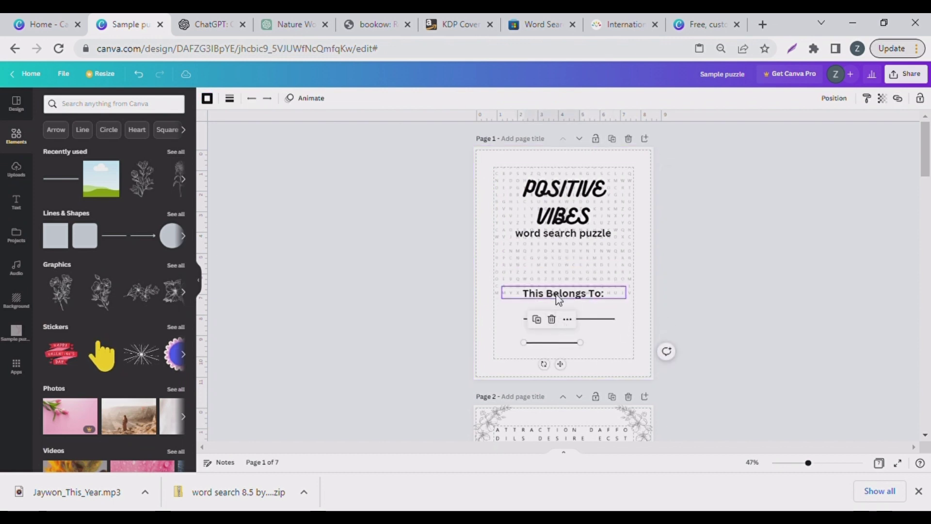
Step: Shift "This Belongs To:" and its upper line higher, and extend the lines to nearly the full width of the inner margin
drag(562, 292, 562, 279)
drag(544, 322, 545, 315)
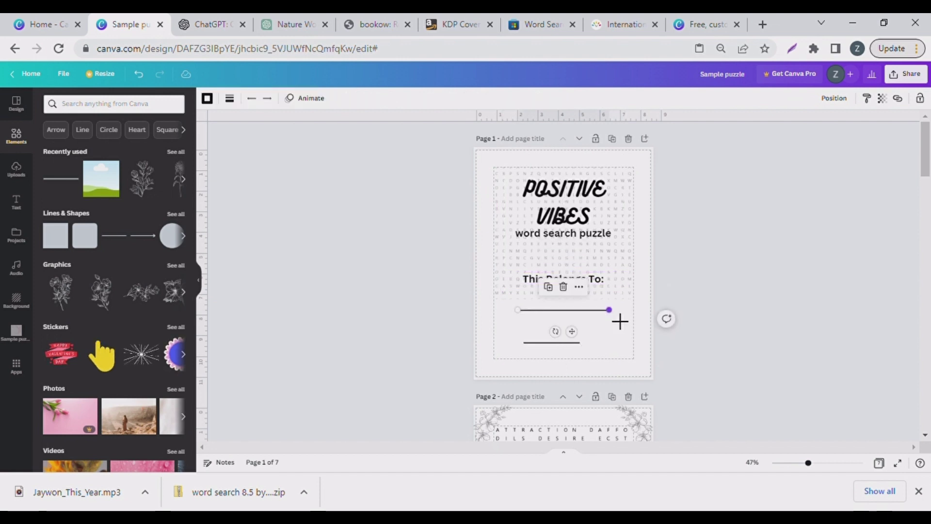
mouse_move(628, 321)
mouse_down()
mouse_move(639, 322)
mouse_move(630, 318)
mouse_up()
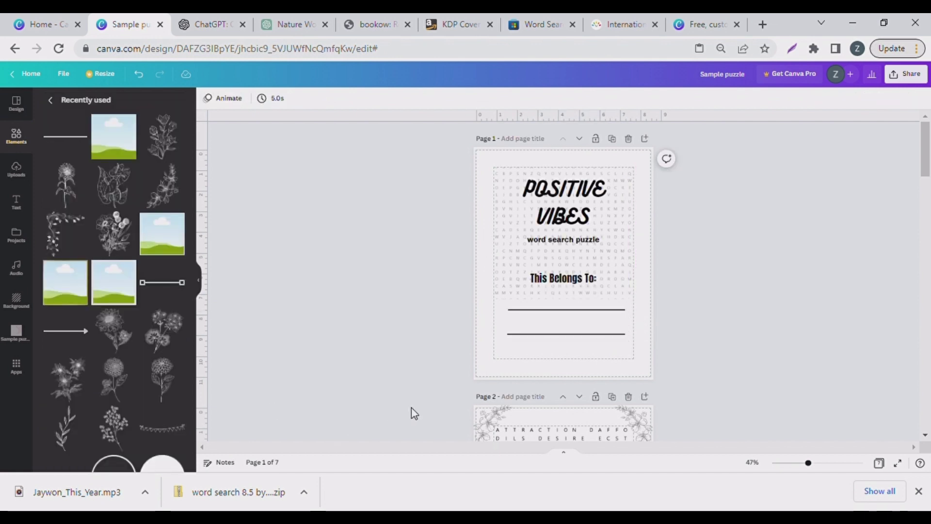
Step: Copy the corner floral graphic from page 2 and paste it onto the title page
click(489, 417)
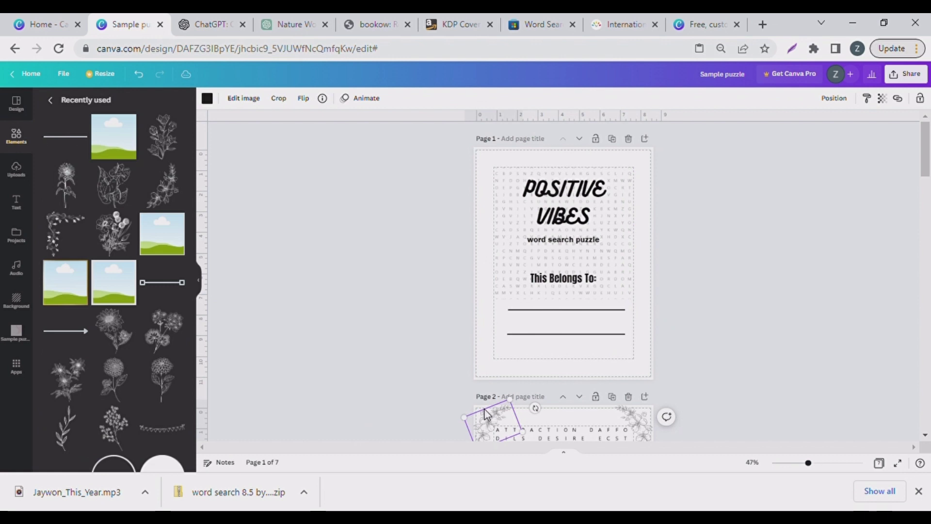
right_click(484, 408)
click(515, 325)
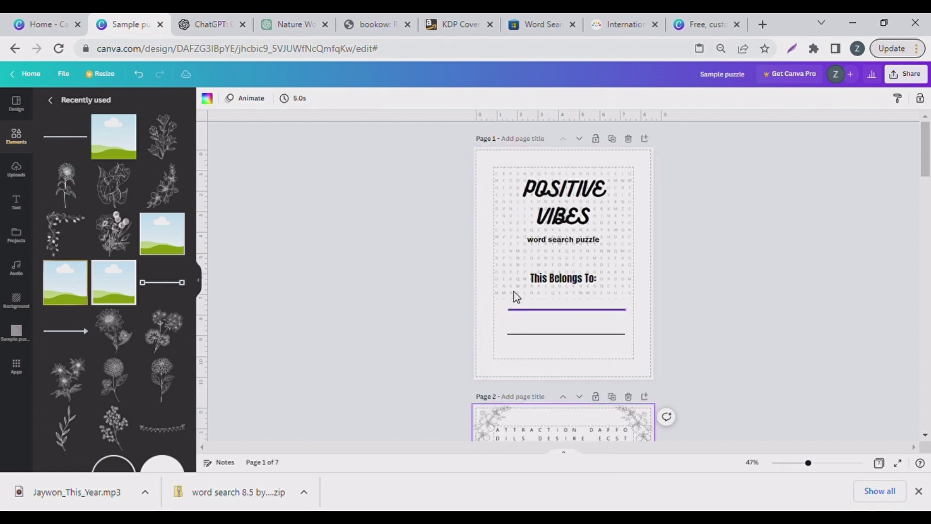
right_click(504, 170)
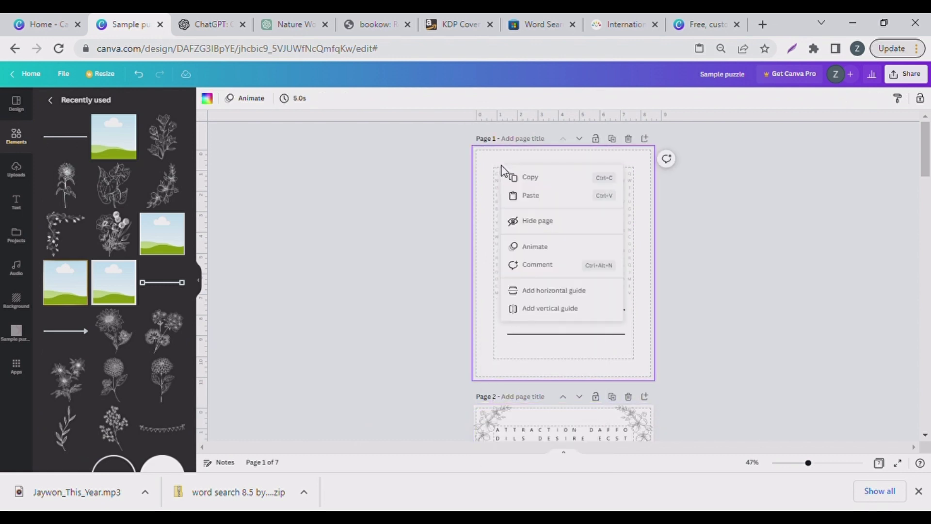
click(534, 194)
Step: Position a sunflower drawing at the title page's lower-left edge and a leafy flower sprig in its lower-right corner
drag(510, 330, 509, 324)
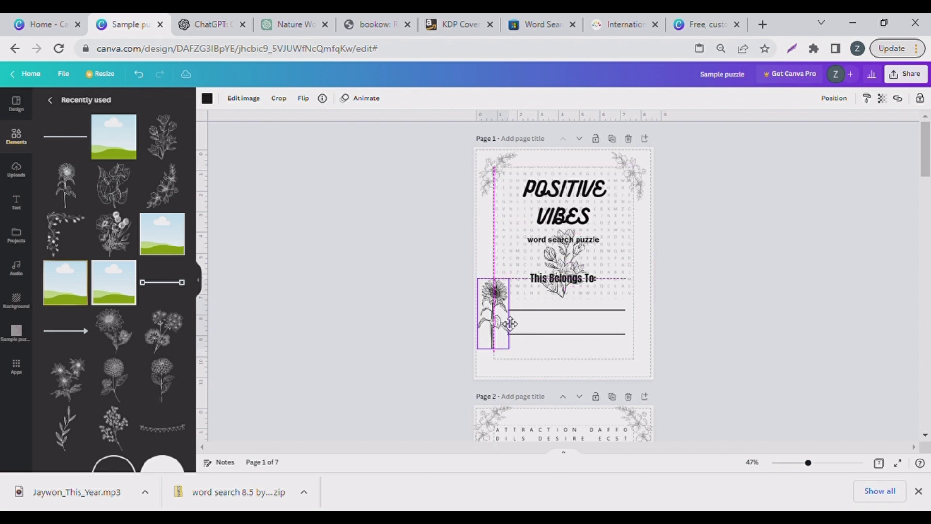
double_click(509, 322)
key(ctrl+z)
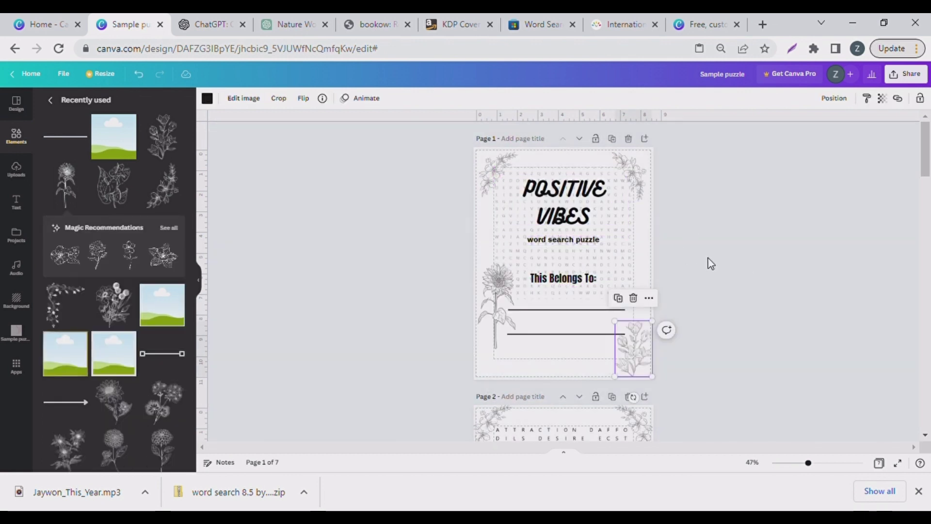
Step: Review the book's pages from the title page through the puzzle pages to the solutions page
scroll(713, 256, down, 3)
scroll(698, 259, up, 3)
scroll(581, 255, down, 4)
scroll(581, 253, down, 2)
scroll(582, 252, up, 5)
scroll(582, 252, down, 13)
scroll(584, 251, up, 2)
scroll(583, 251, down, 12)
scroll(585, 249, up, 6)
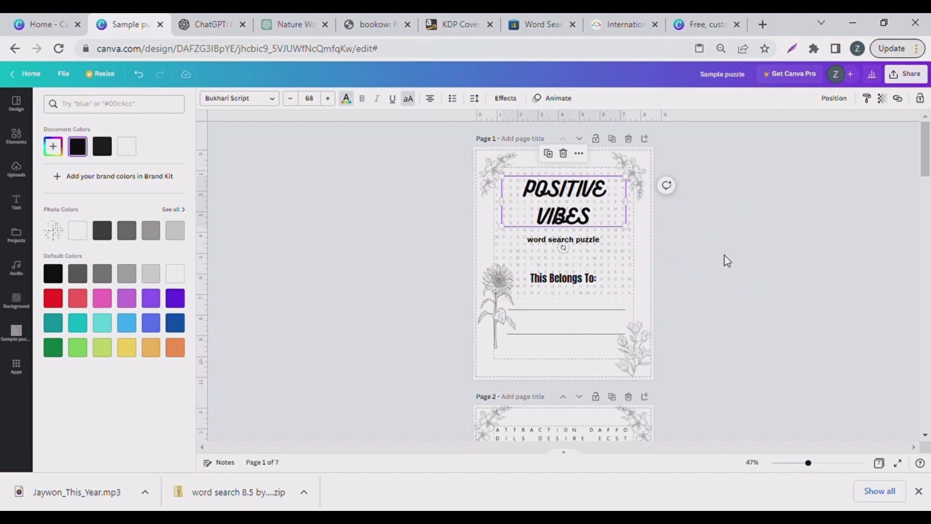
scroll(531, 218, down, 6)
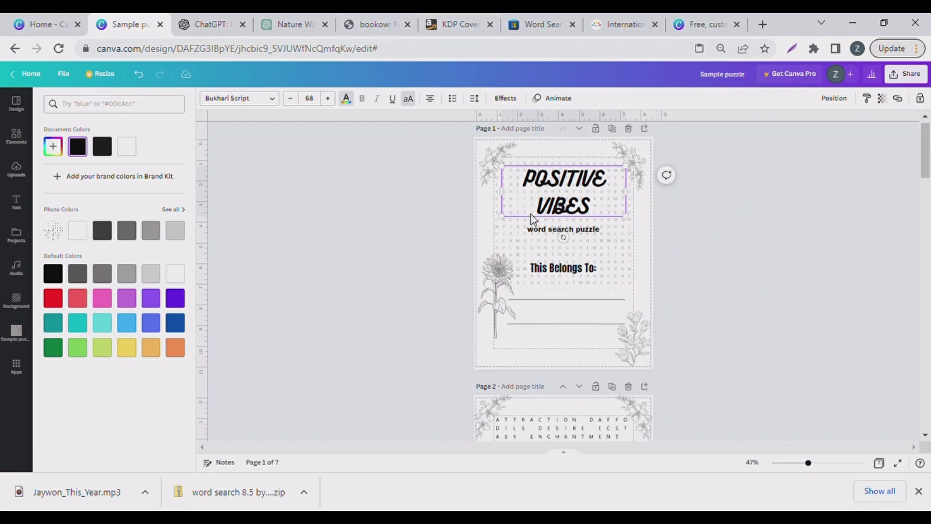
scroll(533, 219, down, 15)
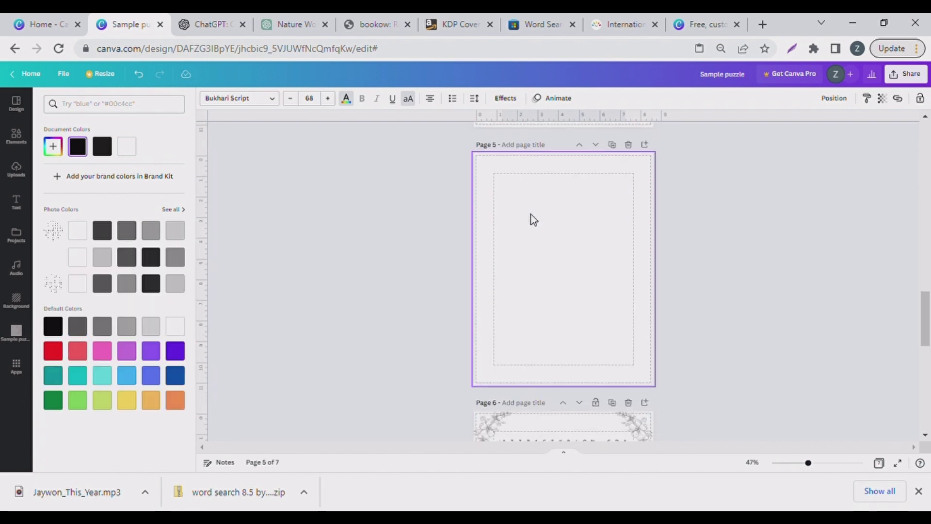
scroll(538, 209, down, 5)
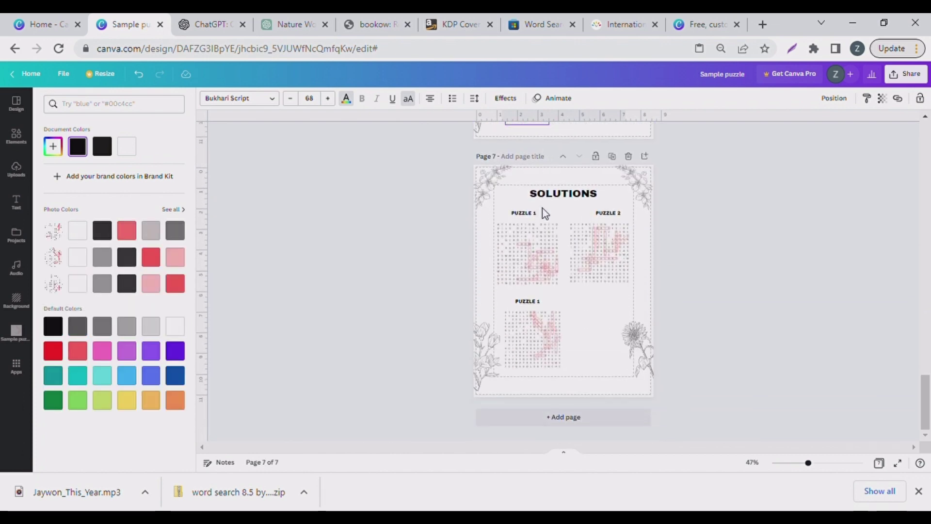
scroll(545, 210, up, 8)
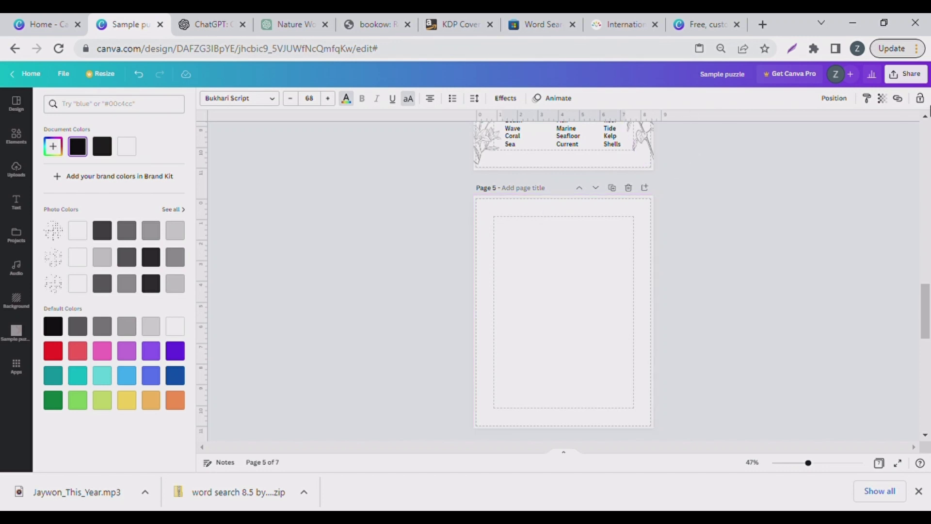
Step: Download the design as a PDF Print file
click(919, 75)
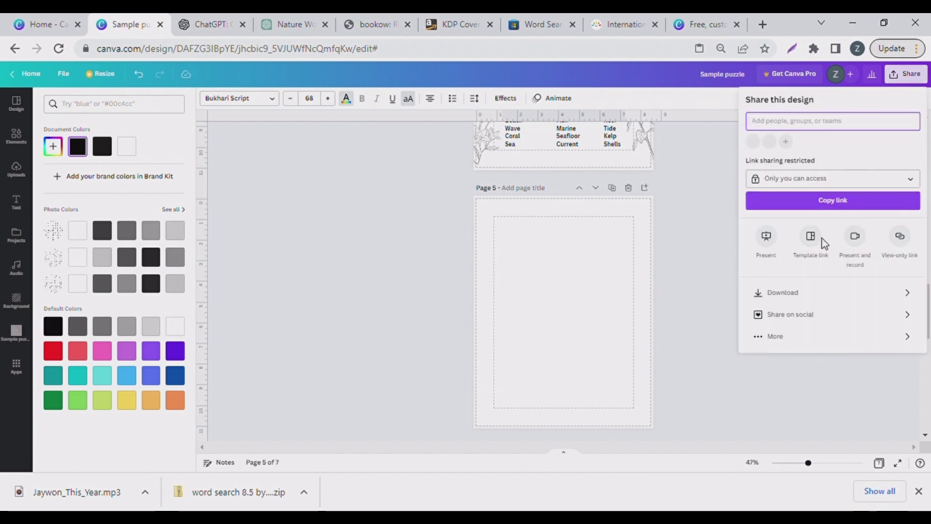
click(796, 294)
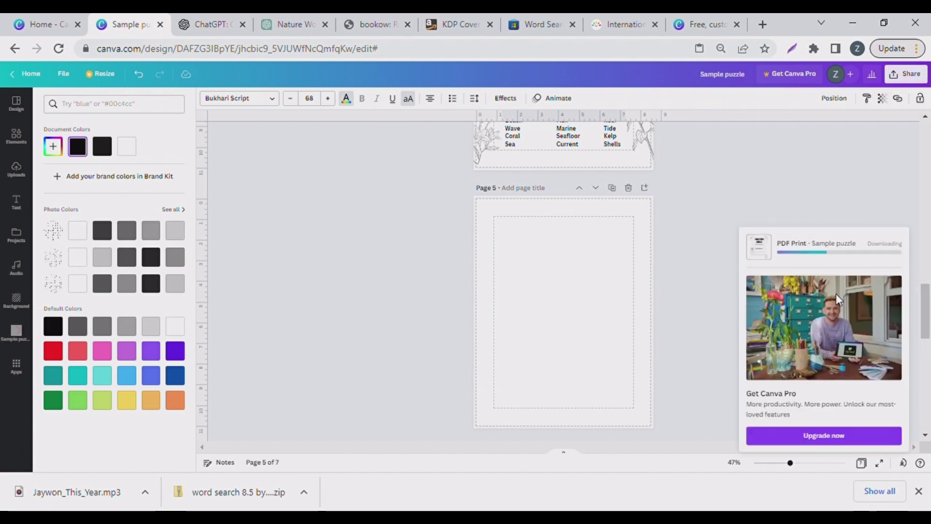